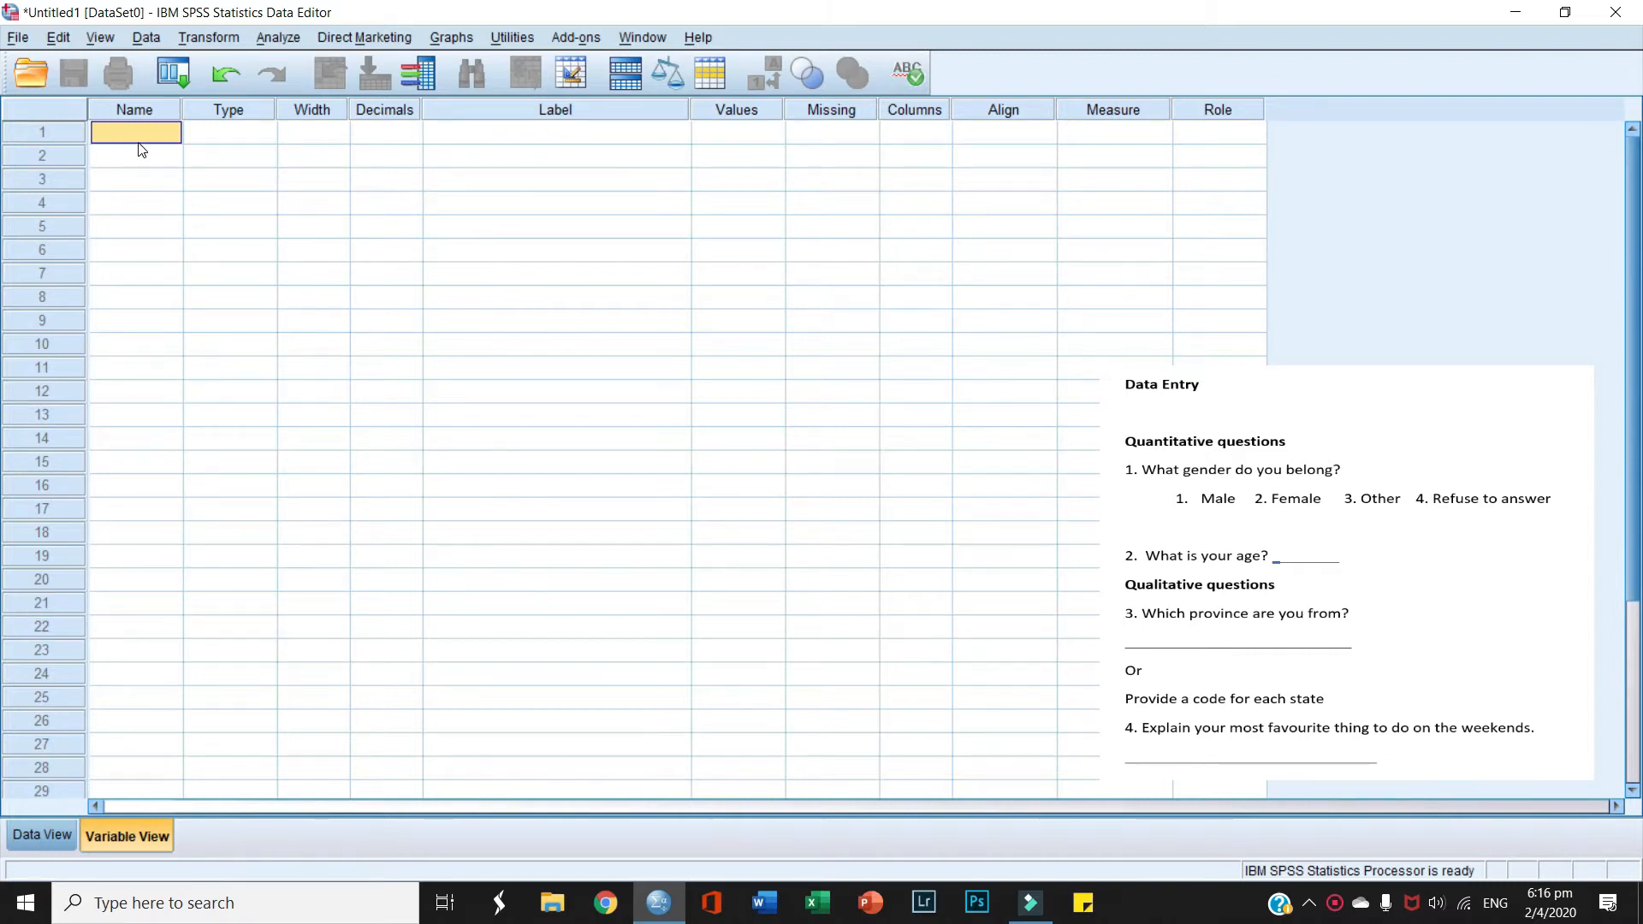
# Step: Name row 1 Gender, keep it Numeric with 0 decimals, and label it 'What is your gender?'
pyautogui.write('Gender')
pyautogui.click(258, 132)
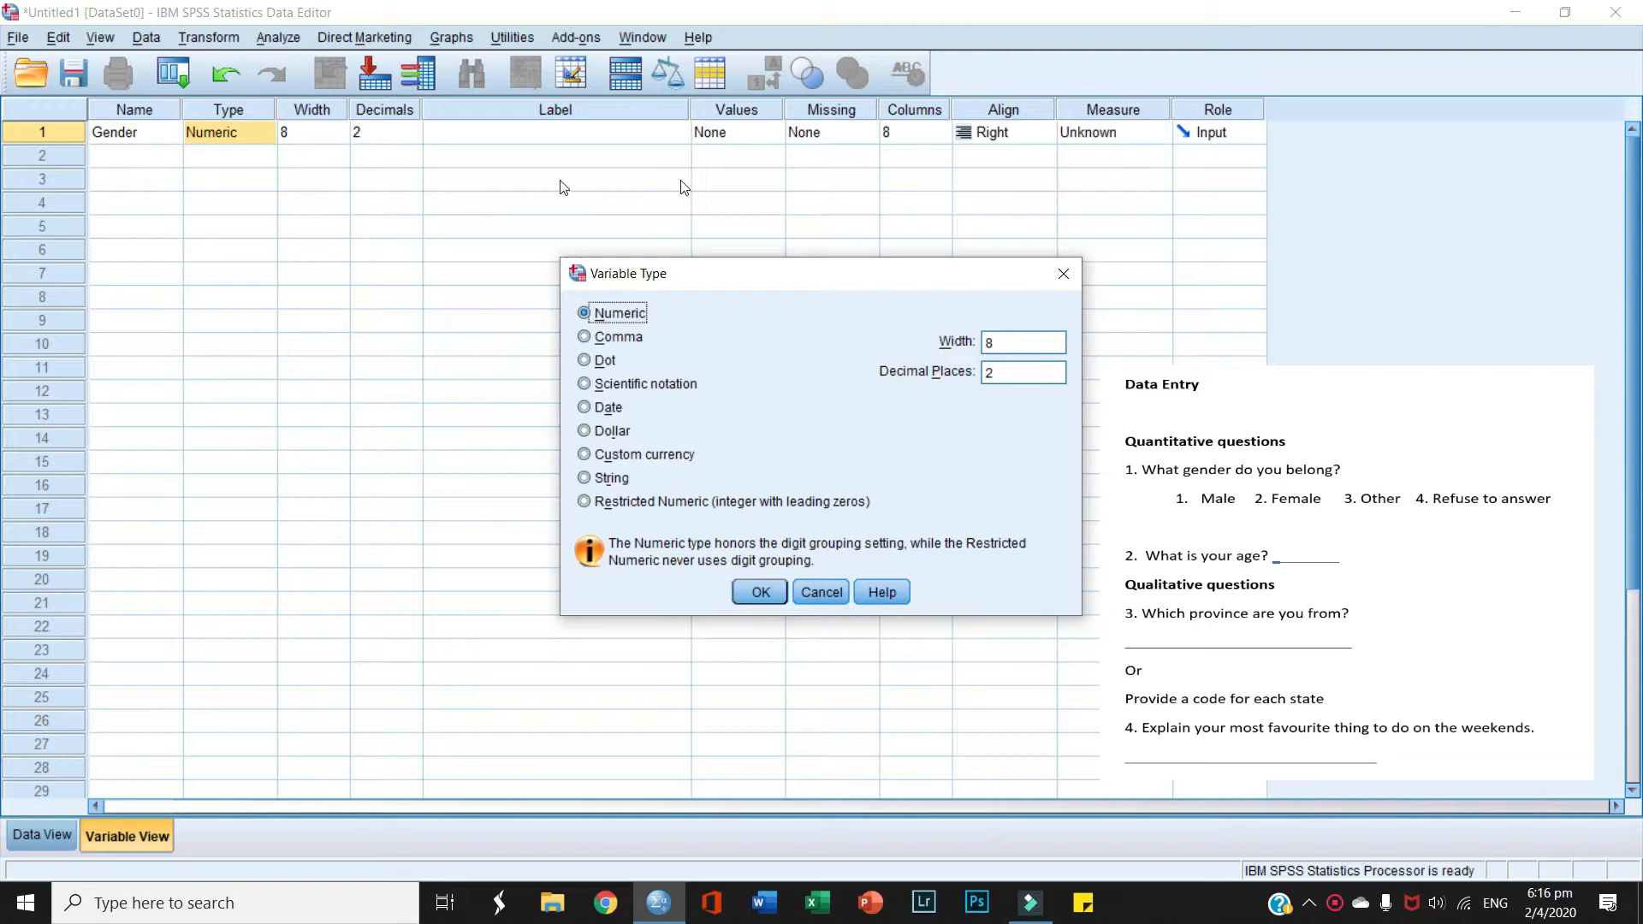
pyautogui.click(1063, 276)
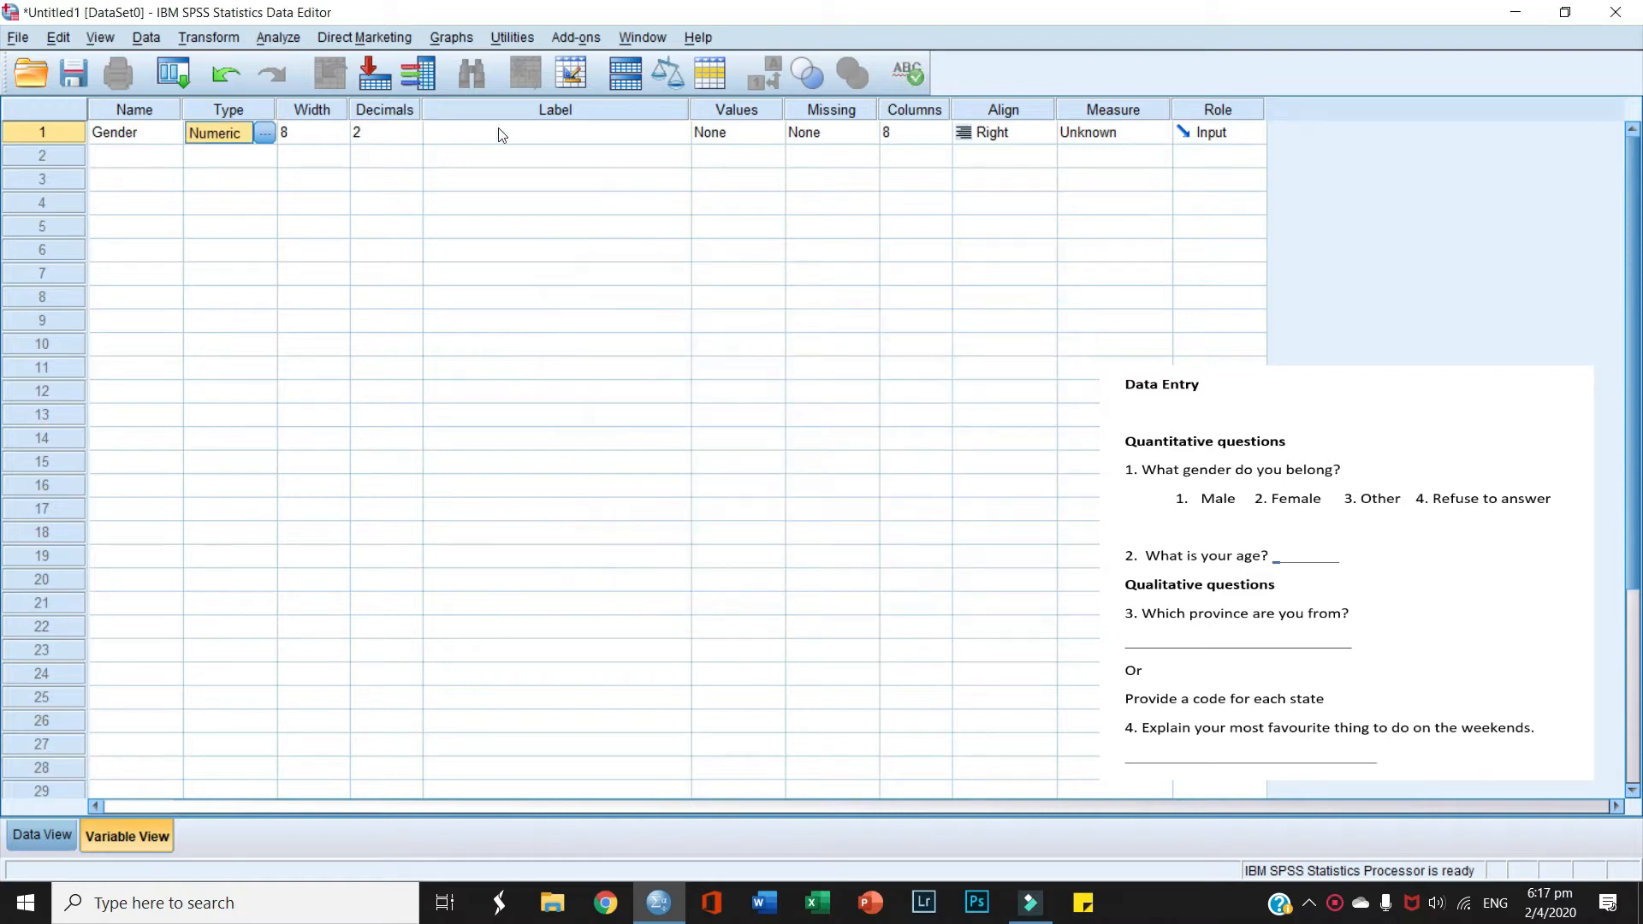
pyautogui.click(264, 133)
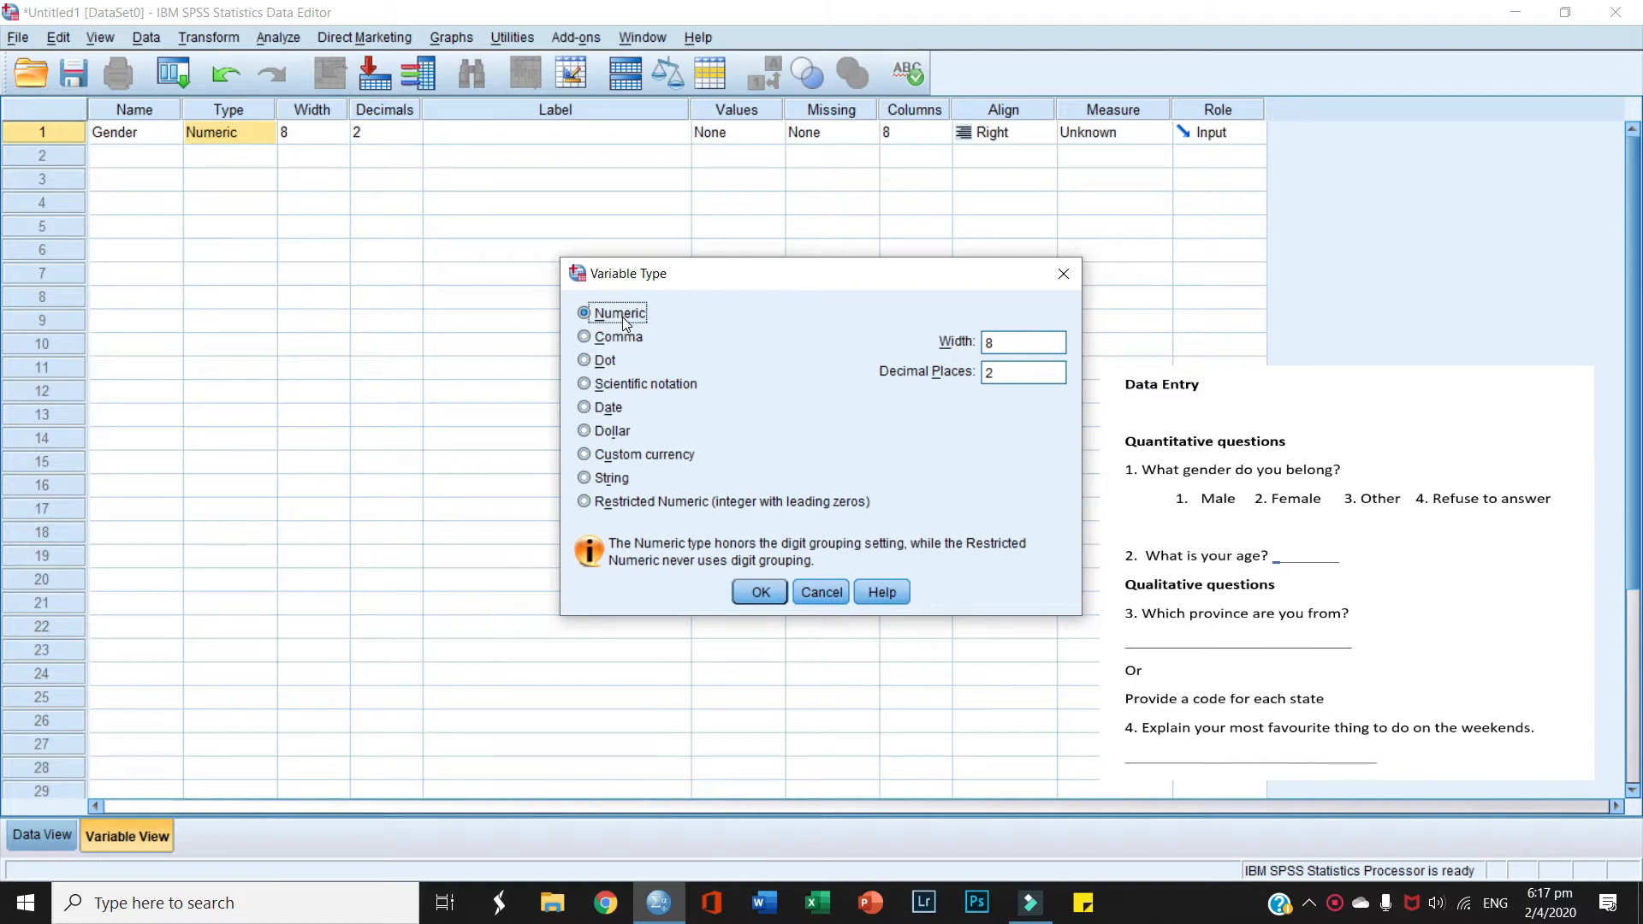
pyautogui.click(762, 594)
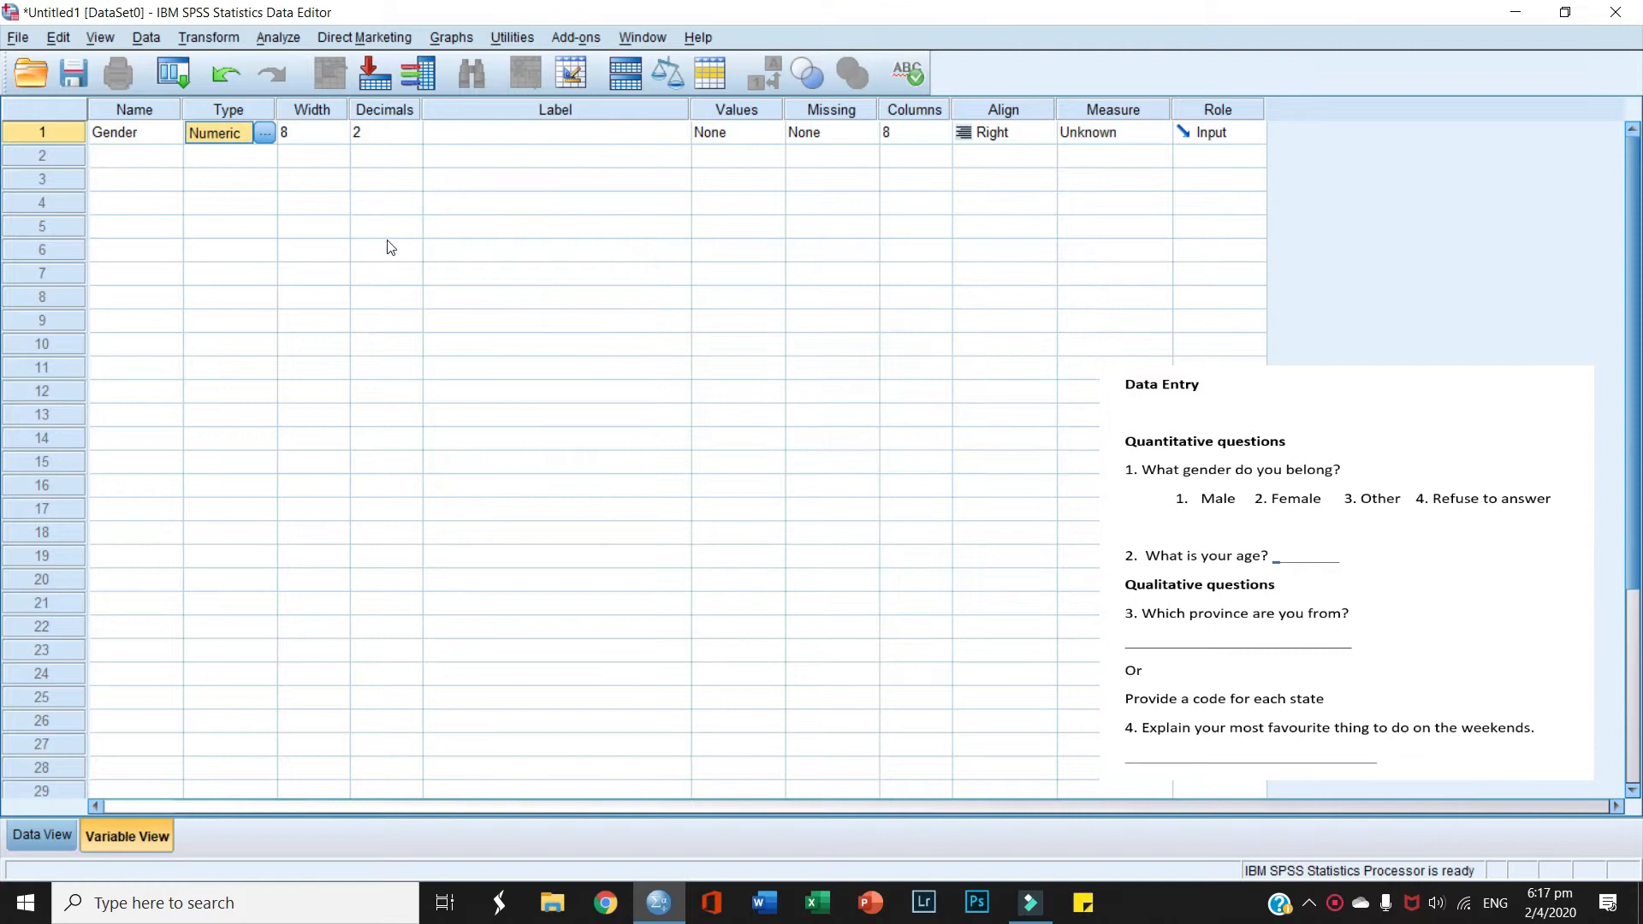
pyautogui.doubleClick(416, 137)
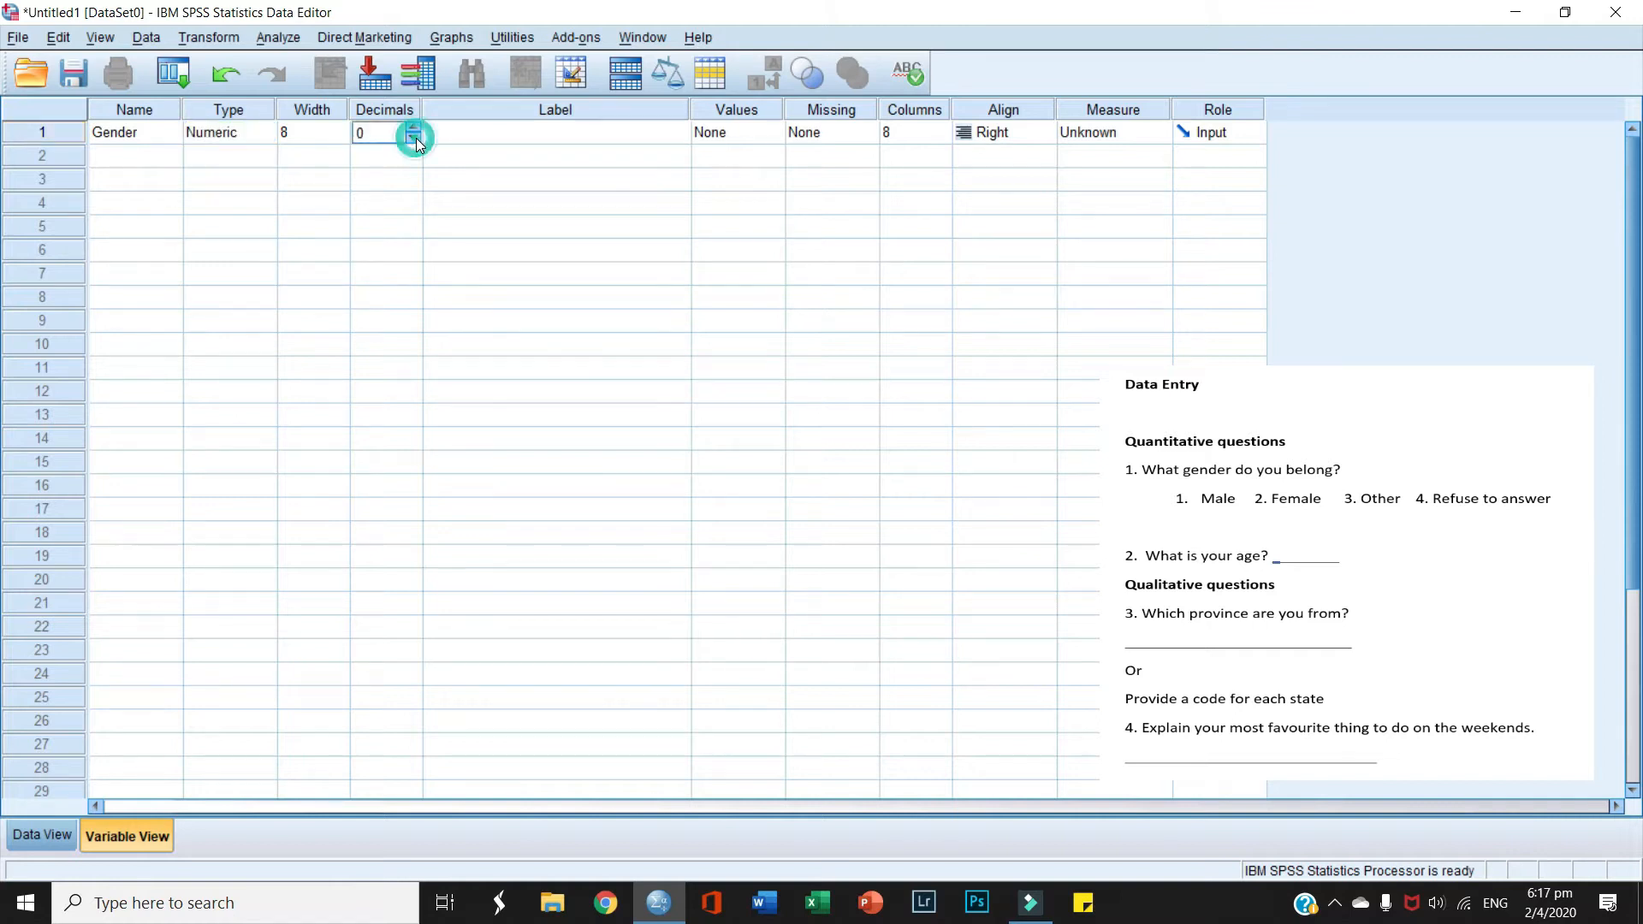
pyautogui.click(495, 135)
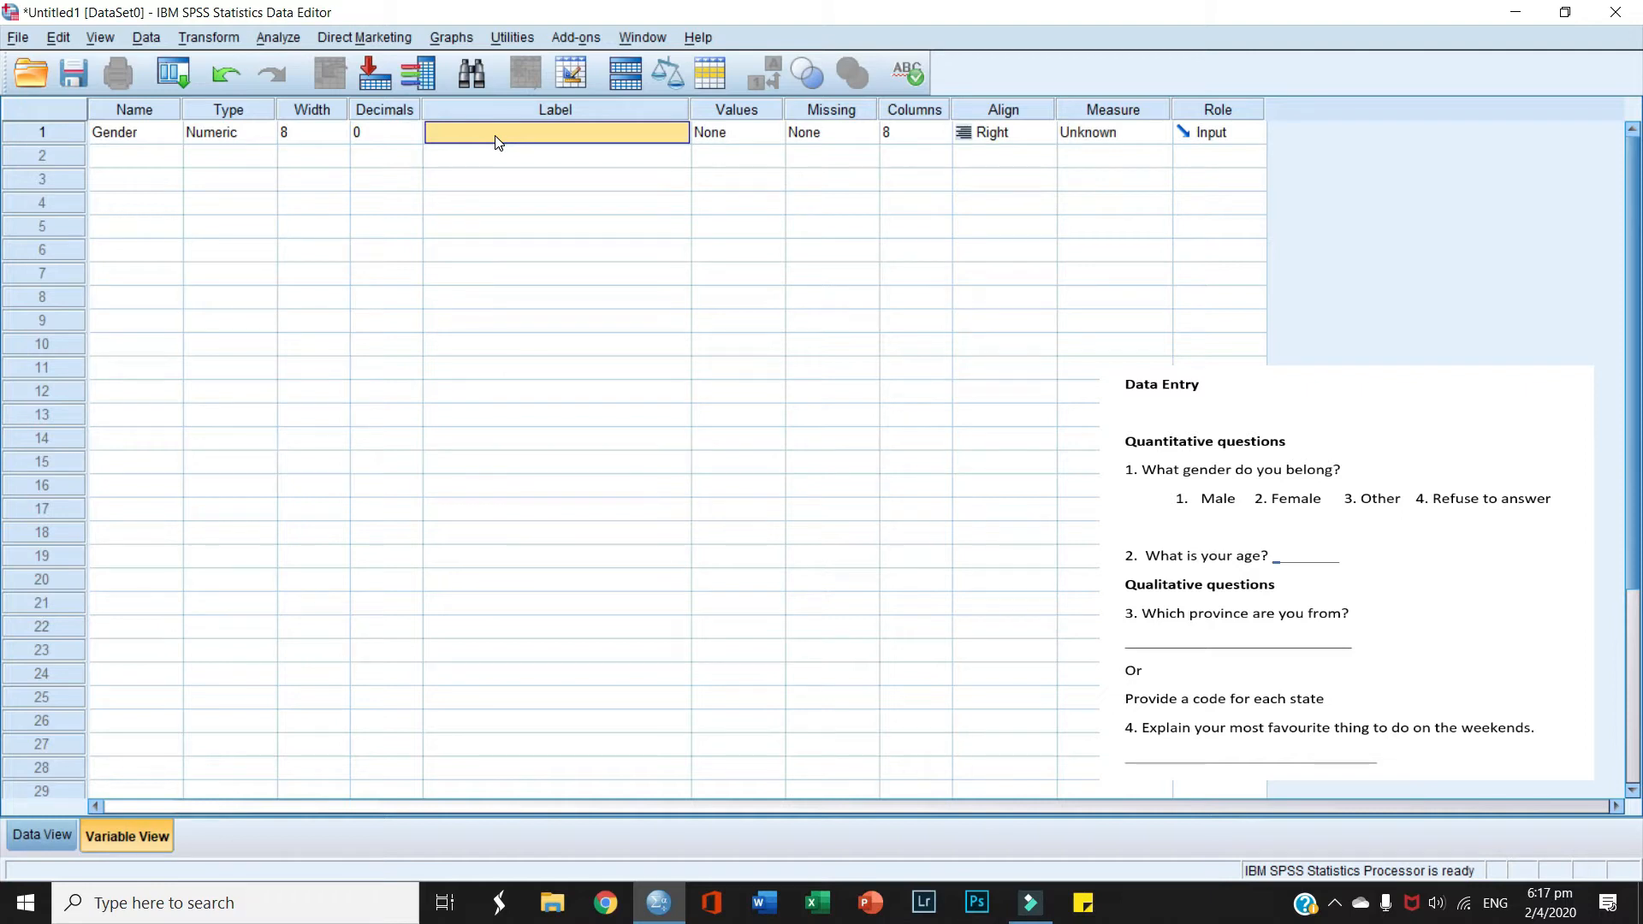
pyautogui.write('What is your gender')
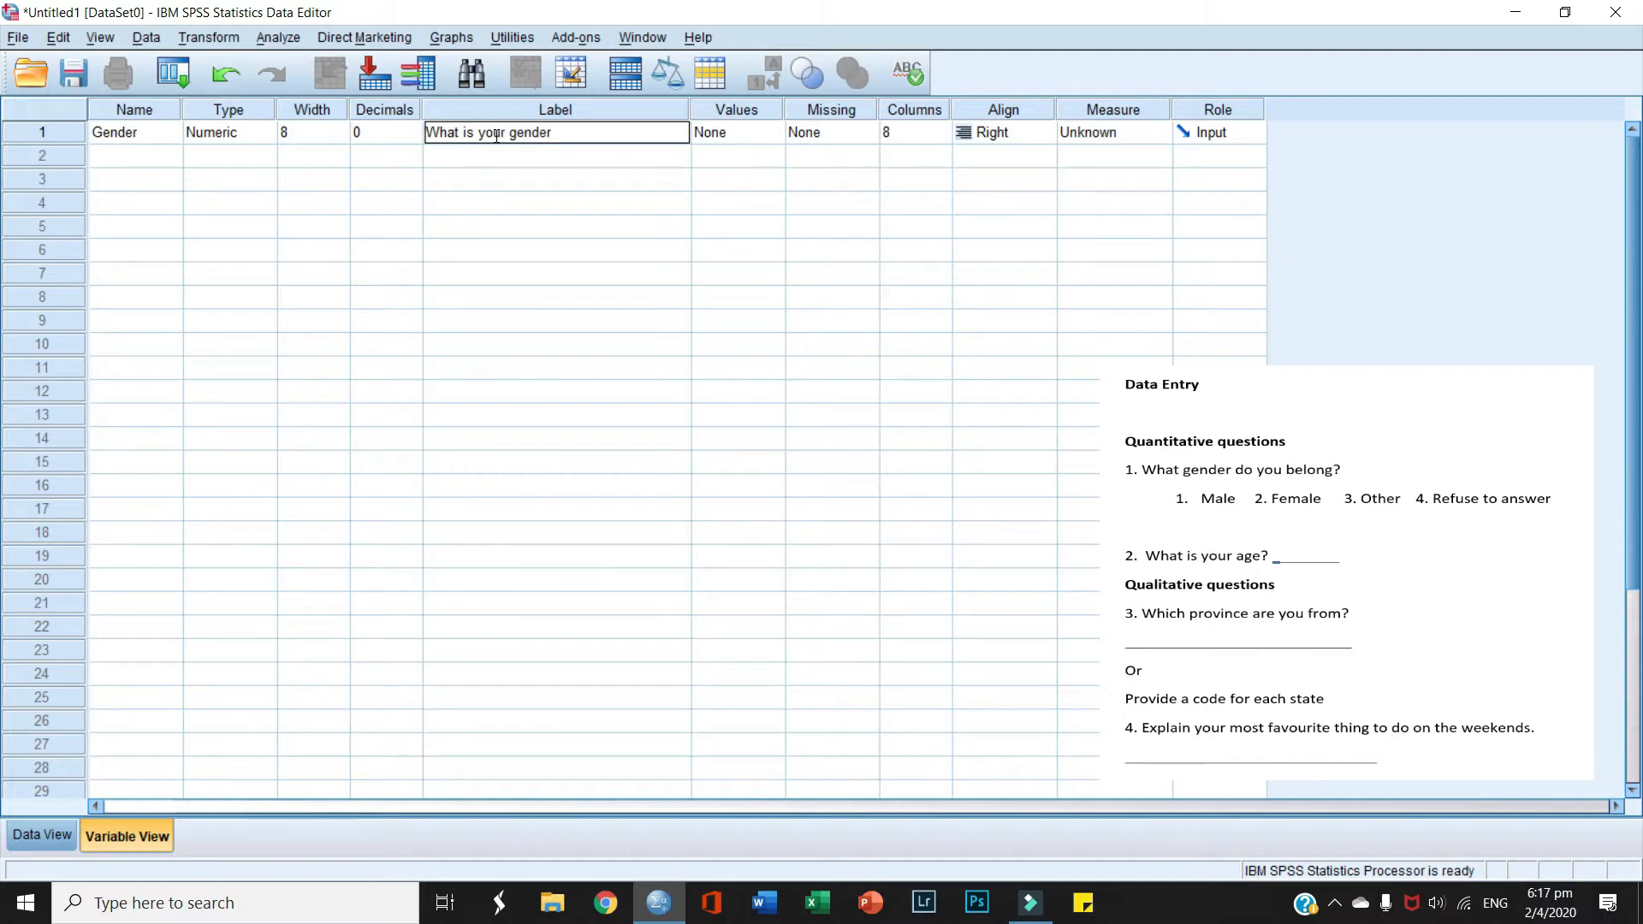
pyautogui.write('?')
# Step: Add Gender value labels 1 = Male and 2 = Female
pyautogui.click(775, 134)
pyautogui.click(776, 133)
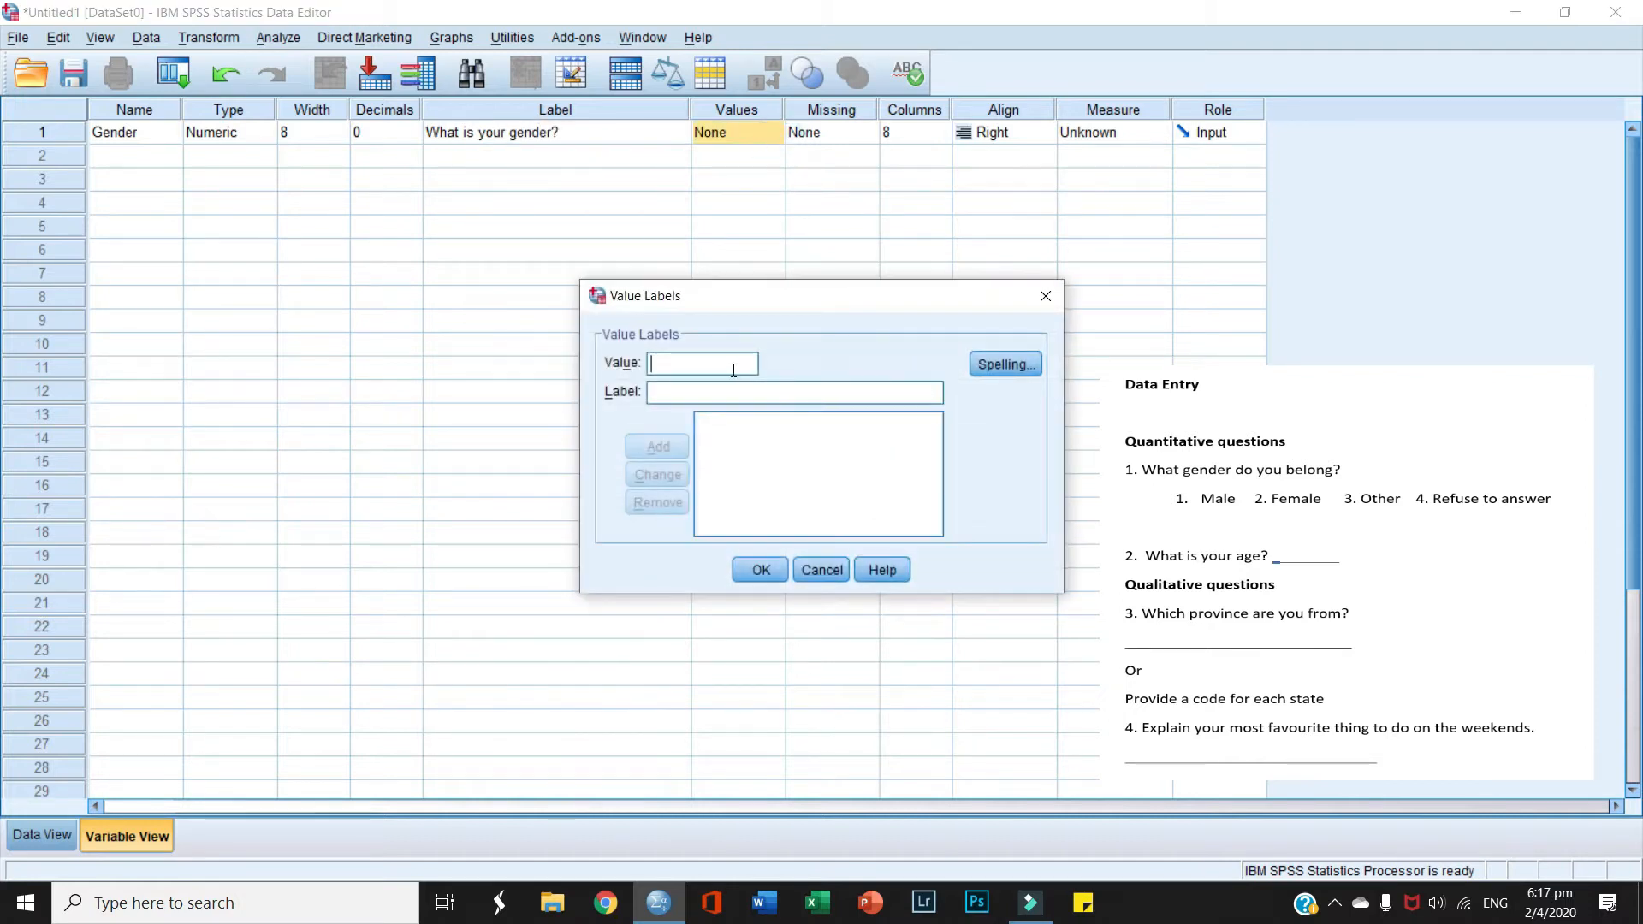
pyautogui.write('11111111')
pyautogui.press('BackSpace')
pyautogui.press('BackSpace')
pyautogui.press('BackSpace')
pyautogui.press('BackSpace')
pyautogui.press('BackSpace')
pyautogui.press('BackSpace')
pyautogui.press('BackSpace')
pyautogui.press('BackSpace')
pyautogui.write('1')
pyautogui.write('Male')
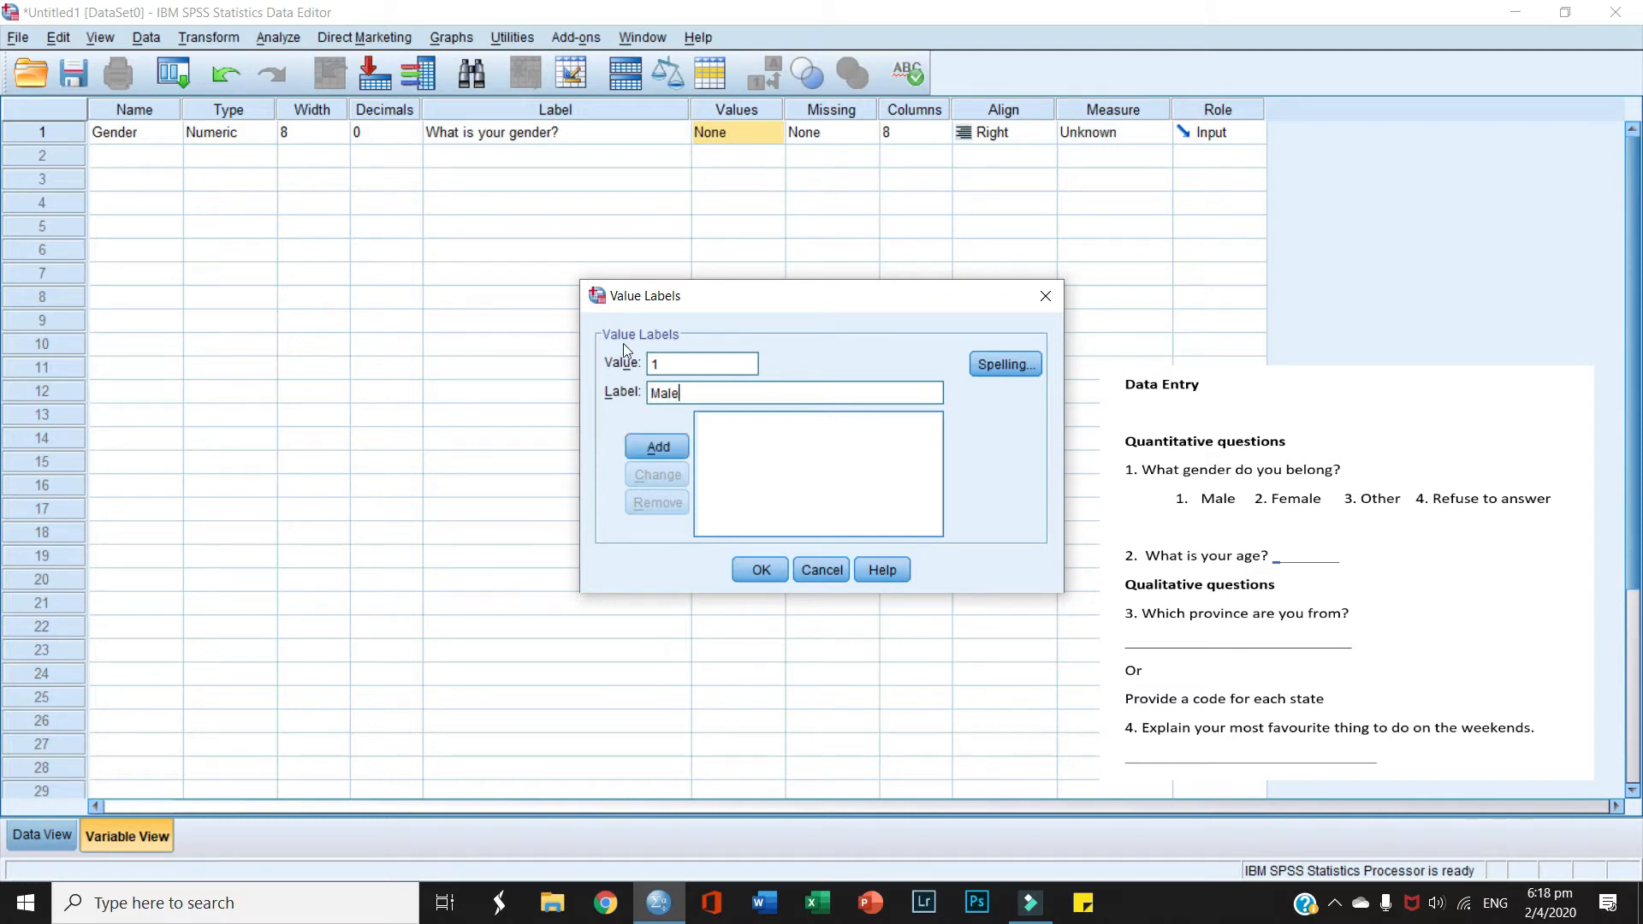
pyautogui.click(659, 446)
pyautogui.write('2')
pyautogui.click(666, 388)
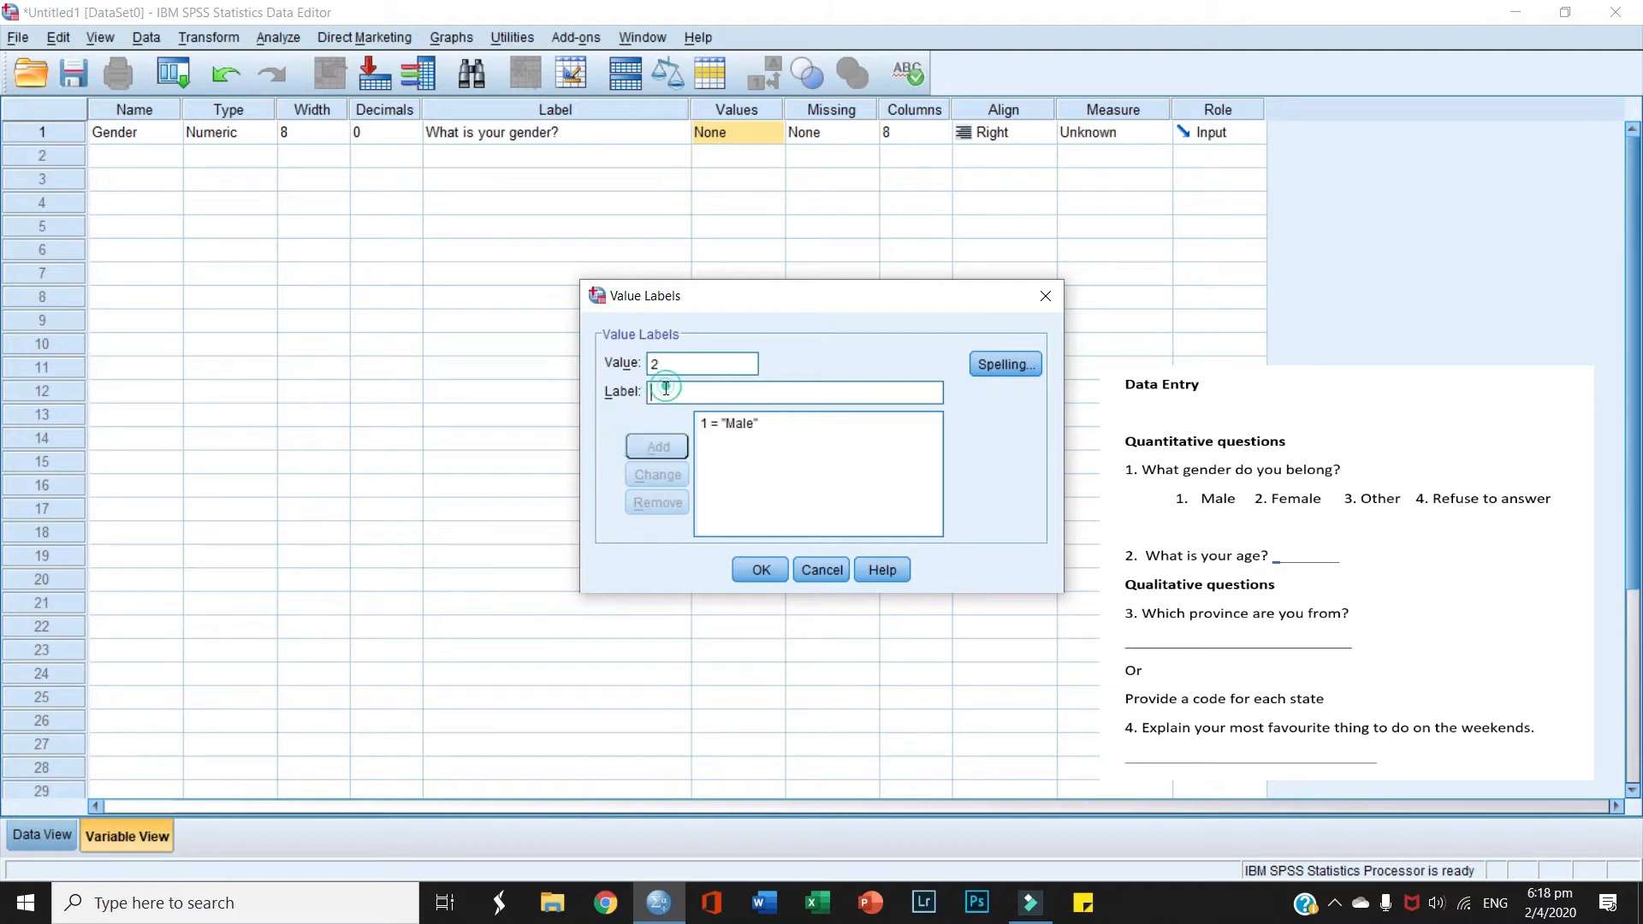
pyautogui.write('Female')
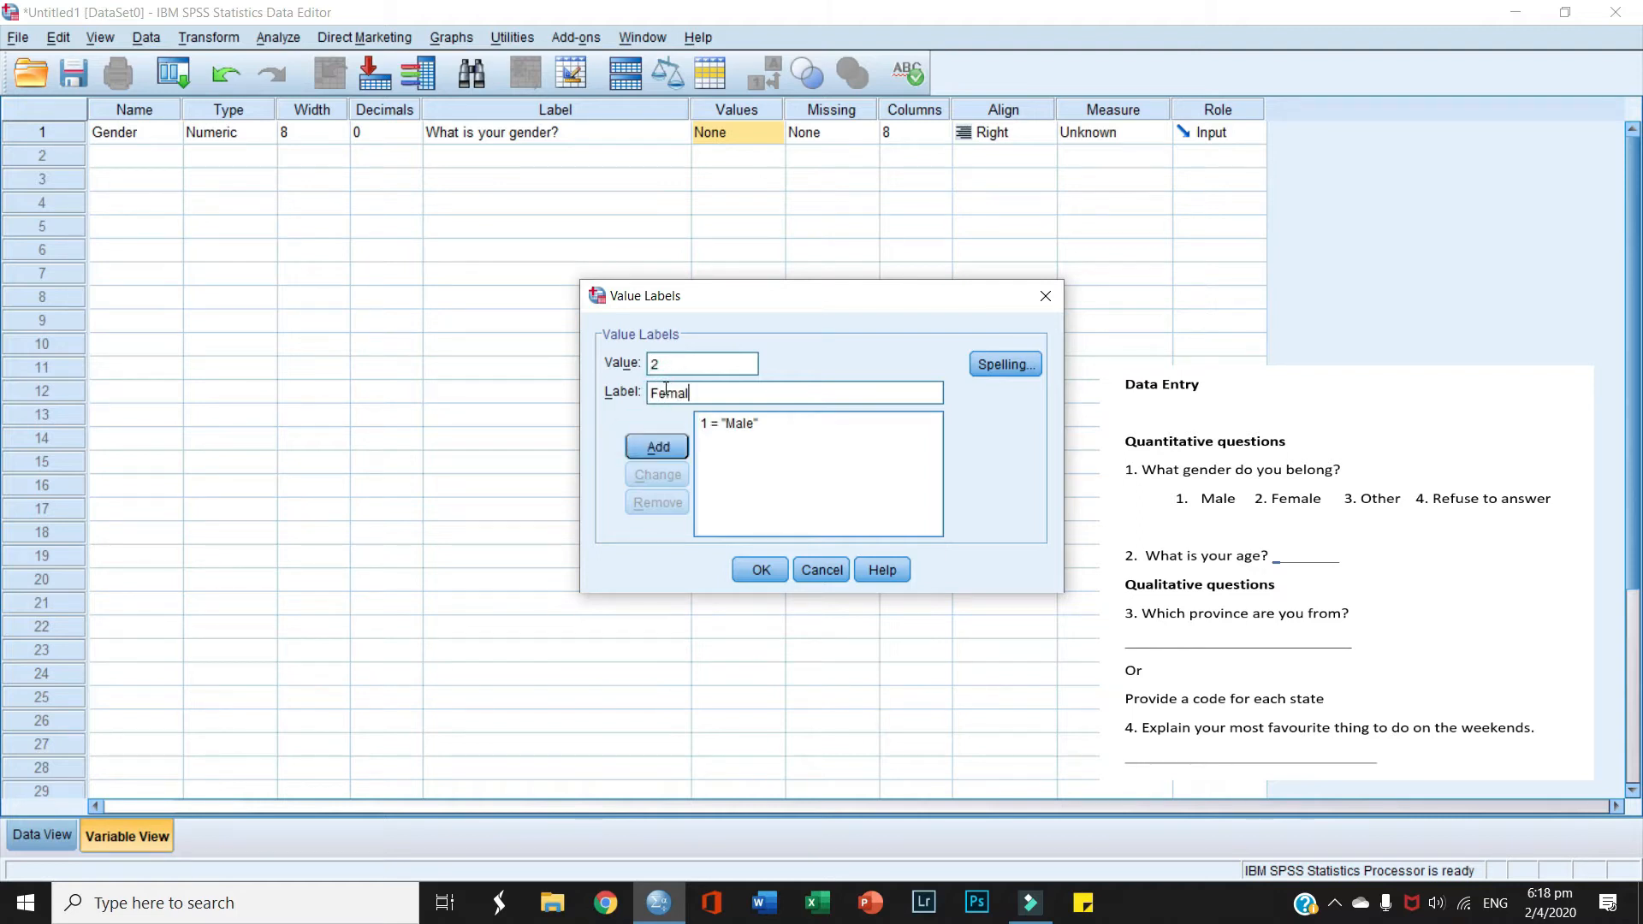
pyautogui.click(658, 446)
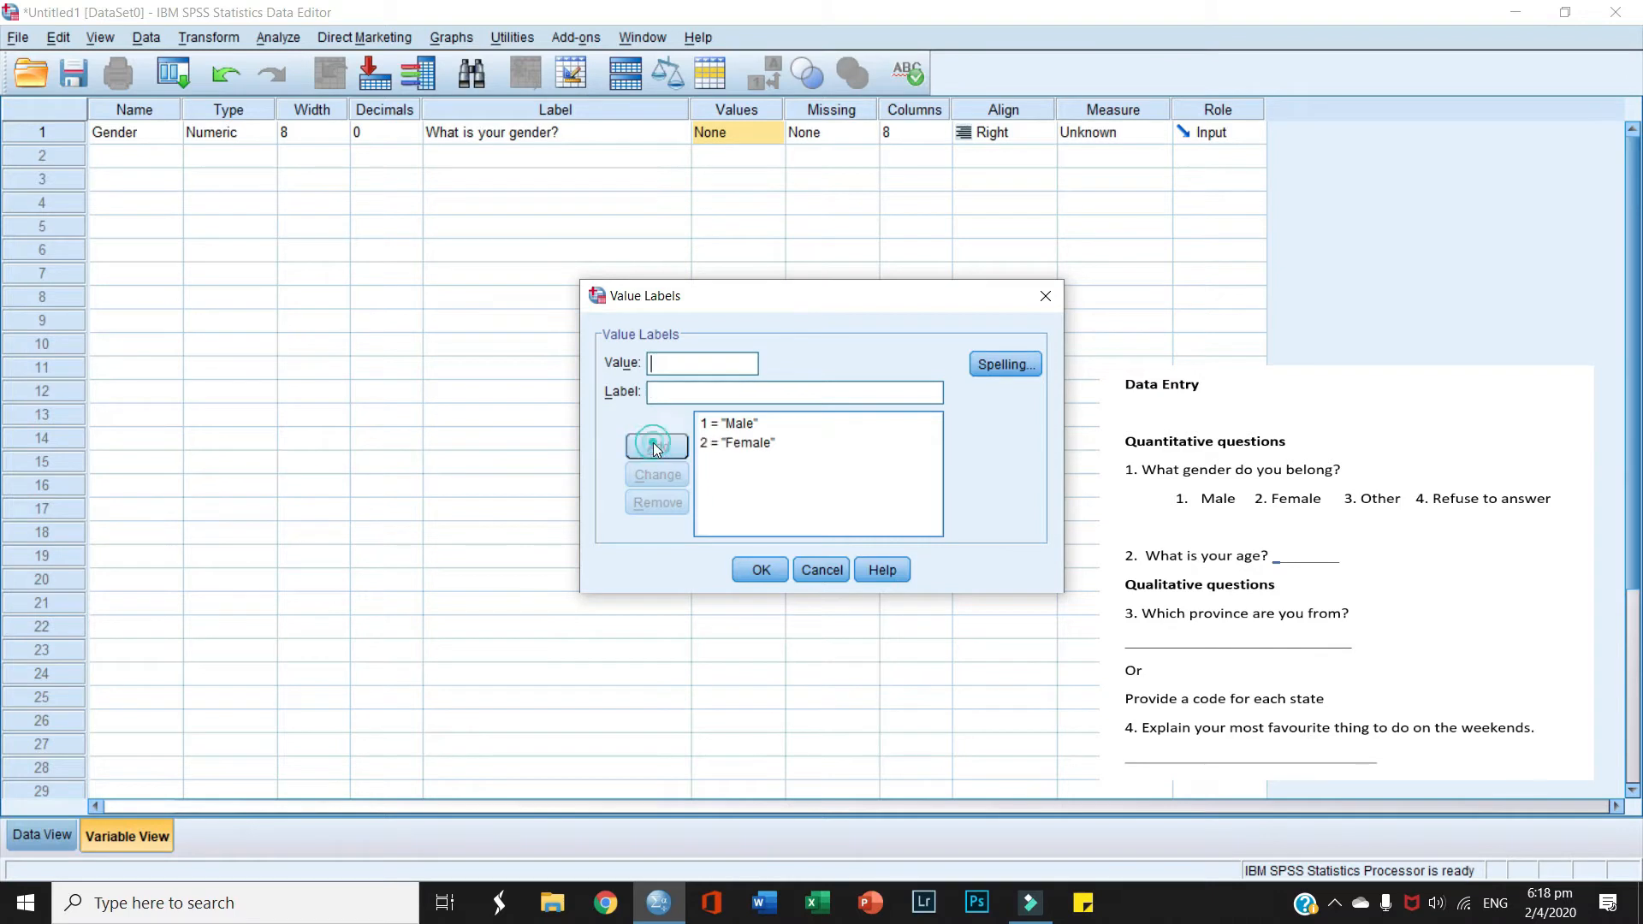
# Step: Add value labels 3 = Other and 4 = Refuse to answer, then confirm
pyautogui.write('3')
pyautogui.click(700, 392)
pyautogui.write('Other')
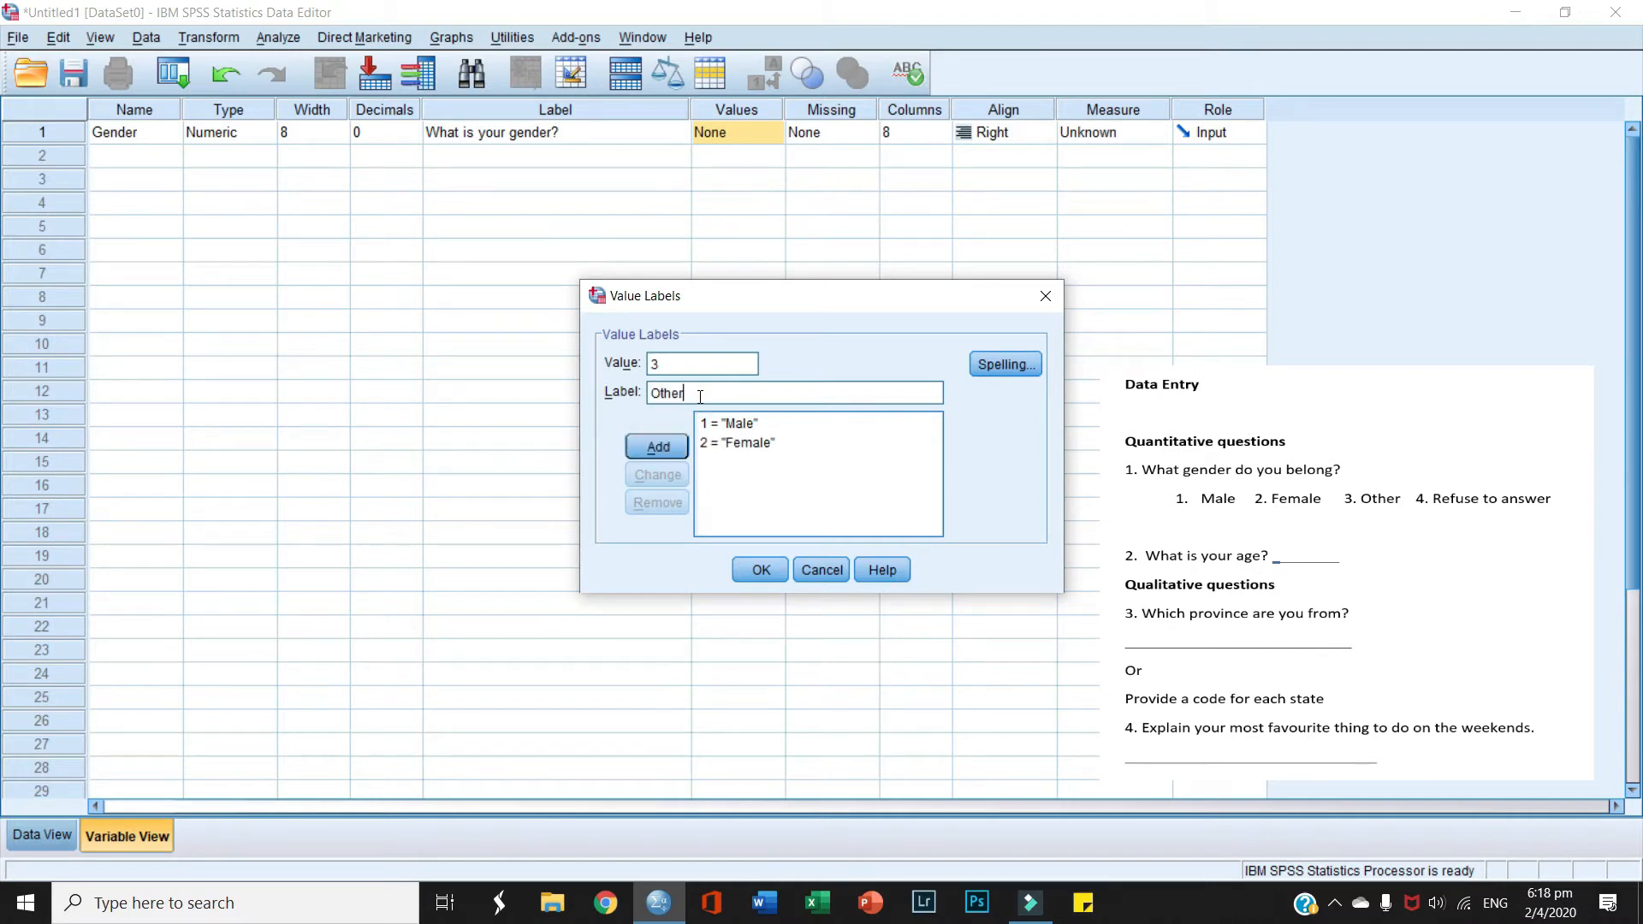
pyautogui.click(671, 446)
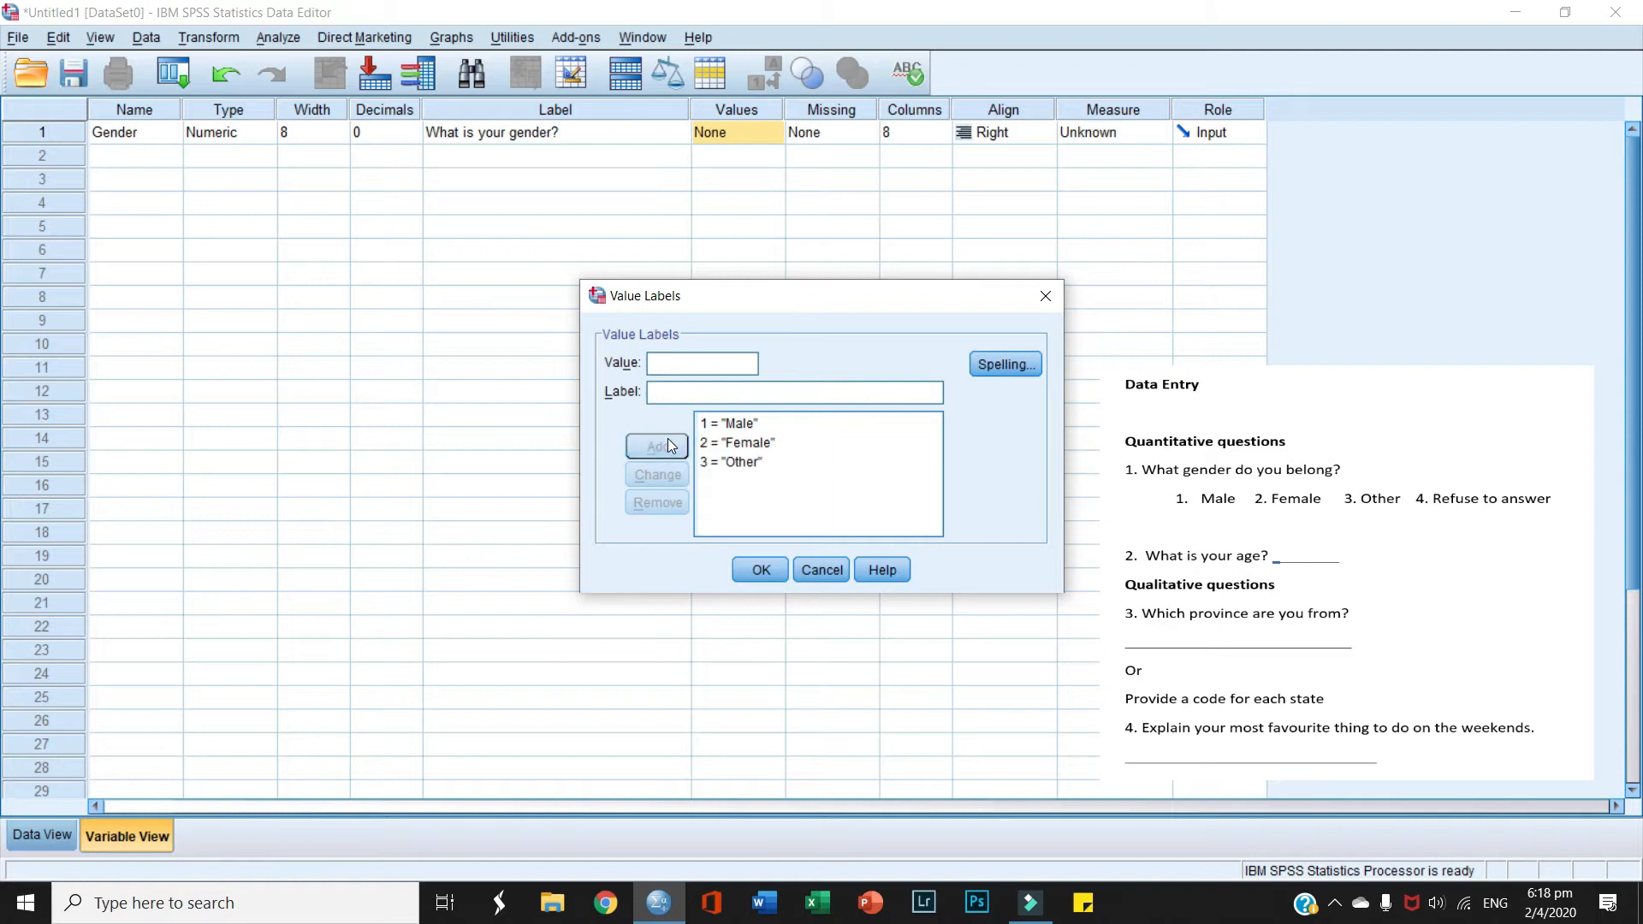
pyautogui.write('4')
pyautogui.click(660, 390)
pyautogui.write('Refu')
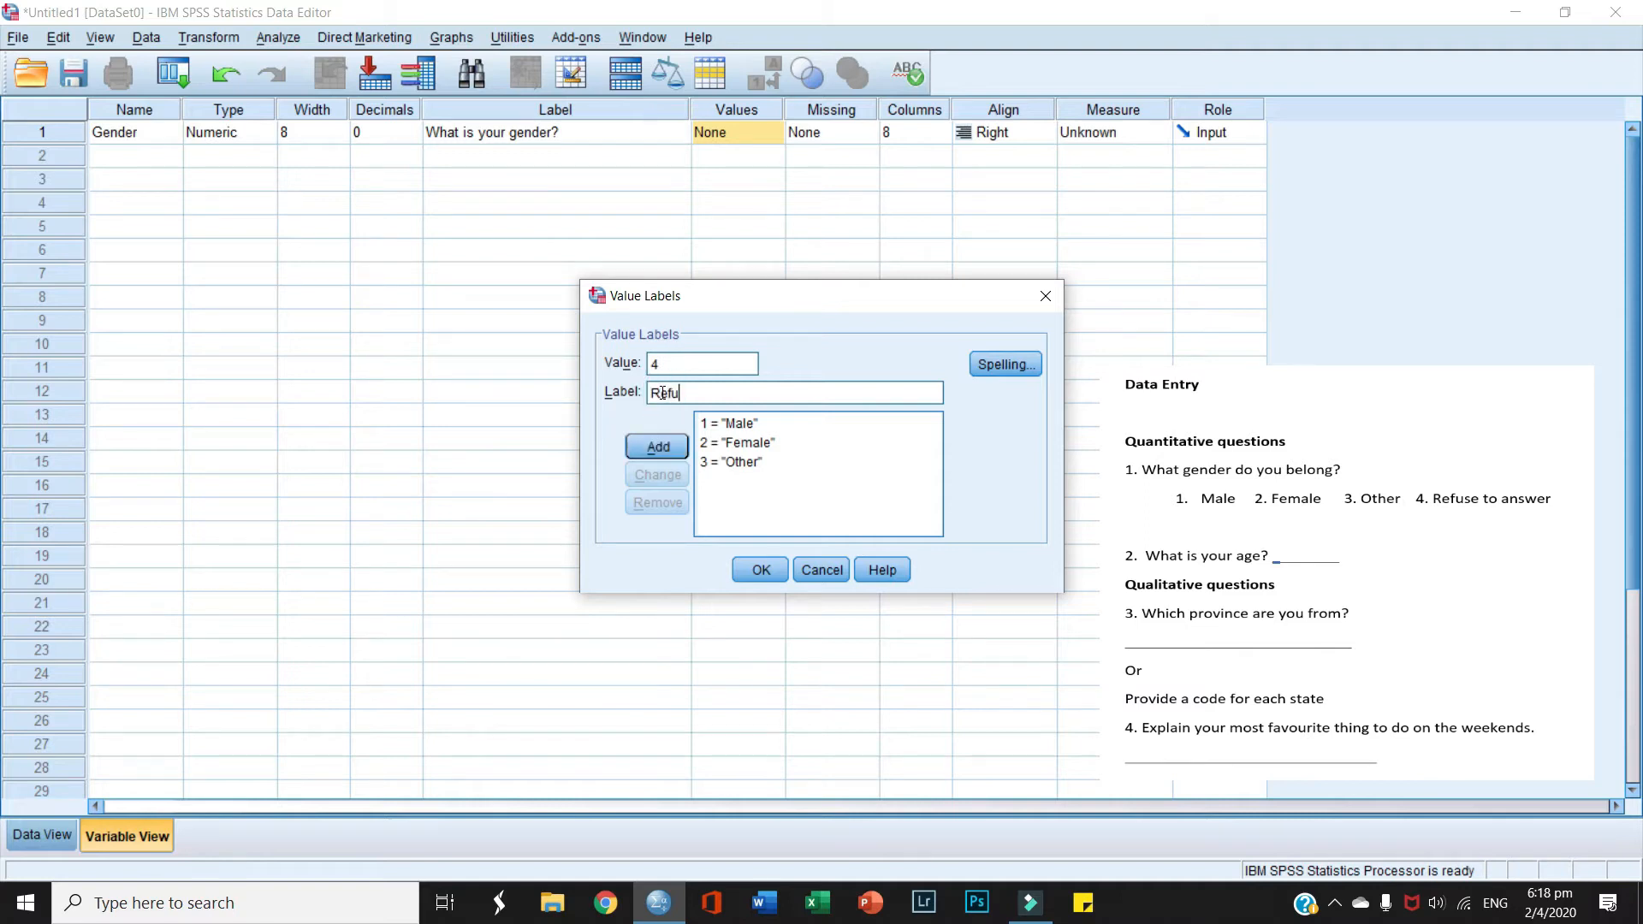
pyautogui.write('se to answer')
pyautogui.click(652, 446)
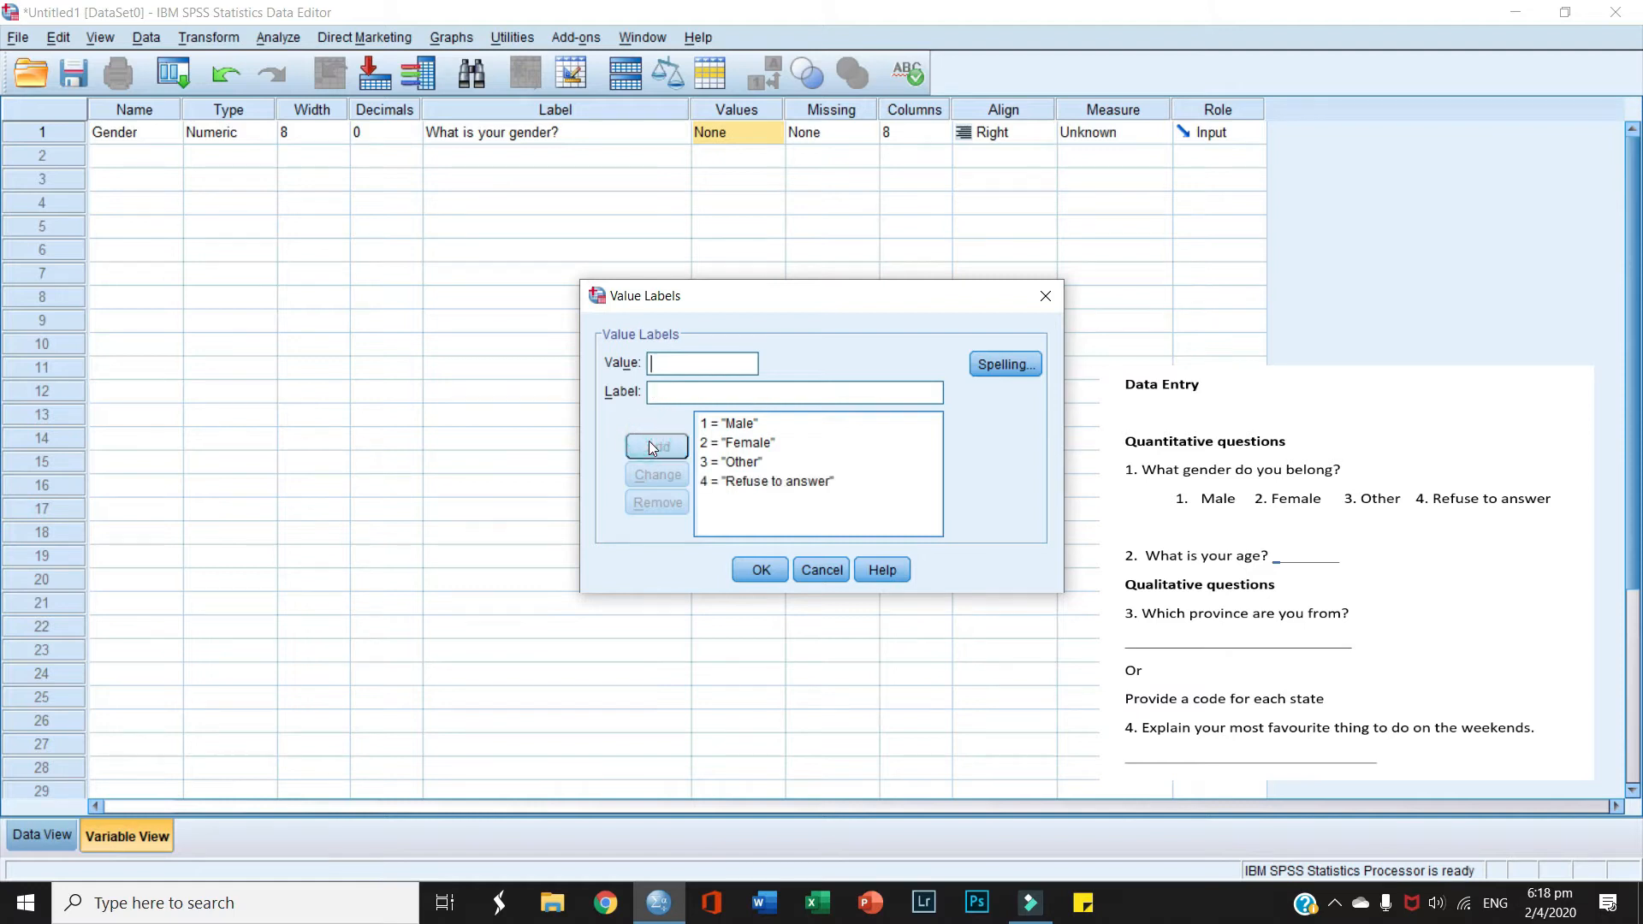
pyautogui.click(761, 570)
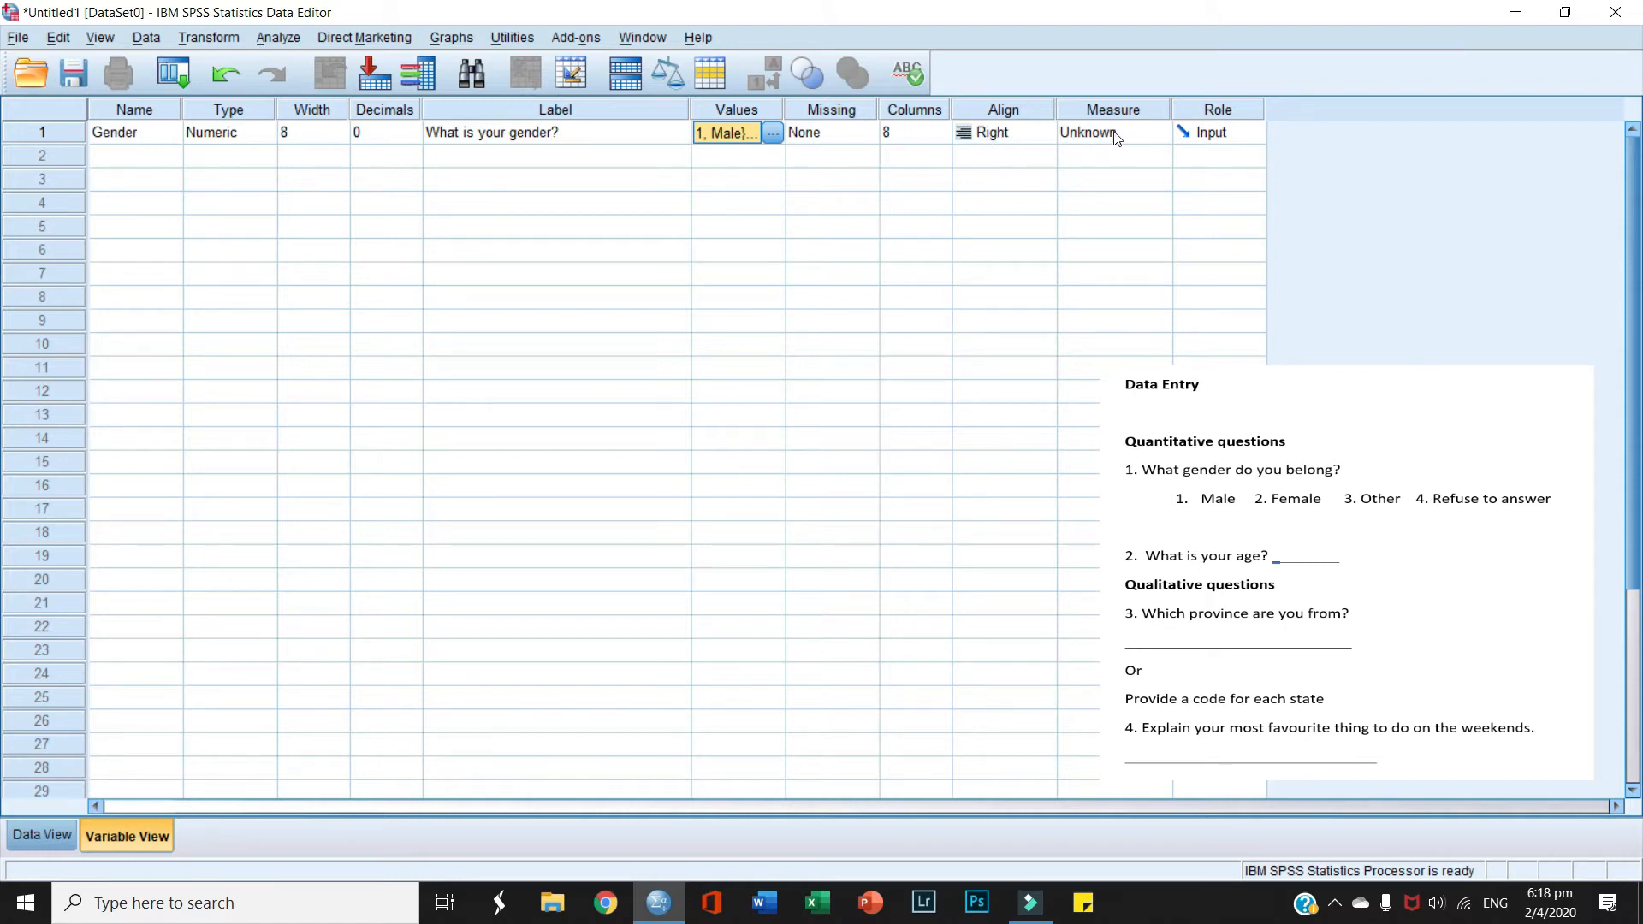
# Step: Set Gender's measure to Nominal and hide the Role column via Customize Variable View
pyautogui.click(1157, 133)
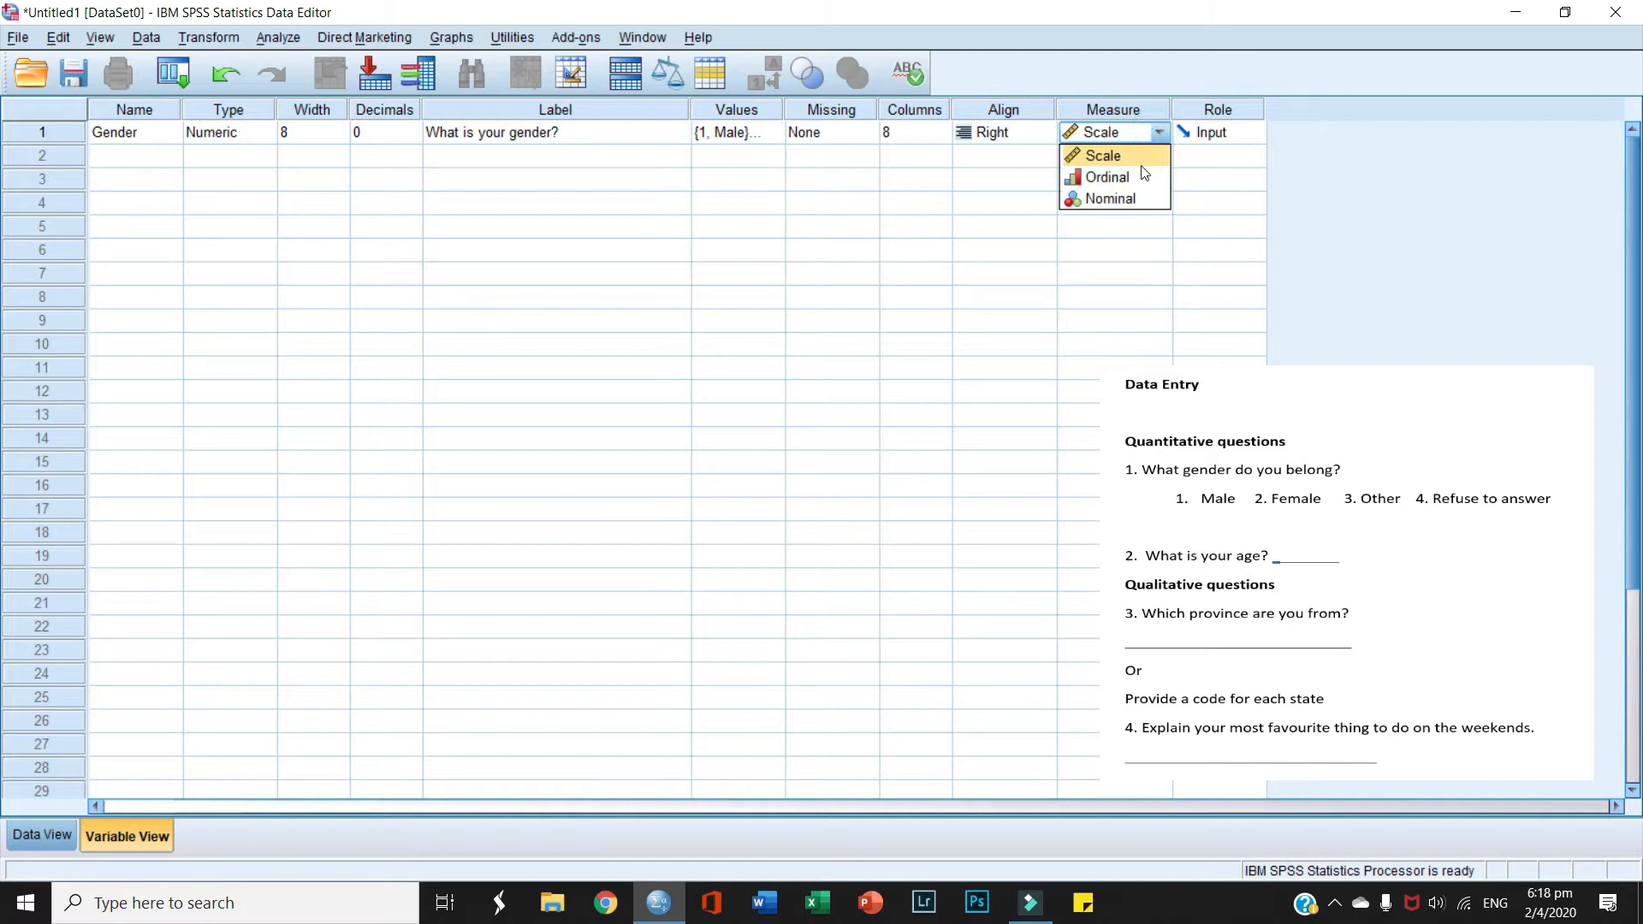
pyautogui.click(1137, 194)
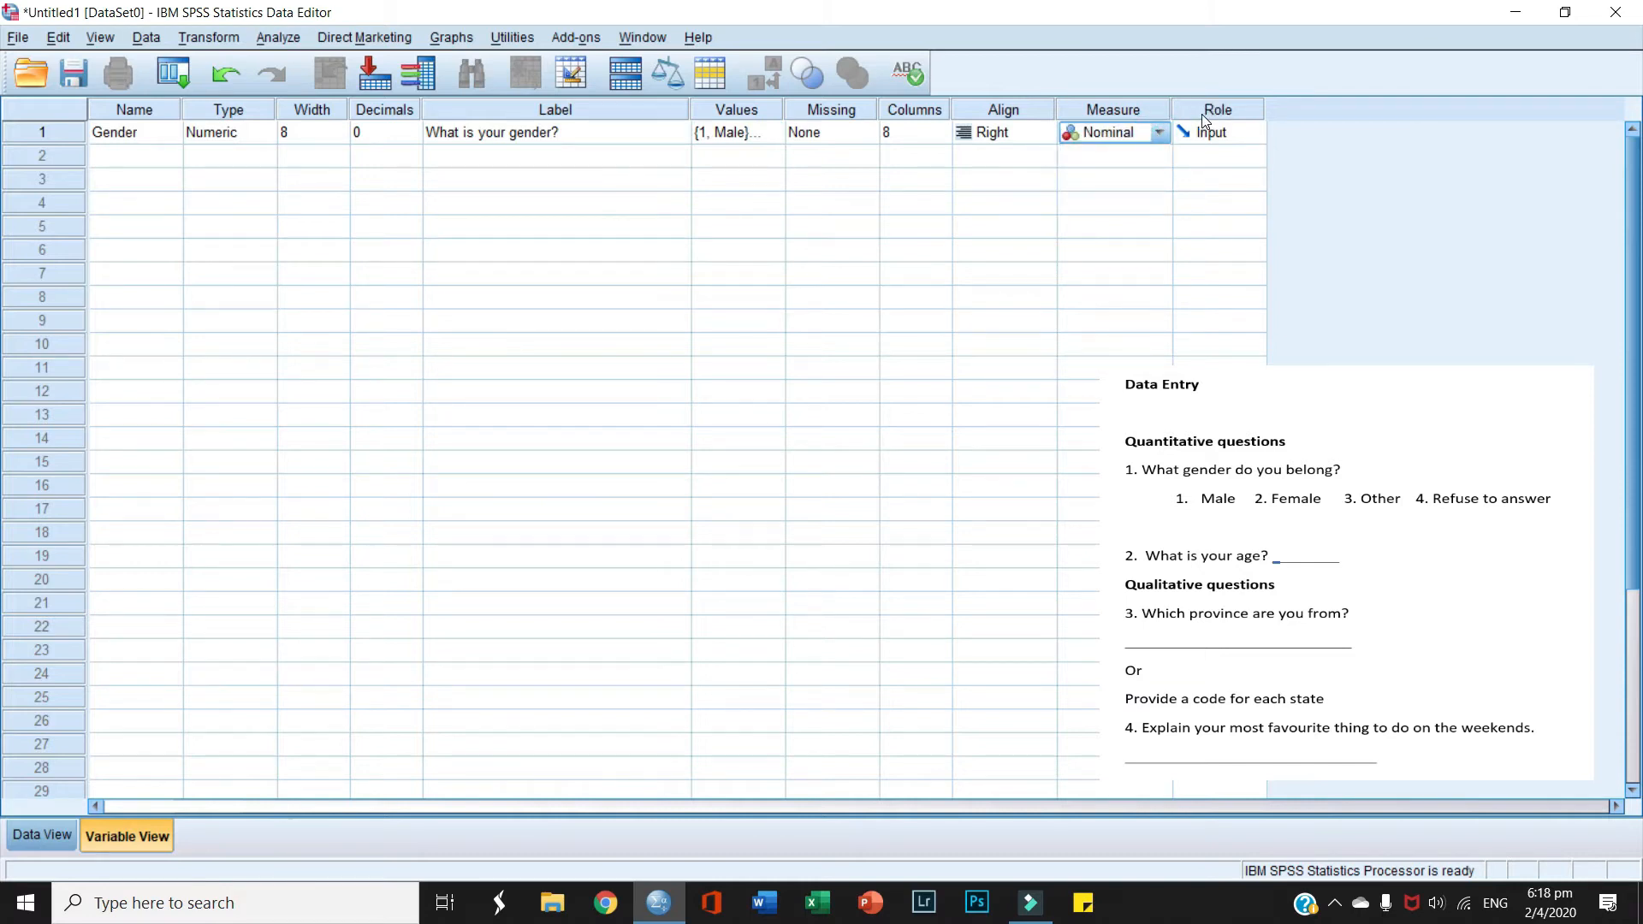
pyautogui.click(101, 37)
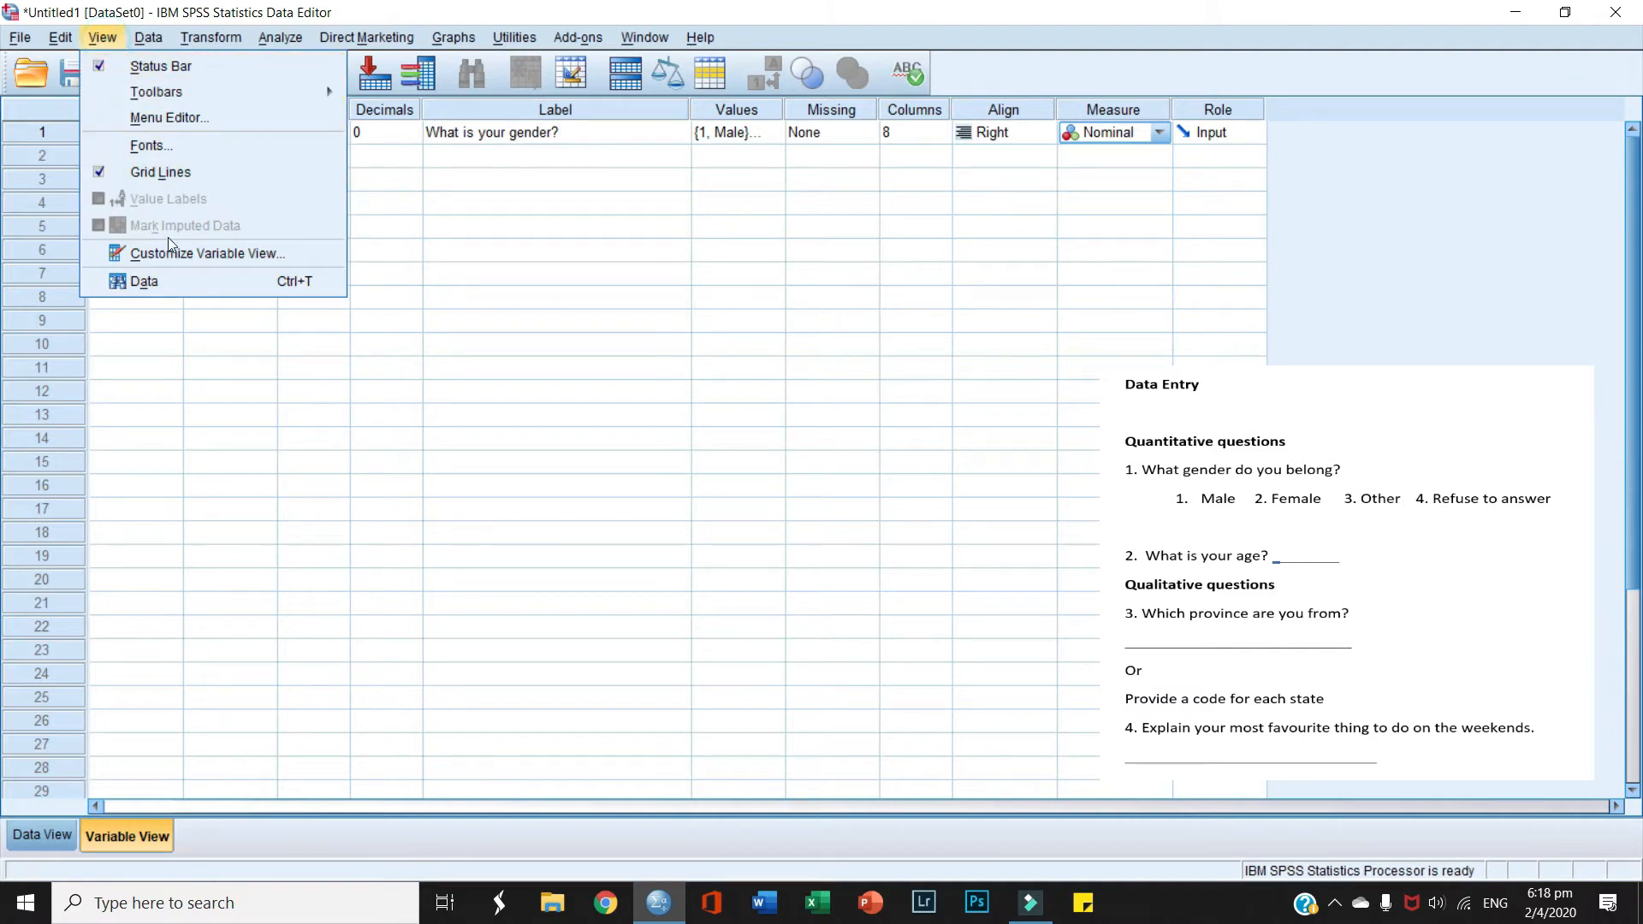
pyautogui.click(170, 255)
pyautogui.click(685, 499)
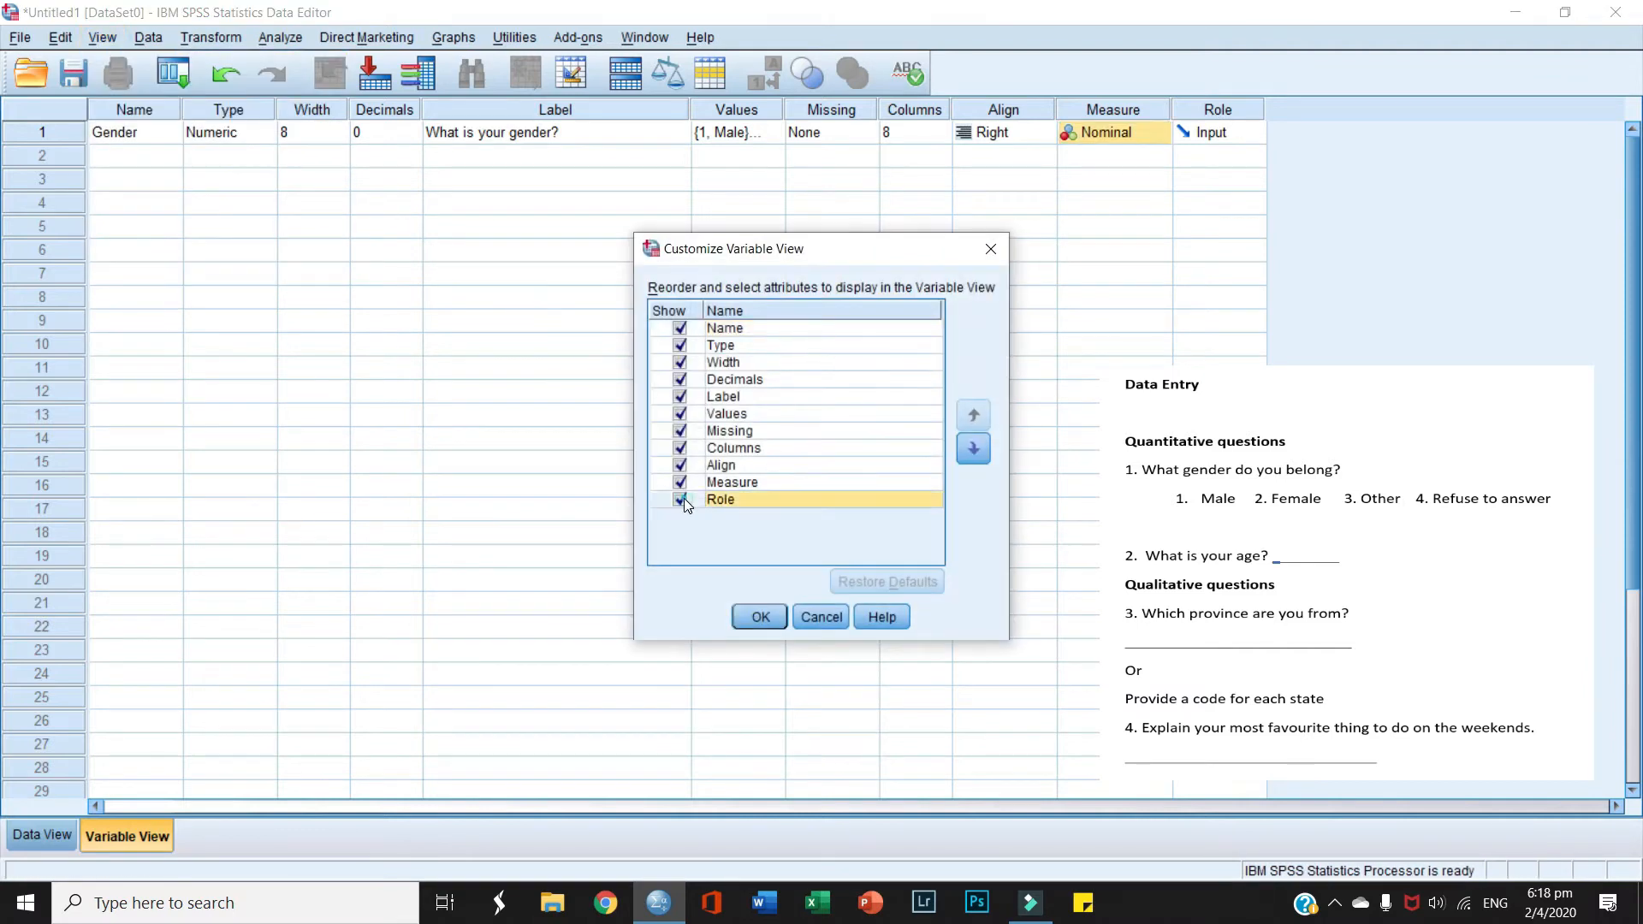
pyautogui.click(681, 499)
pyautogui.click(758, 615)
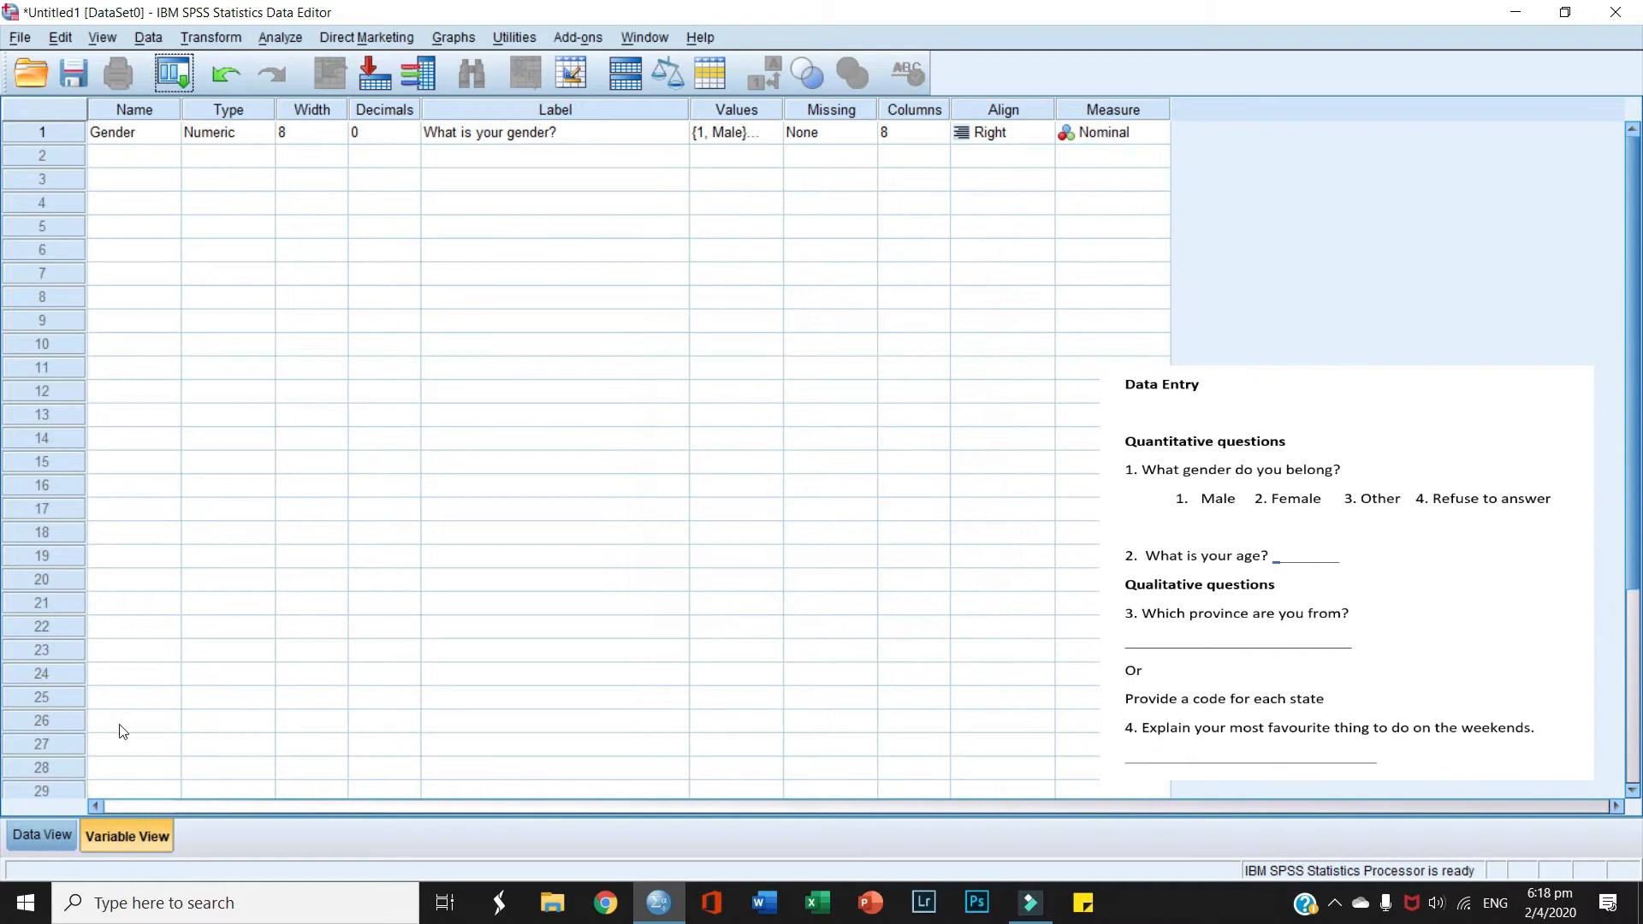
pyautogui.click(122, 155)
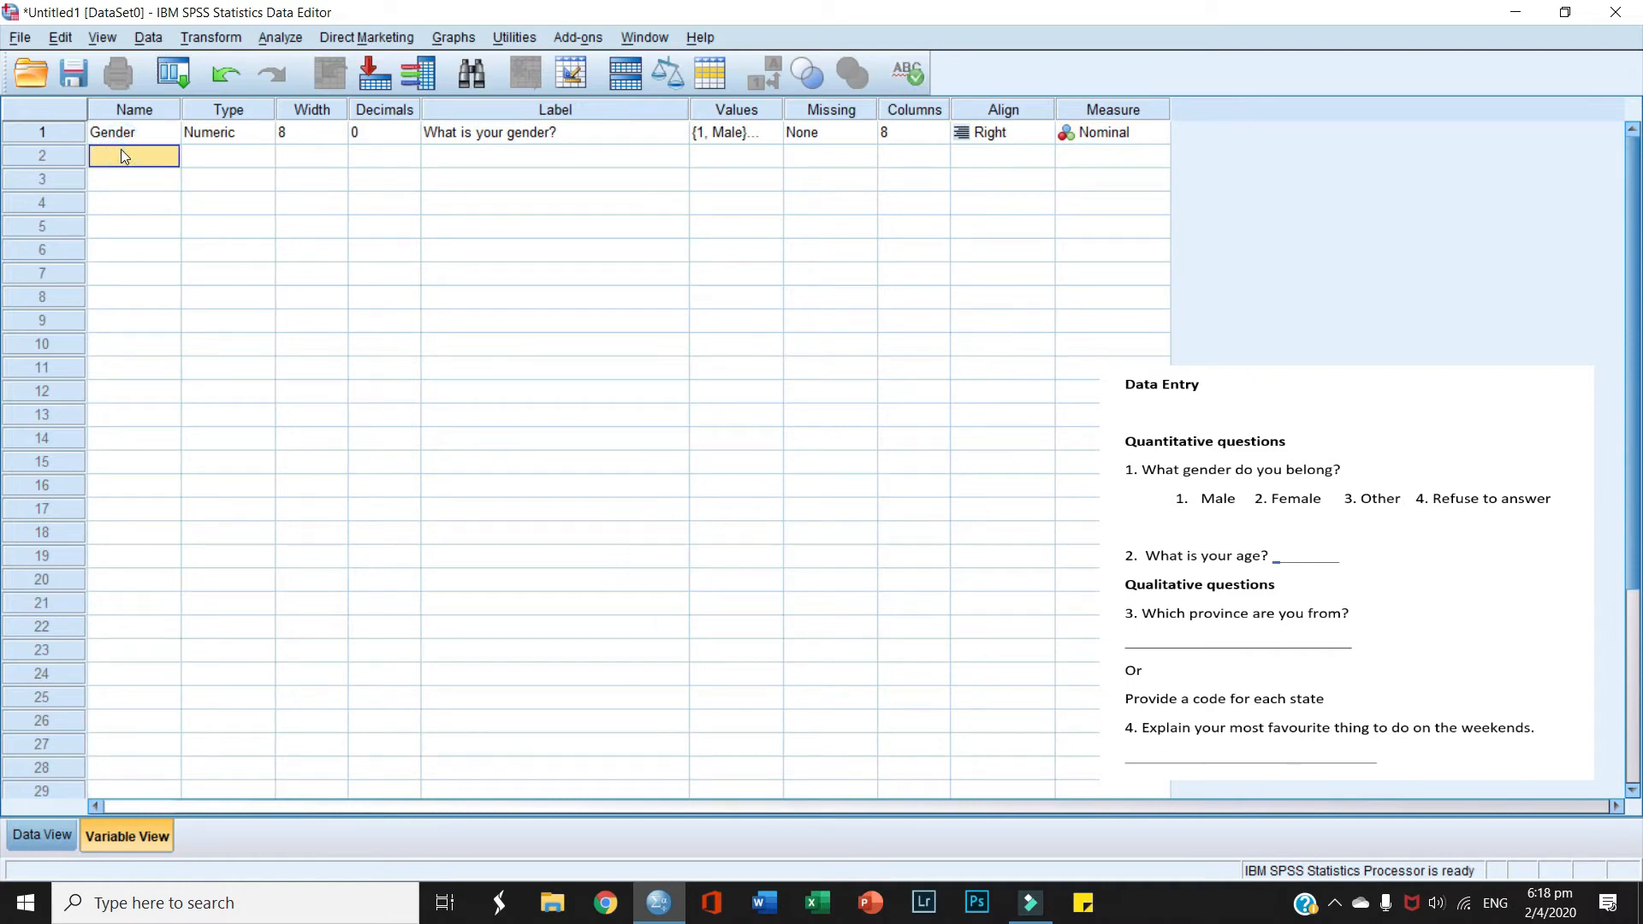
# Step: Create Age in row 2 with 0 decimals, label 'What is your age', and Scale measure
pyautogui.write('Wha')
pyautogui.press('BackSpace')
pyautogui.press('BackSpace')
pyautogui.press('BackSpace')
pyautogui.press('BackSpace')
pyautogui.write('A')
pyautogui.press('BackSpace')
pyautogui.write('Age')
pyautogui.click(368, 155)
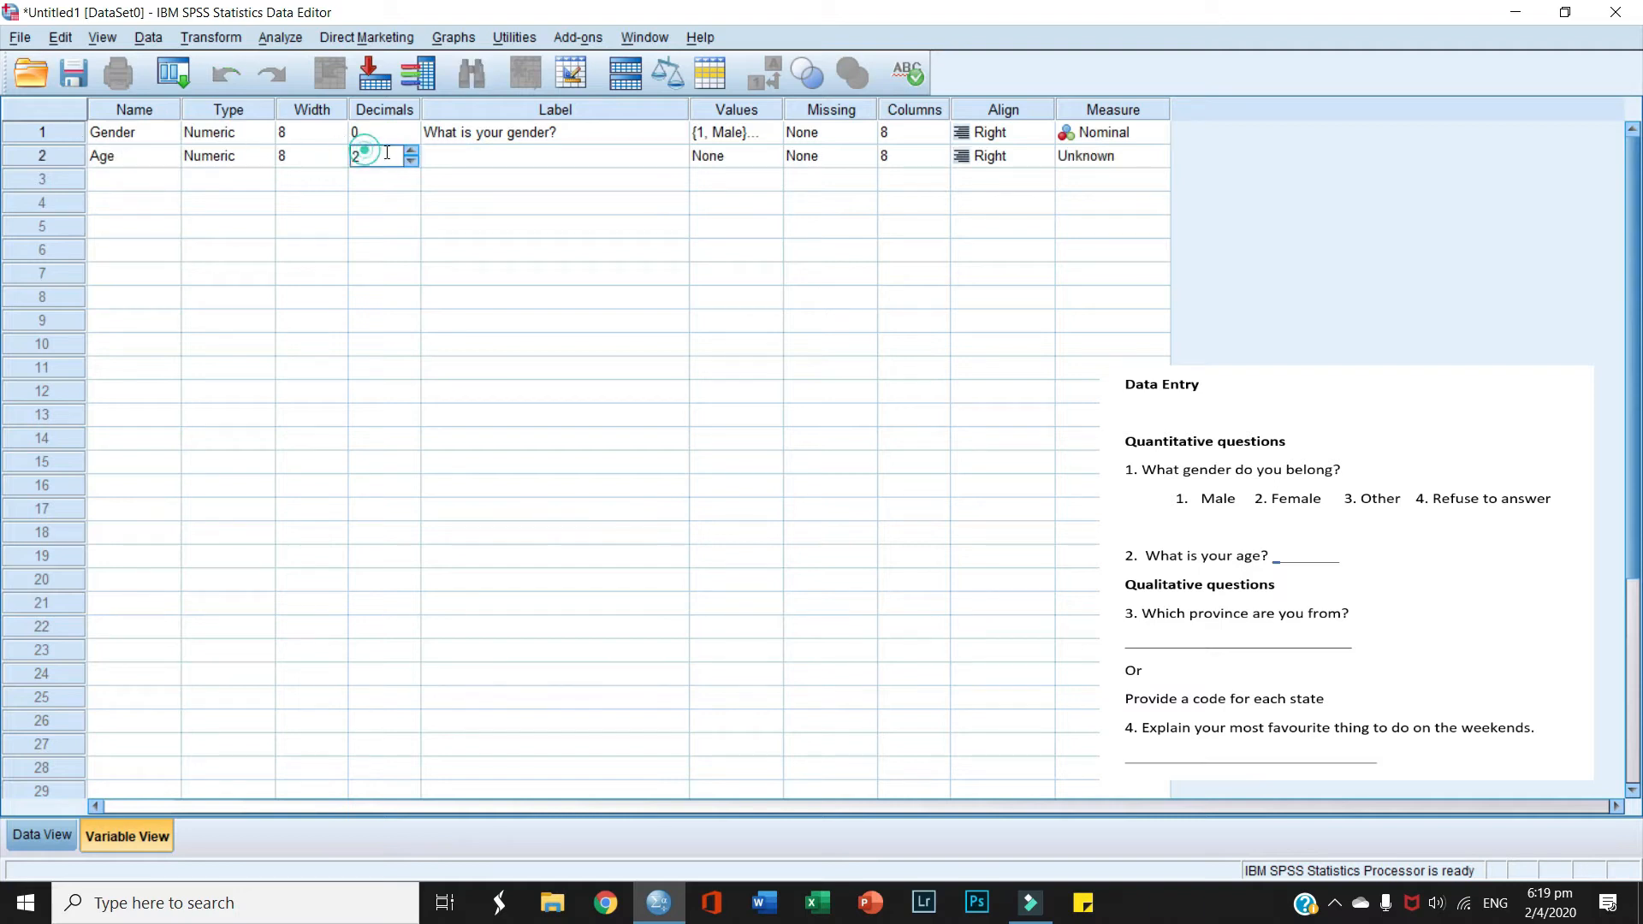
pyautogui.click(411, 161)
pyautogui.click(411, 161)
pyautogui.click(475, 154)
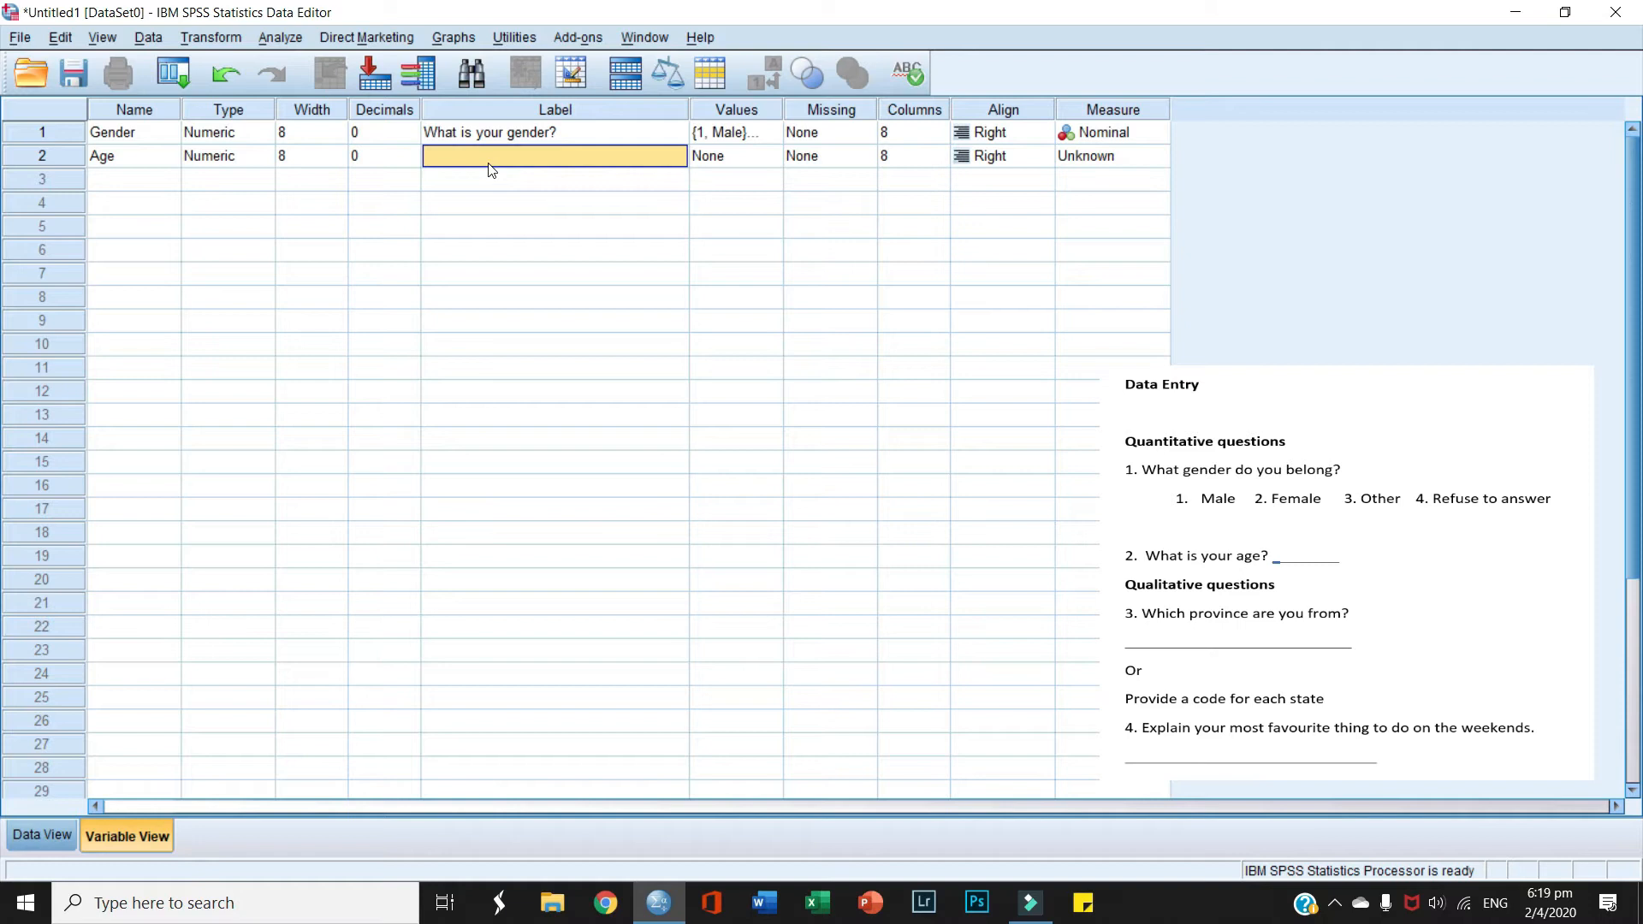
pyautogui.write('What is your age?')
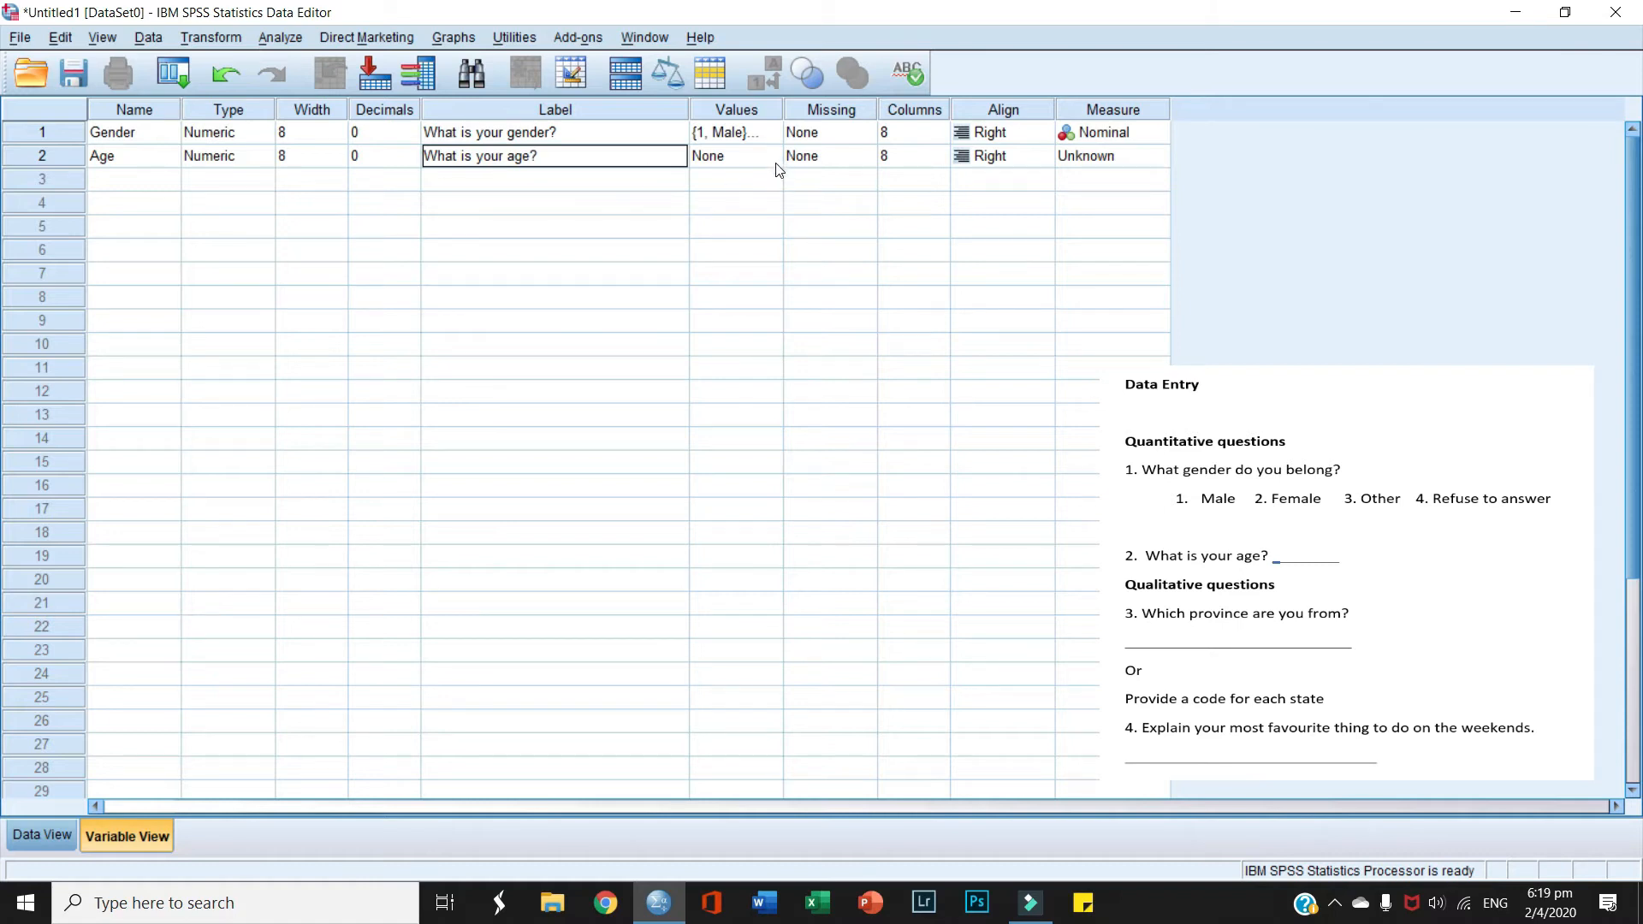
pyautogui.click(1153, 155)
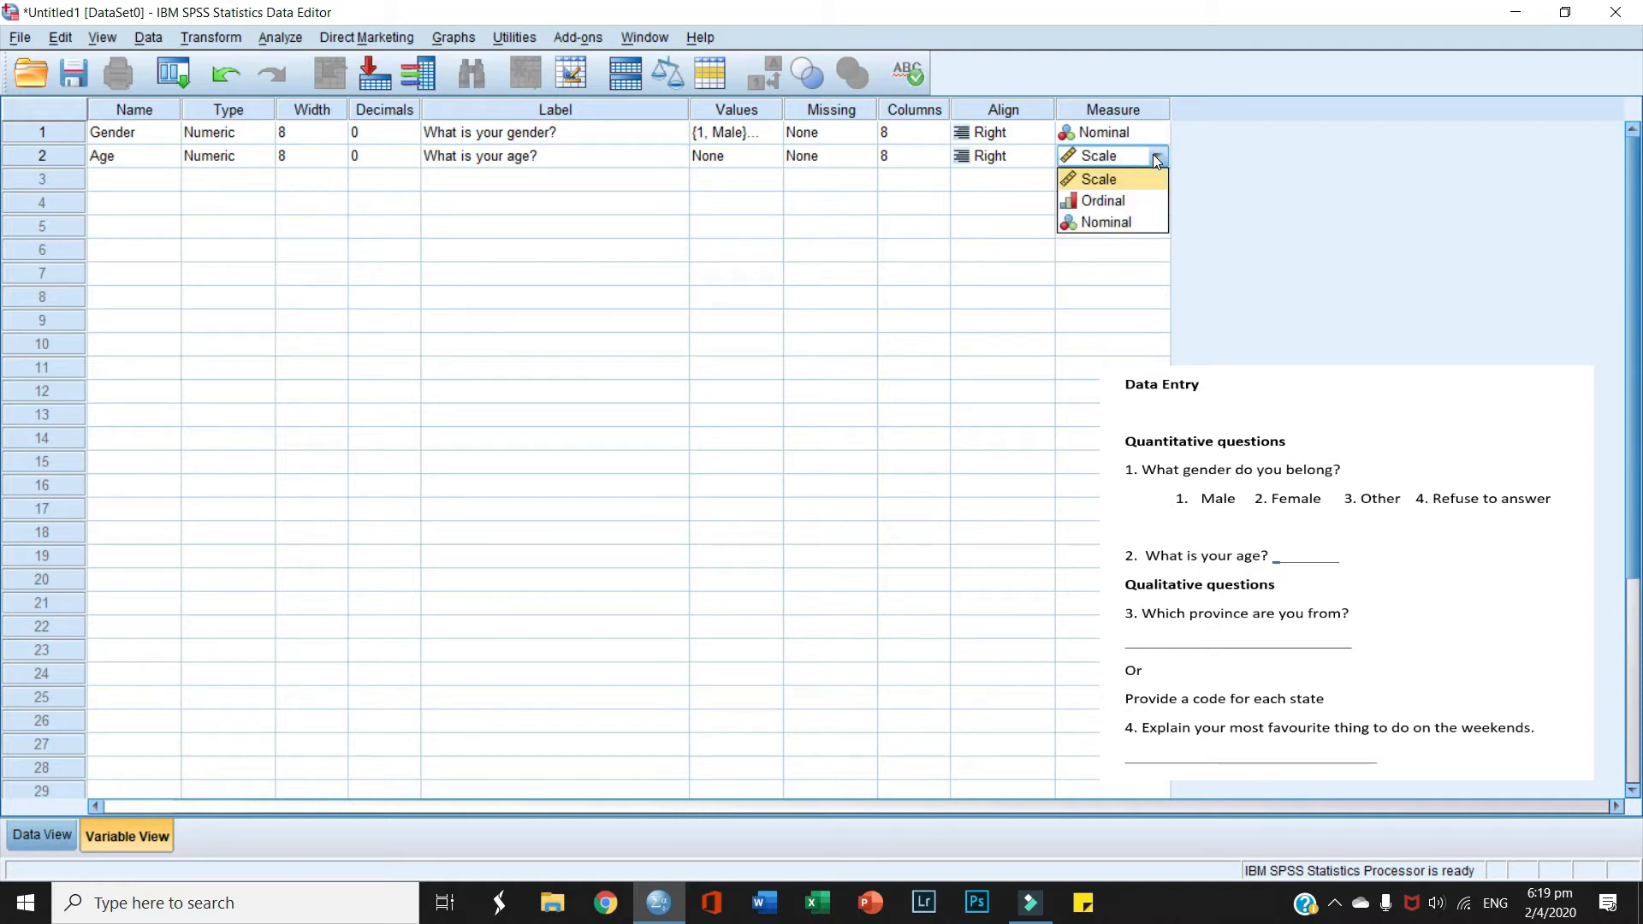
pyautogui.click(1120, 177)
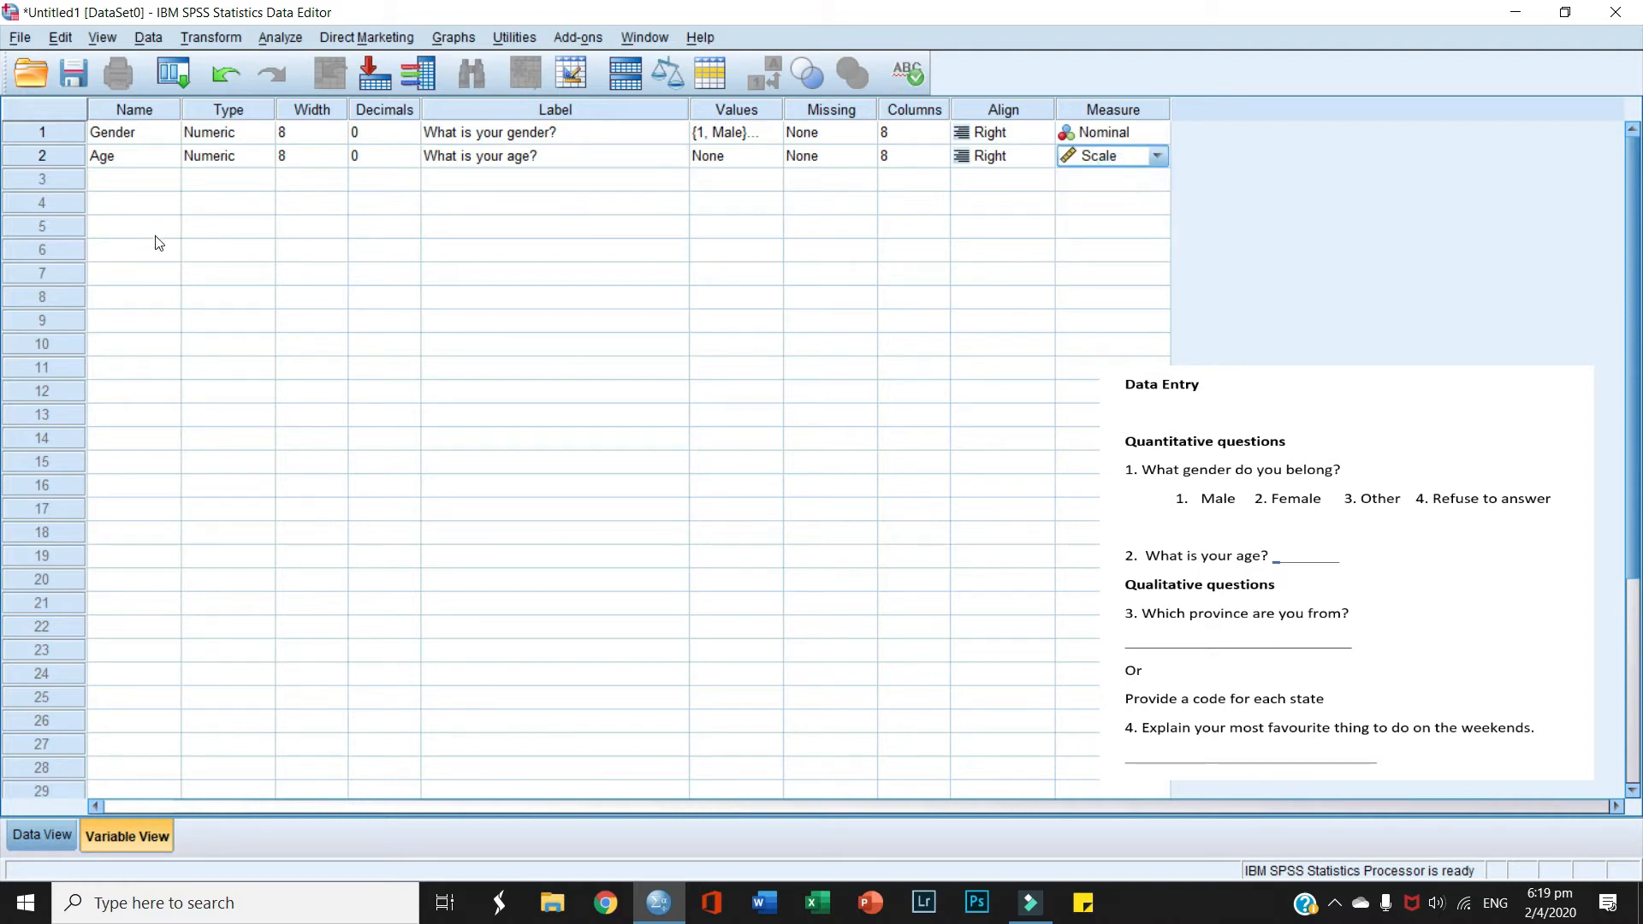
pyautogui.click(145, 183)
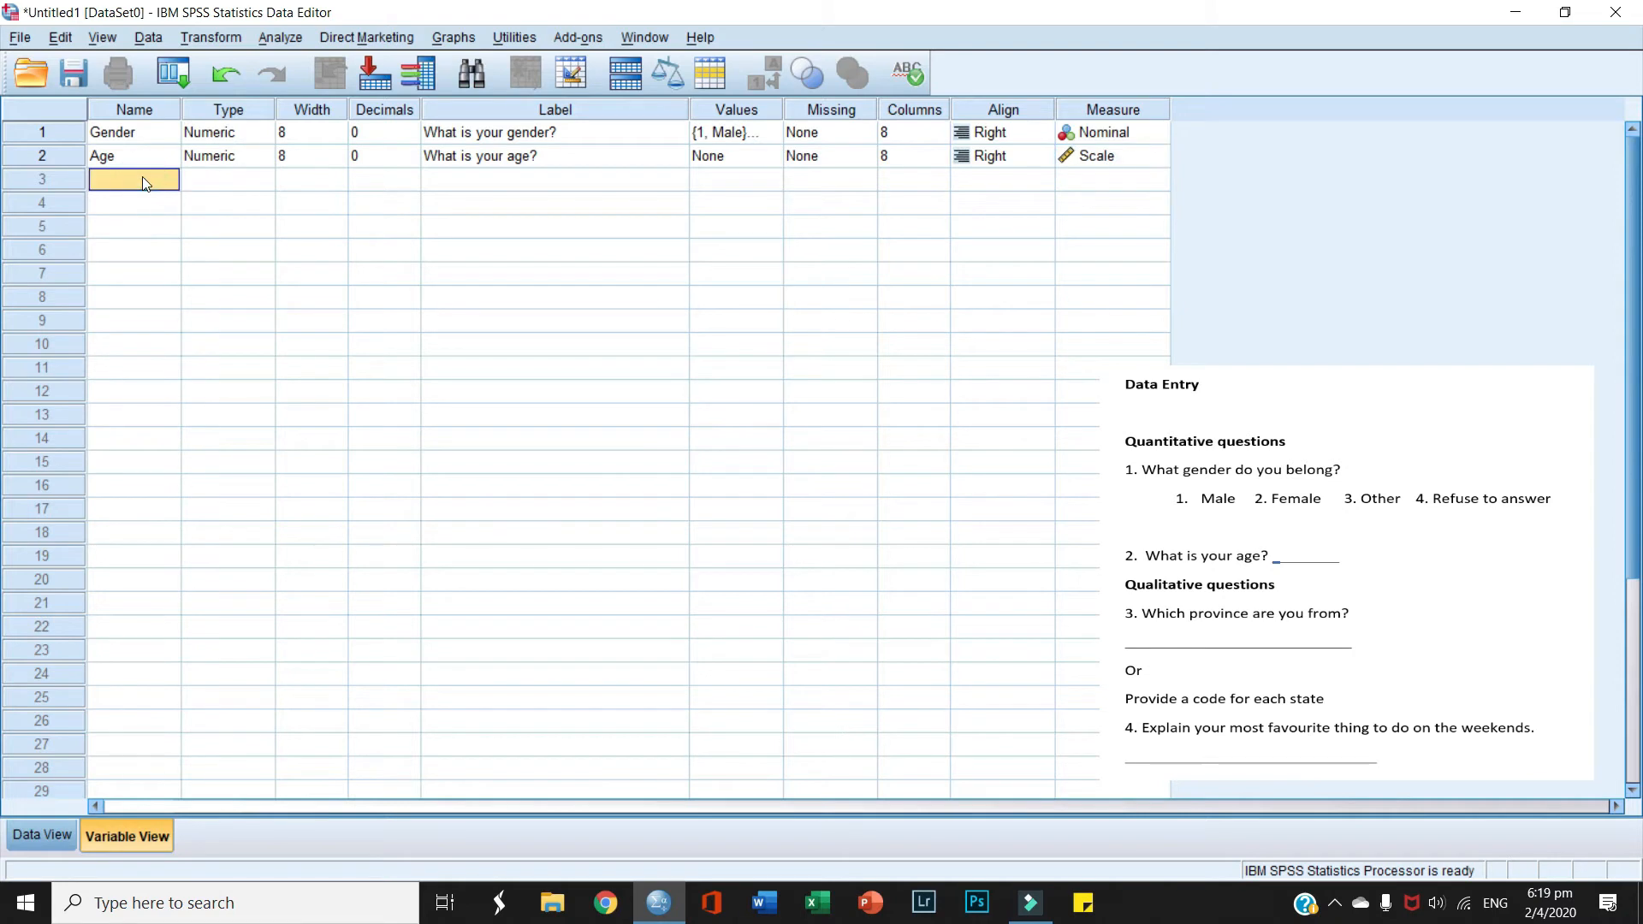
# Step: Name row 3 Province with 0 decimals and a width of 30
pyautogui.write('Provinc')
pyautogui.click(464, 182)
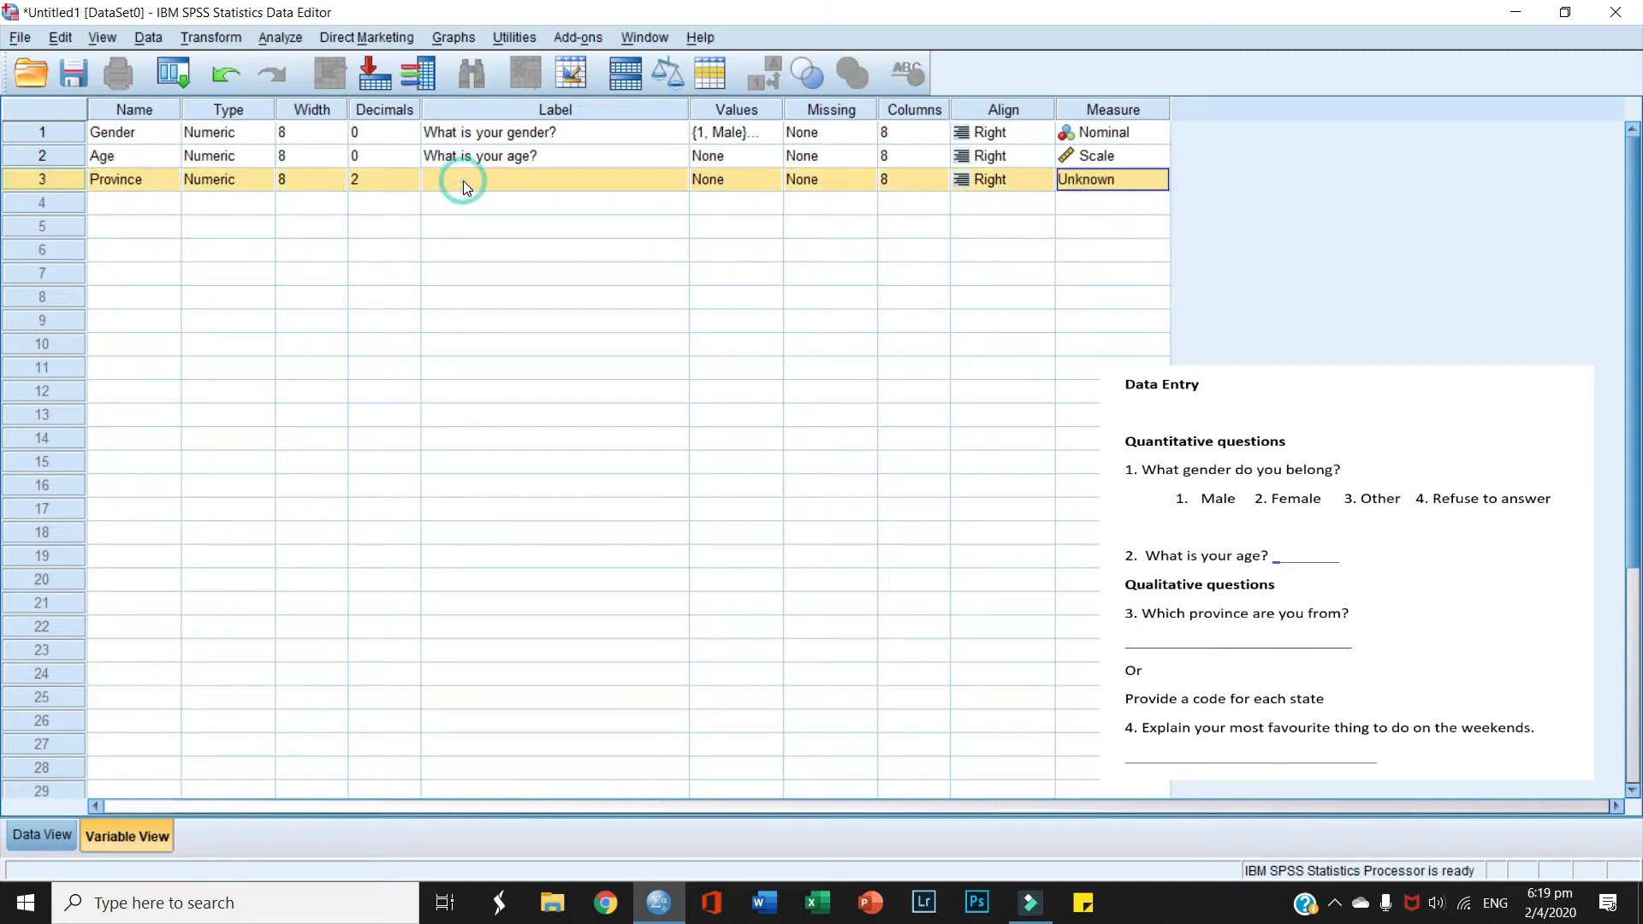
pyautogui.click(413, 200)
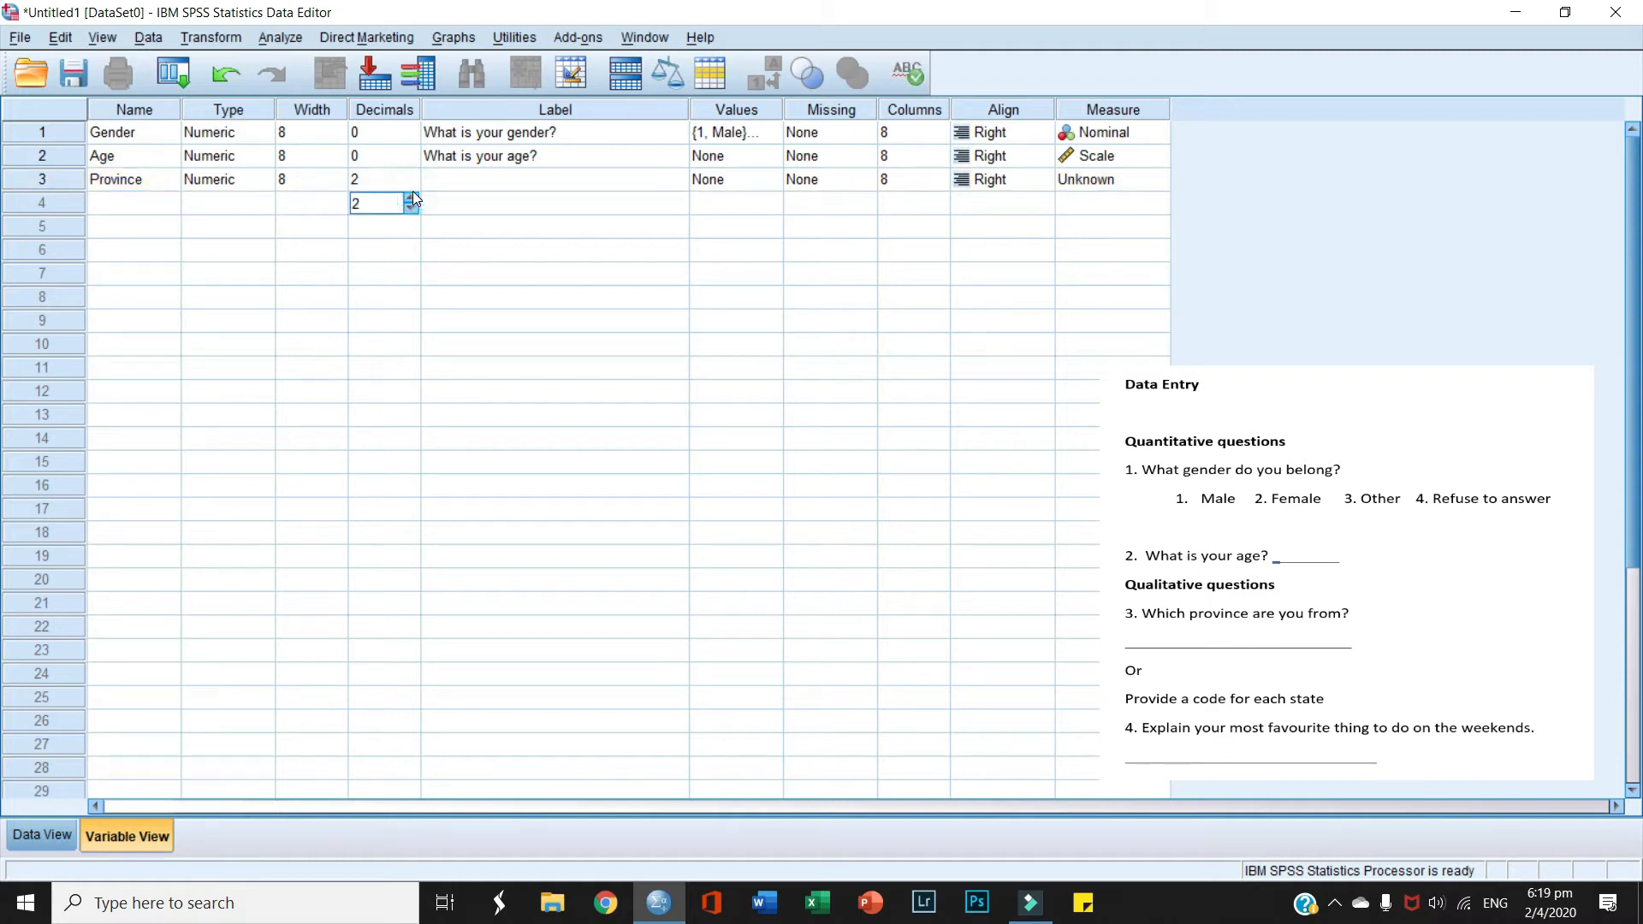
pyautogui.click(416, 211)
pyautogui.click(492, 179)
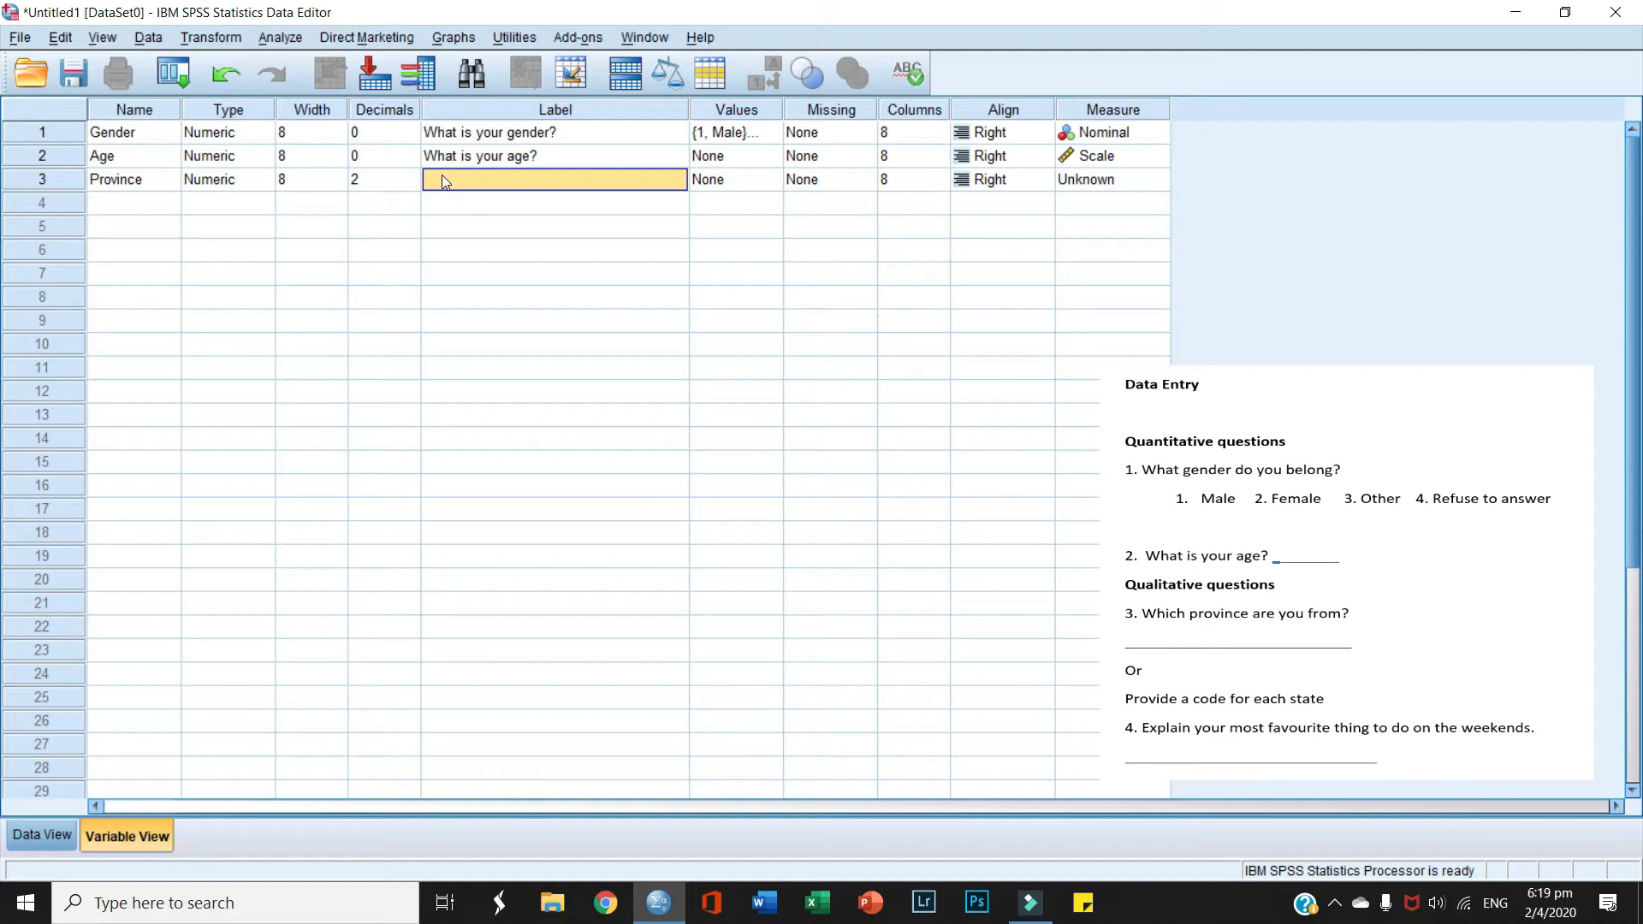
pyautogui.click(411, 189)
pyautogui.click(411, 187)
pyautogui.click(411, 188)
pyautogui.click(321, 184)
pyautogui.click(336, 174)
pyautogui.click(336, 174)
pyautogui.click(335, 173)
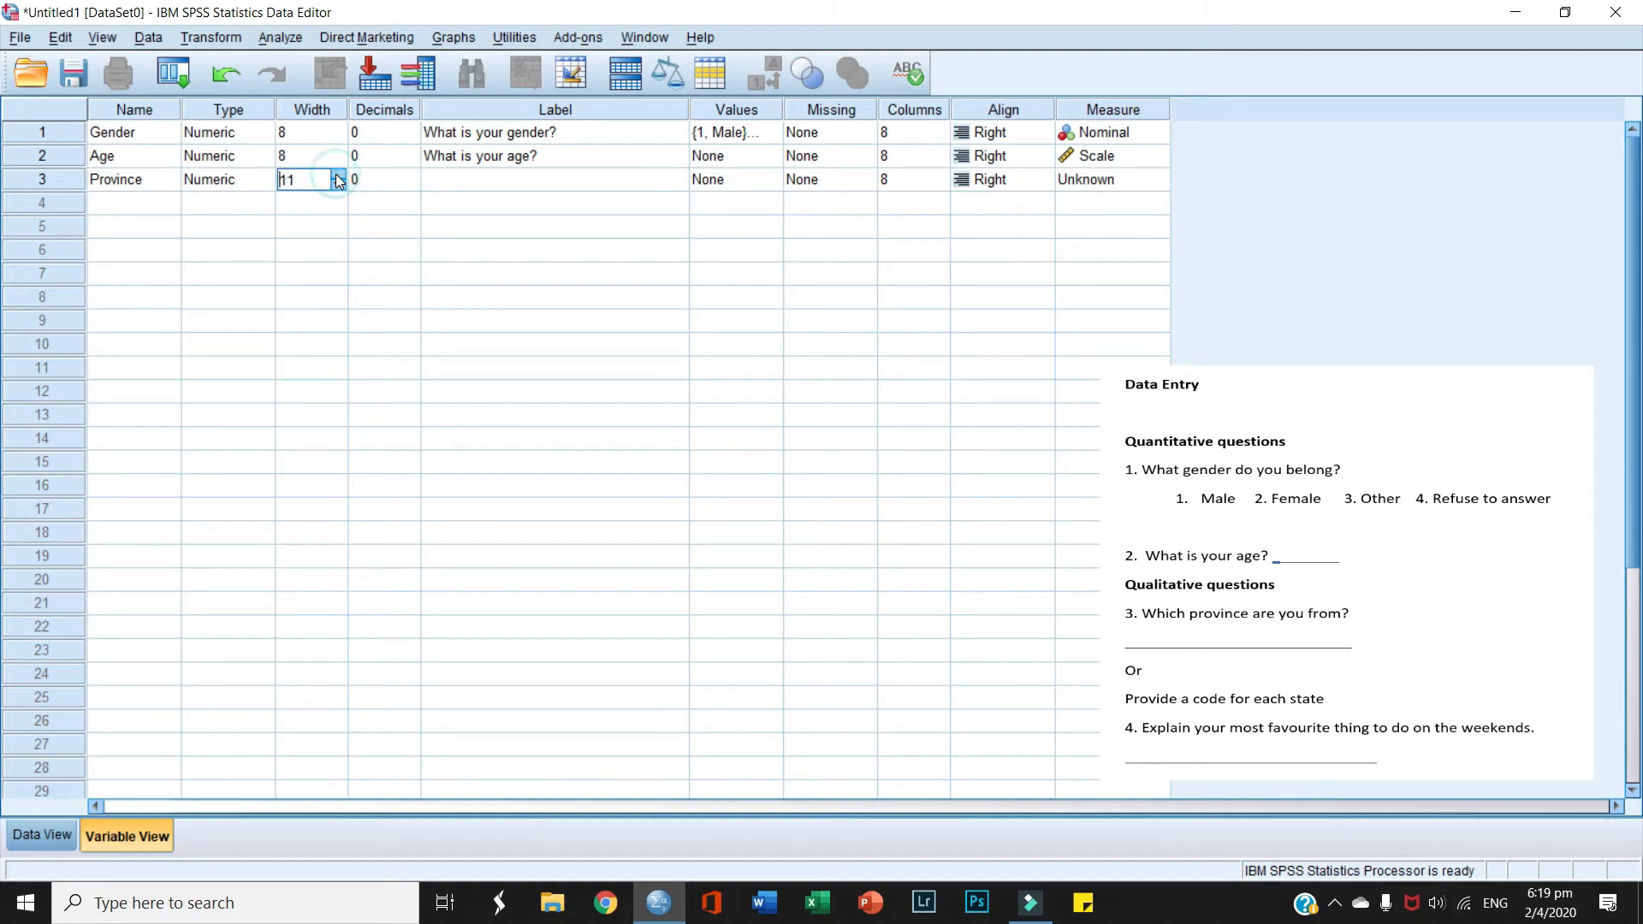
pyautogui.moveTo(335, 173); pyautogui.dragTo(335, 177)
pyautogui.click(445, 180)
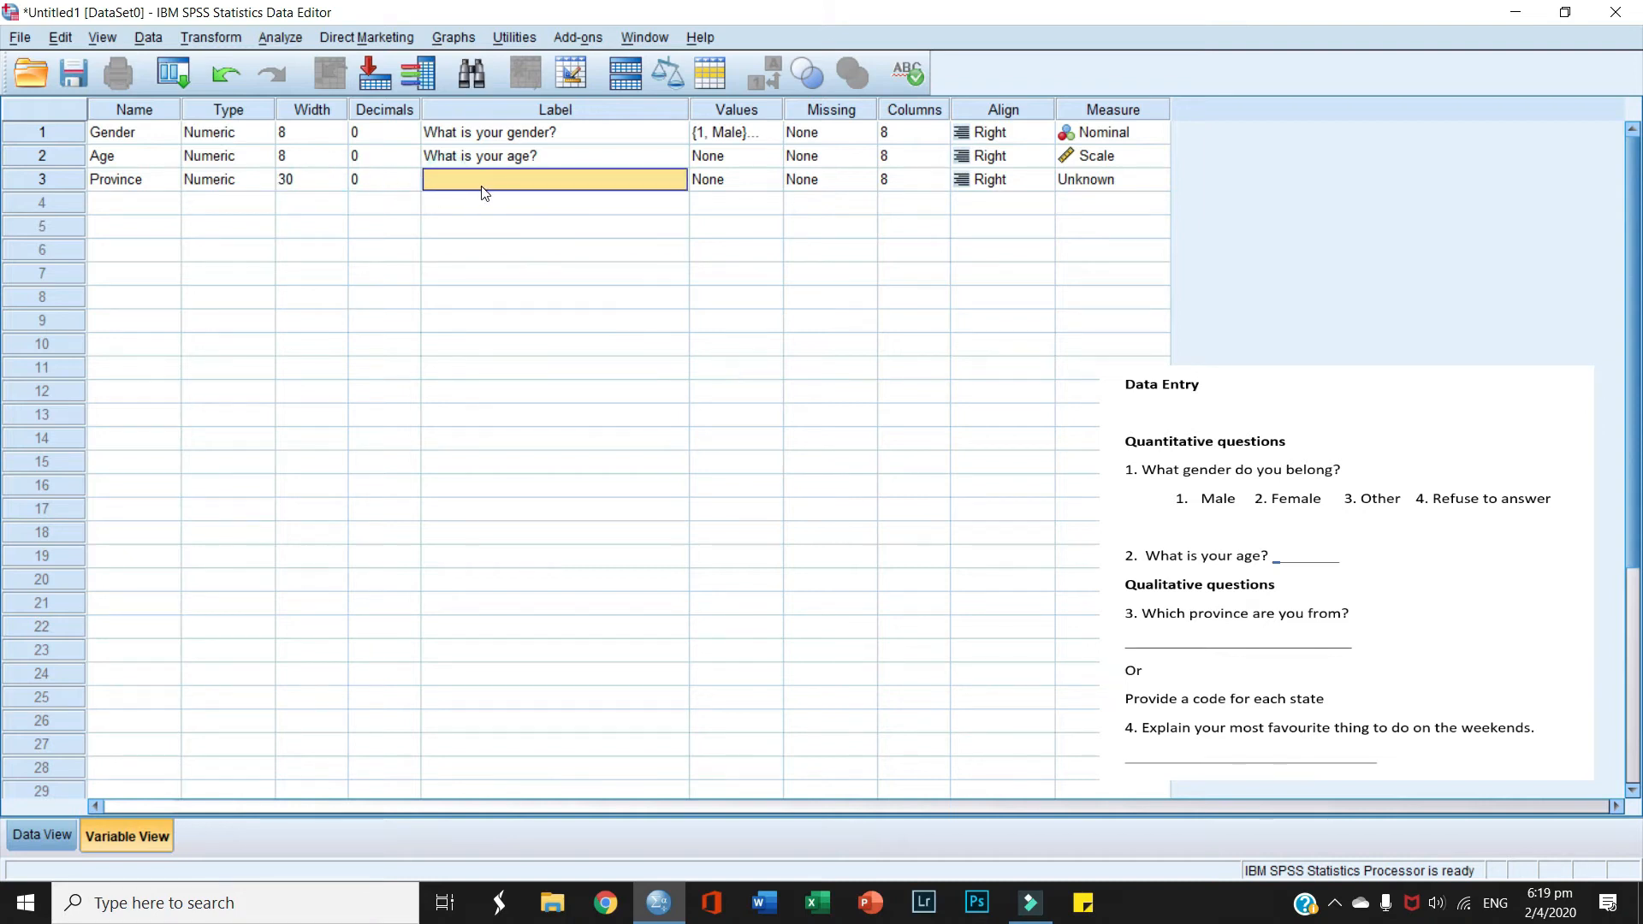
# Step: Label Province 'What province are you from?' and change its type to String
pyautogui.write('What province')
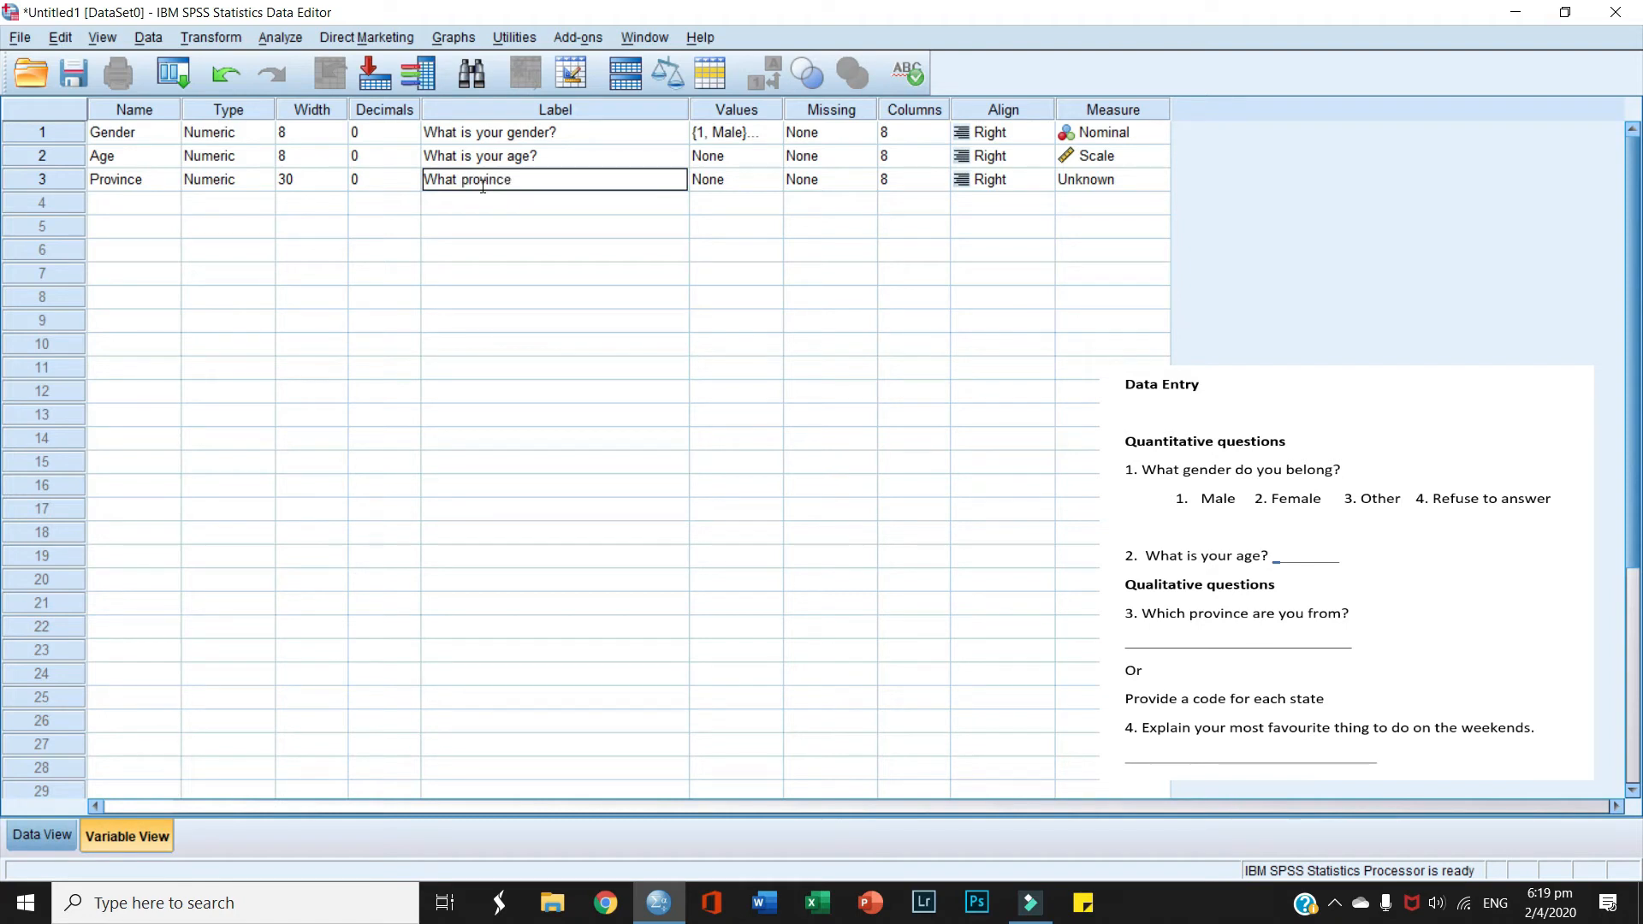
pyautogui.write(' are you fro')
pyautogui.write('m?')
pyautogui.click(270, 180)
pyautogui.click(266, 179)
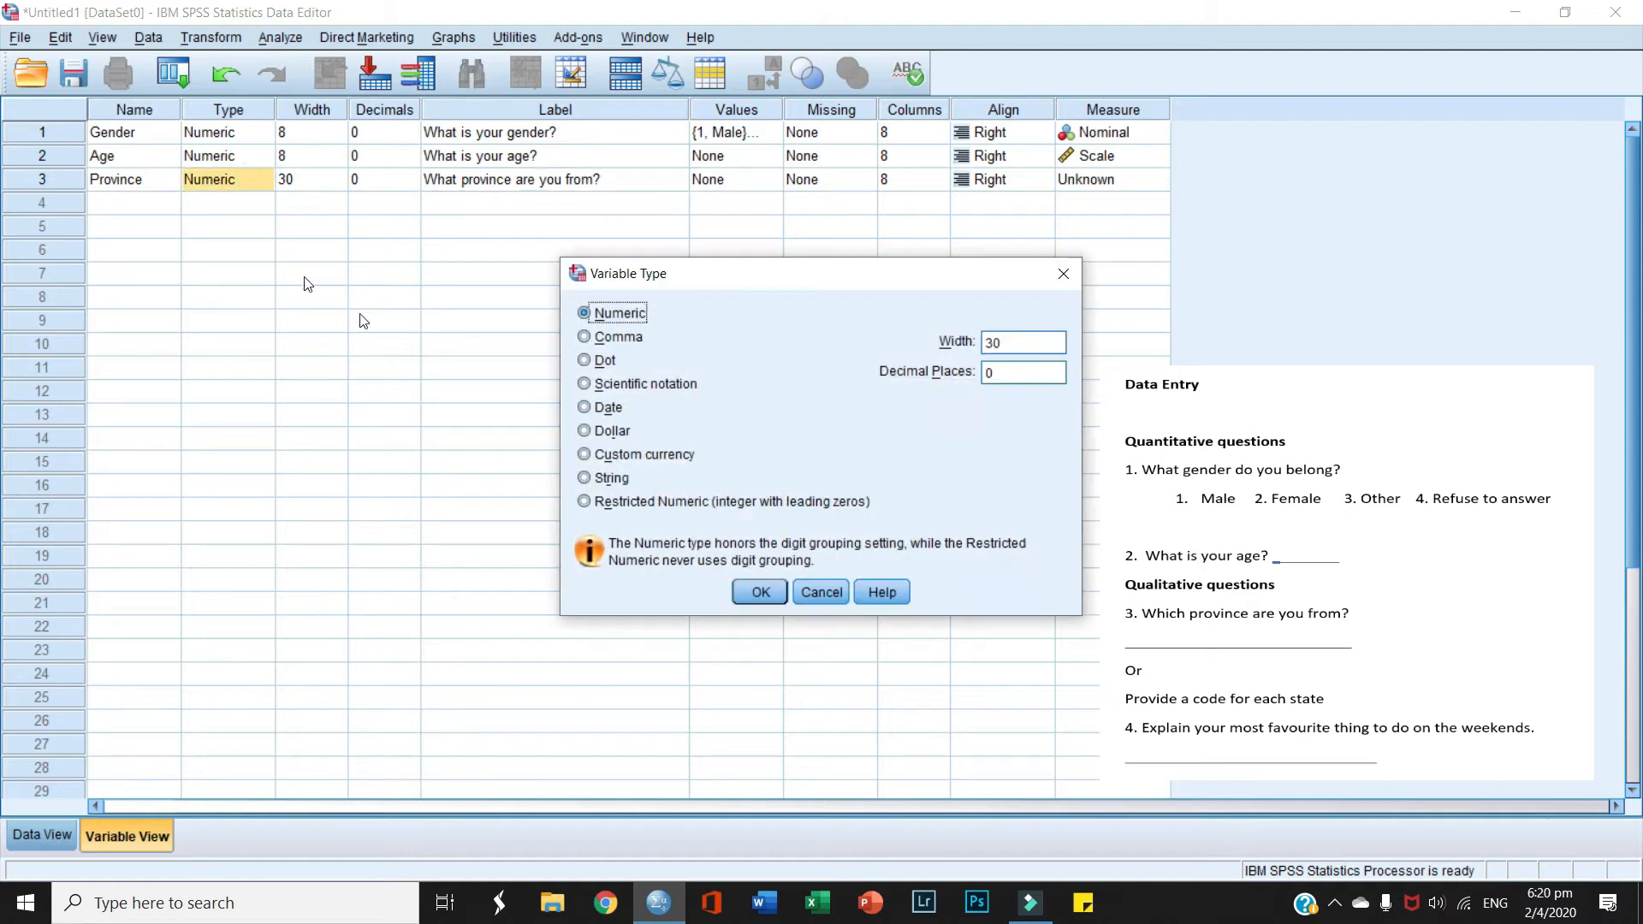
pyautogui.click(585, 478)
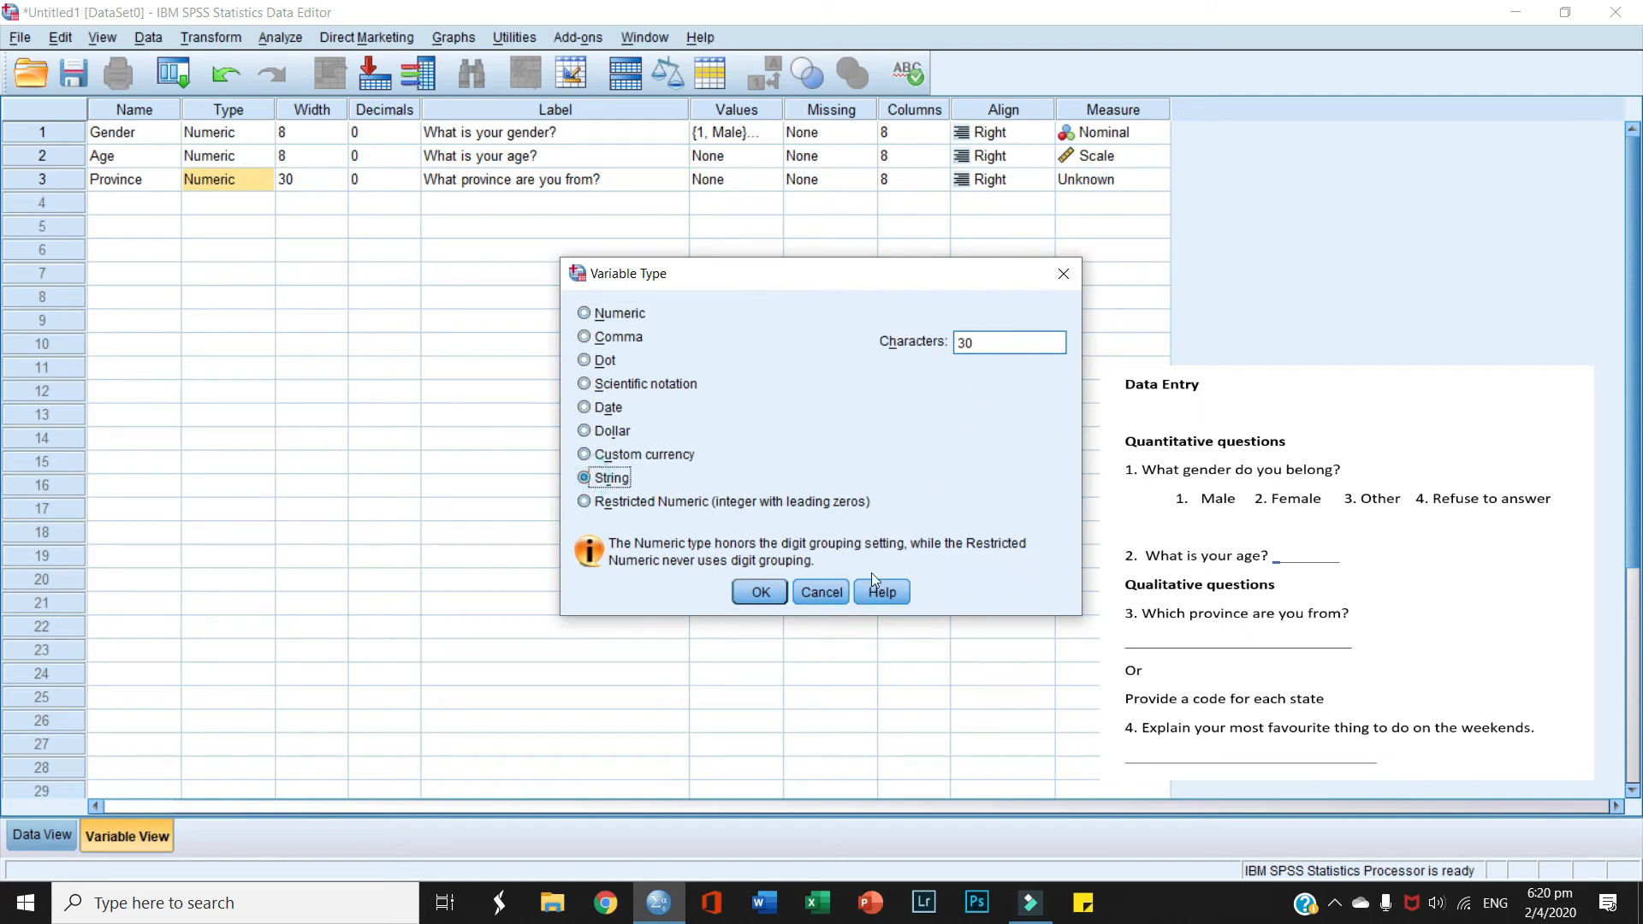
pyautogui.click(758, 593)
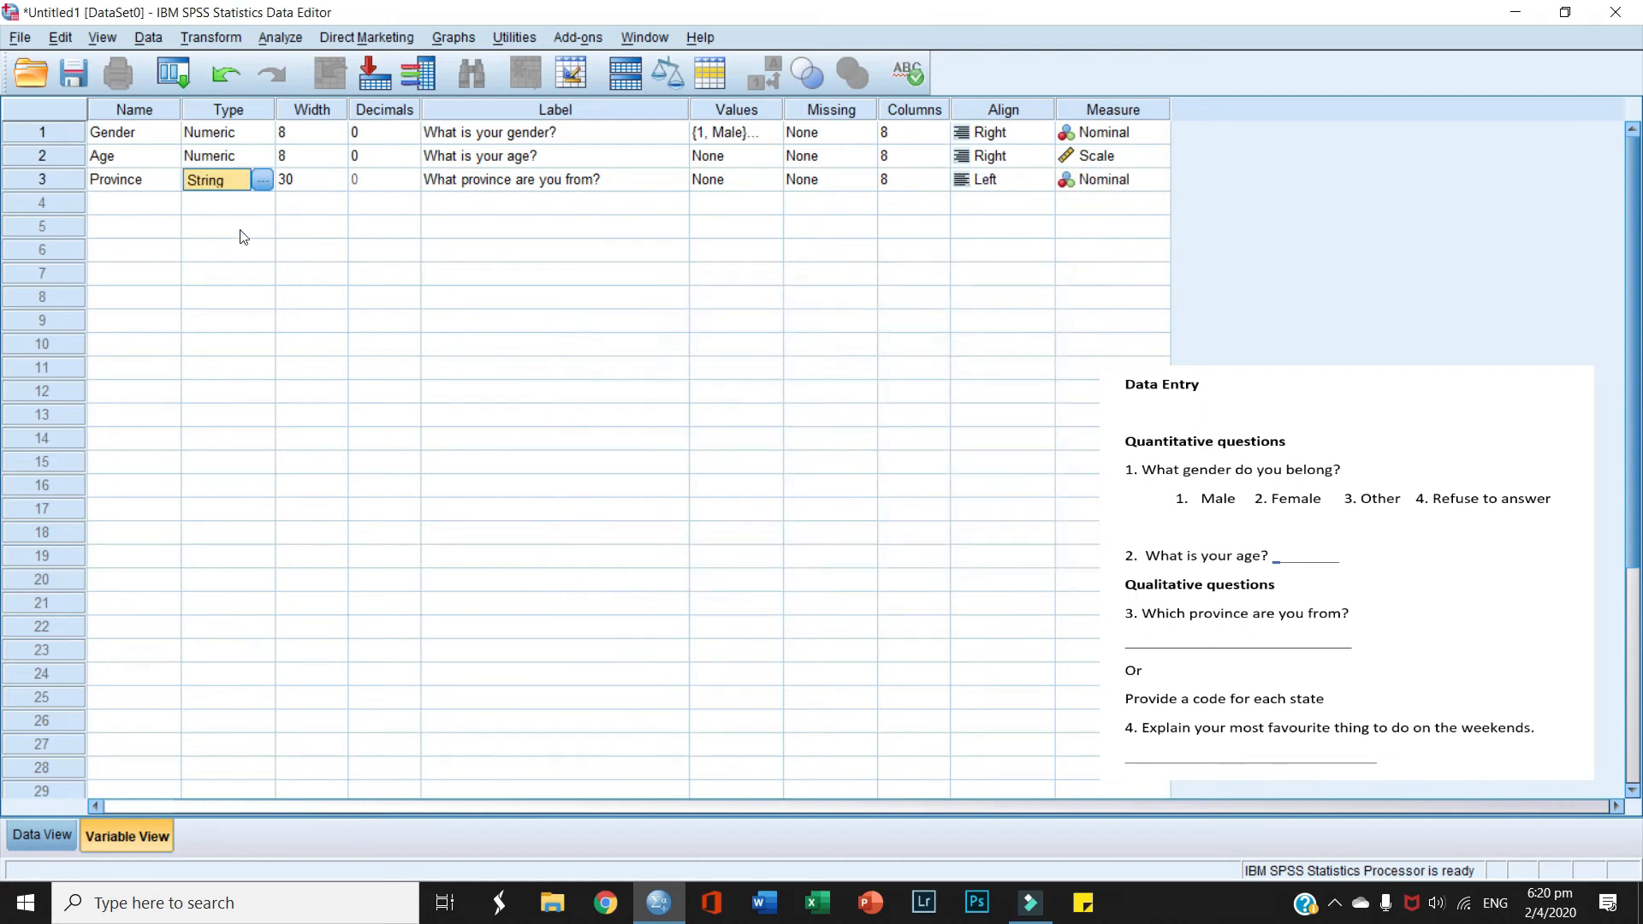
pyautogui.click(133, 204)
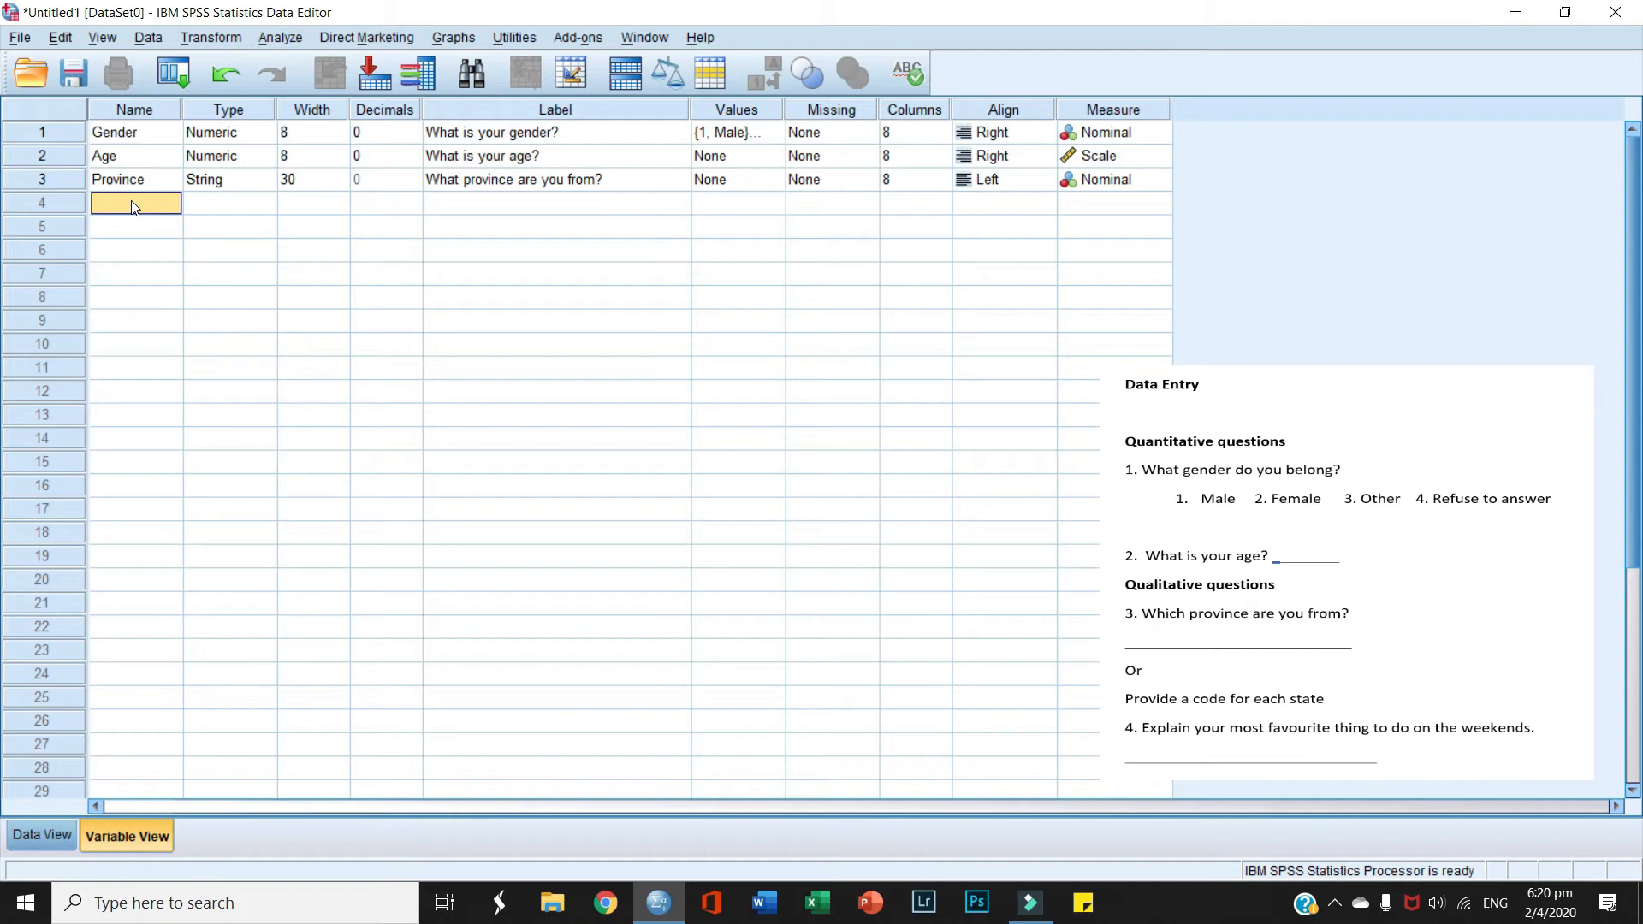
# Step: Name row 4 Q4 and make it a String of 200 characters
pyautogui.write('Q4')
pyautogui.click(471, 203)
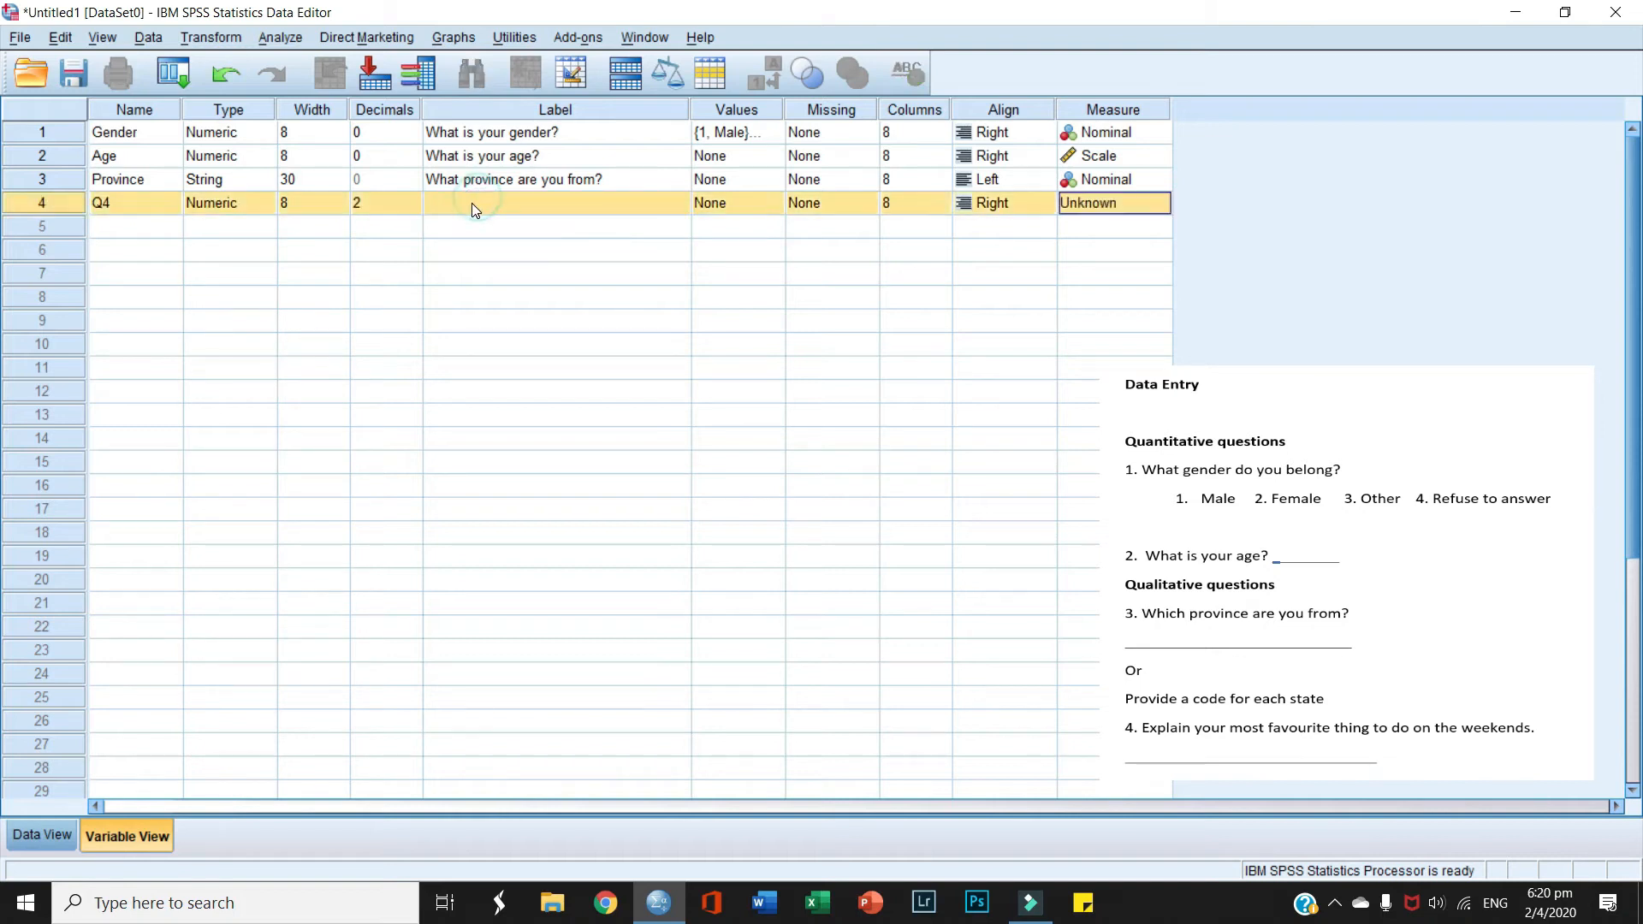
pyautogui.click(262, 210)
pyautogui.click(262, 210)
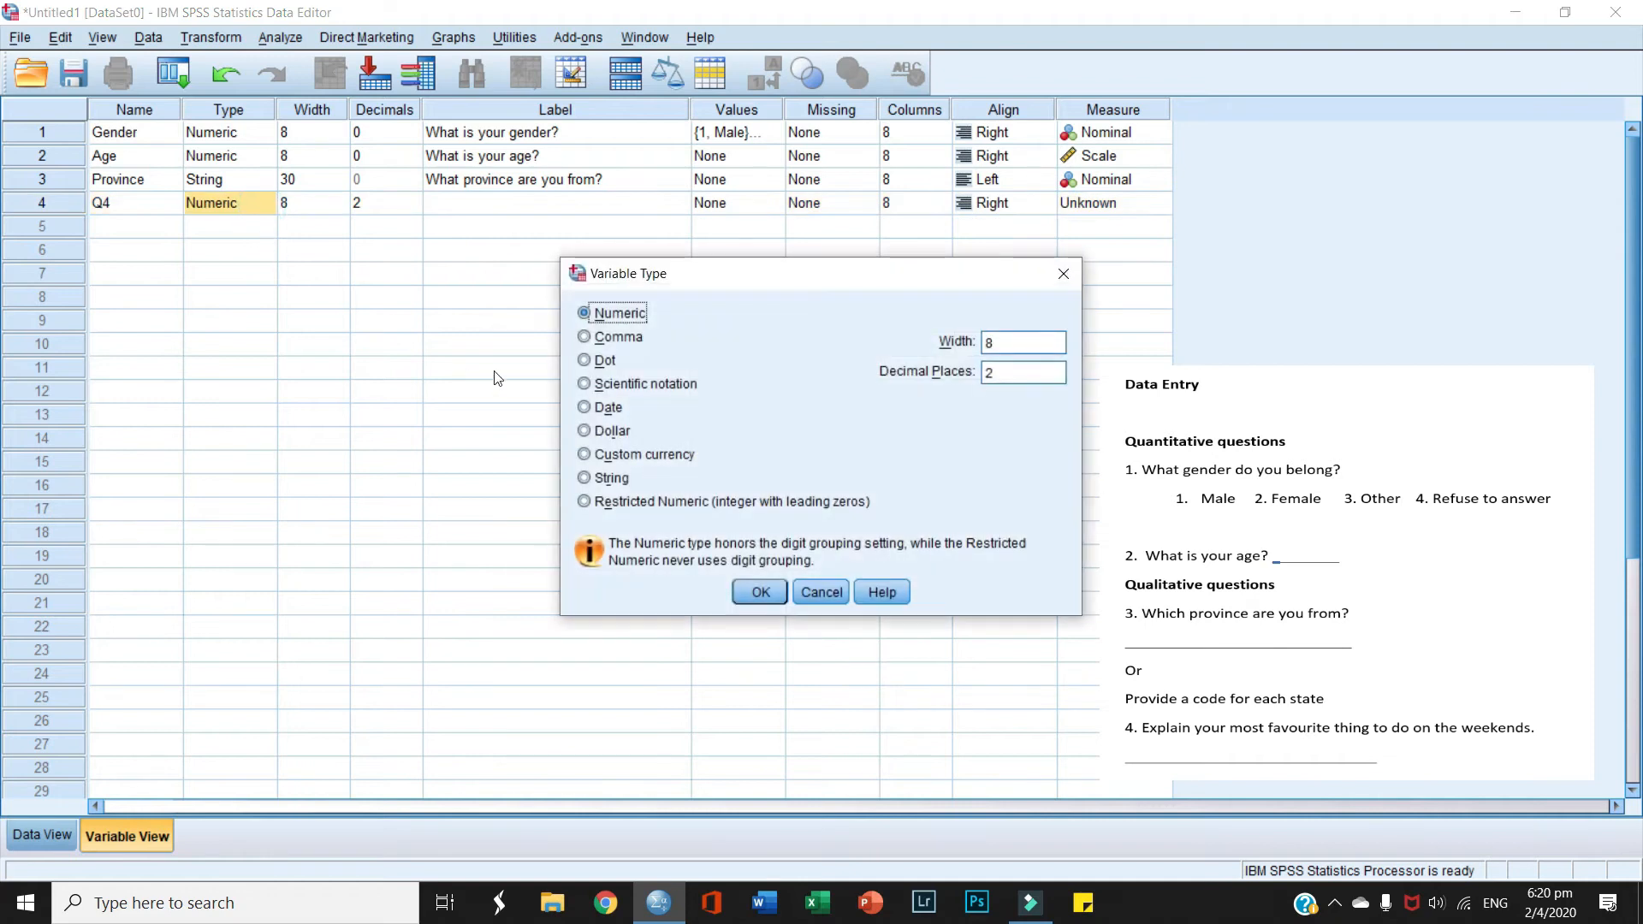
pyautogui.click(585, 478)
pyautogui.moveTo(976, 342); pyautogui.dragTo(927, 351)
pyautogui.write('200')
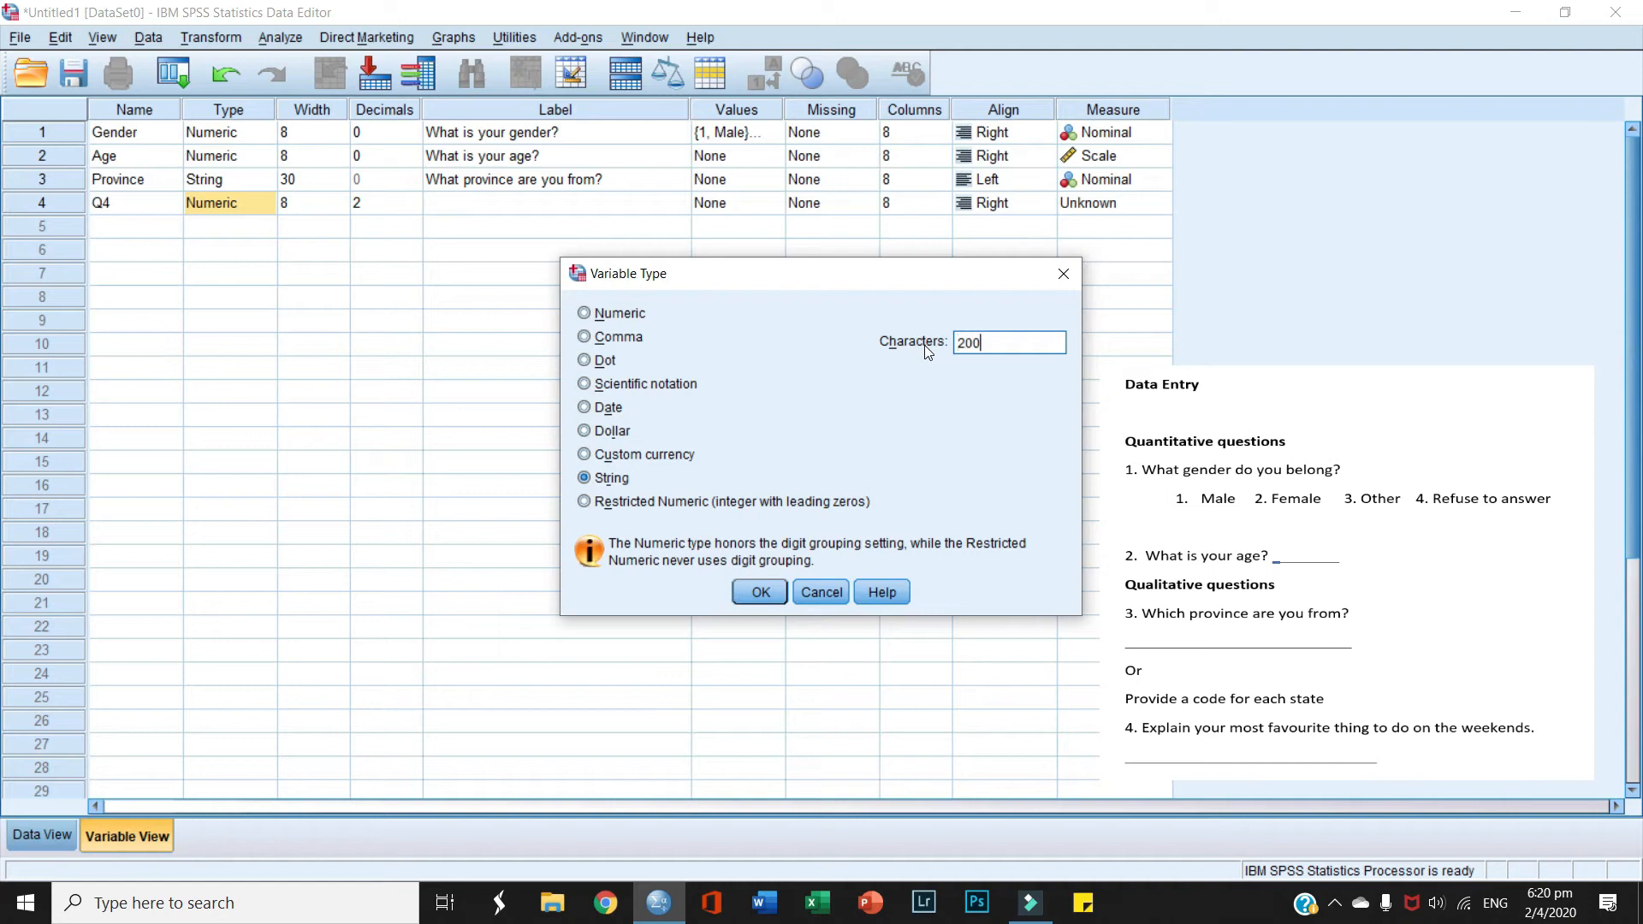
pyautogui.click(761, 591)
# Step: Label Q4 with the question about the favourite thing to do on the weekend
pyautogui.click(474, 205)
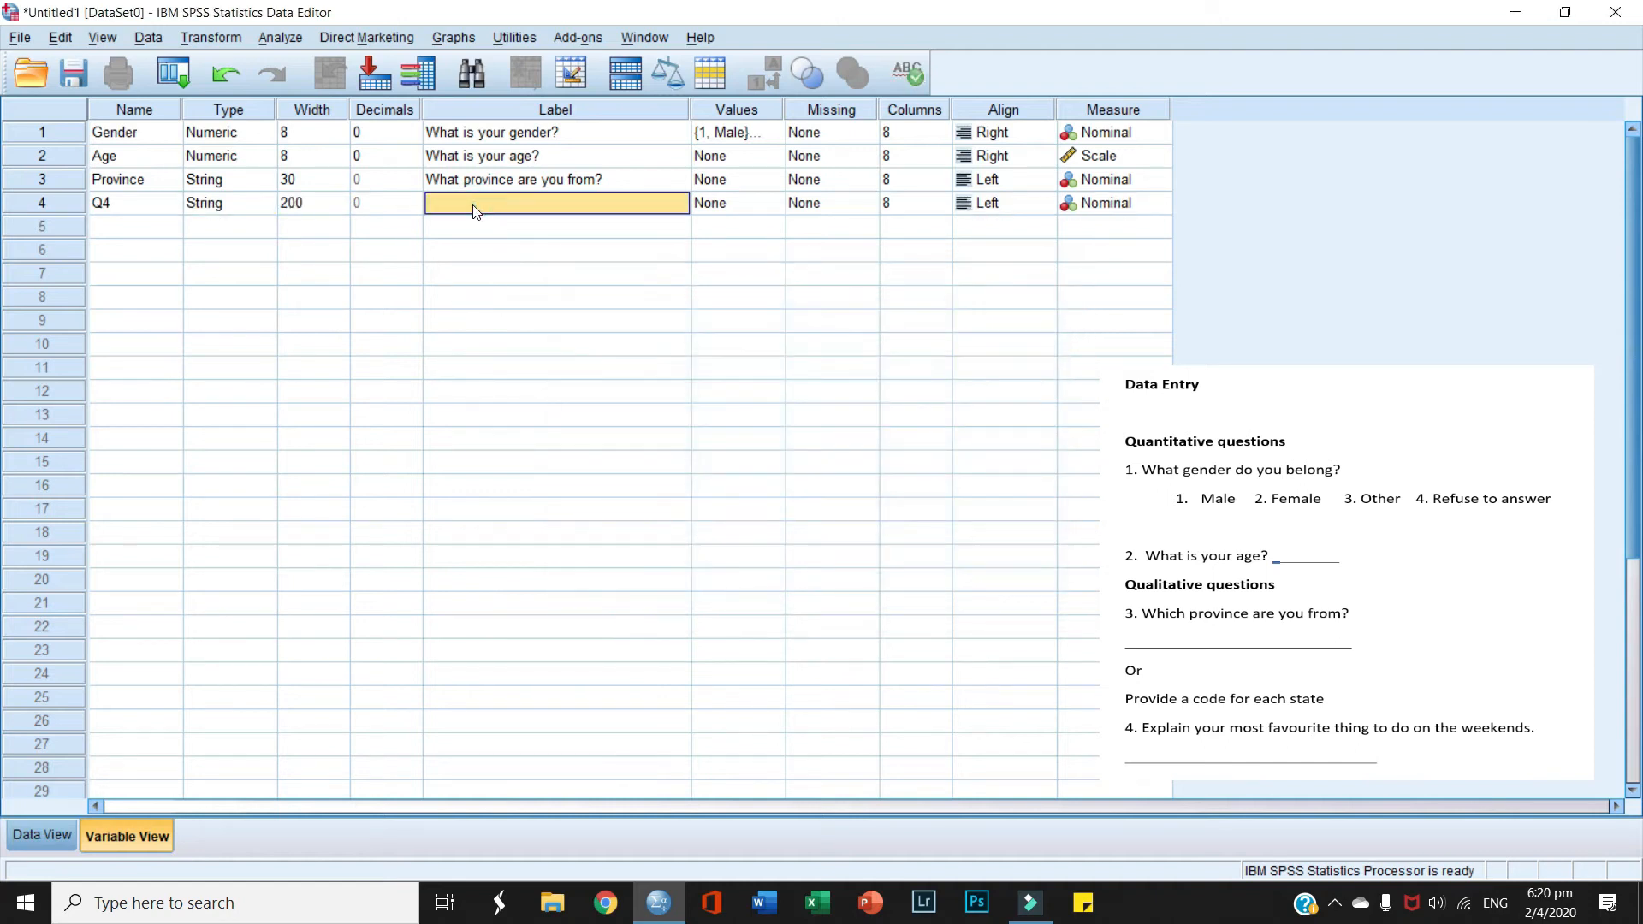
pyautogui.write('Explai')
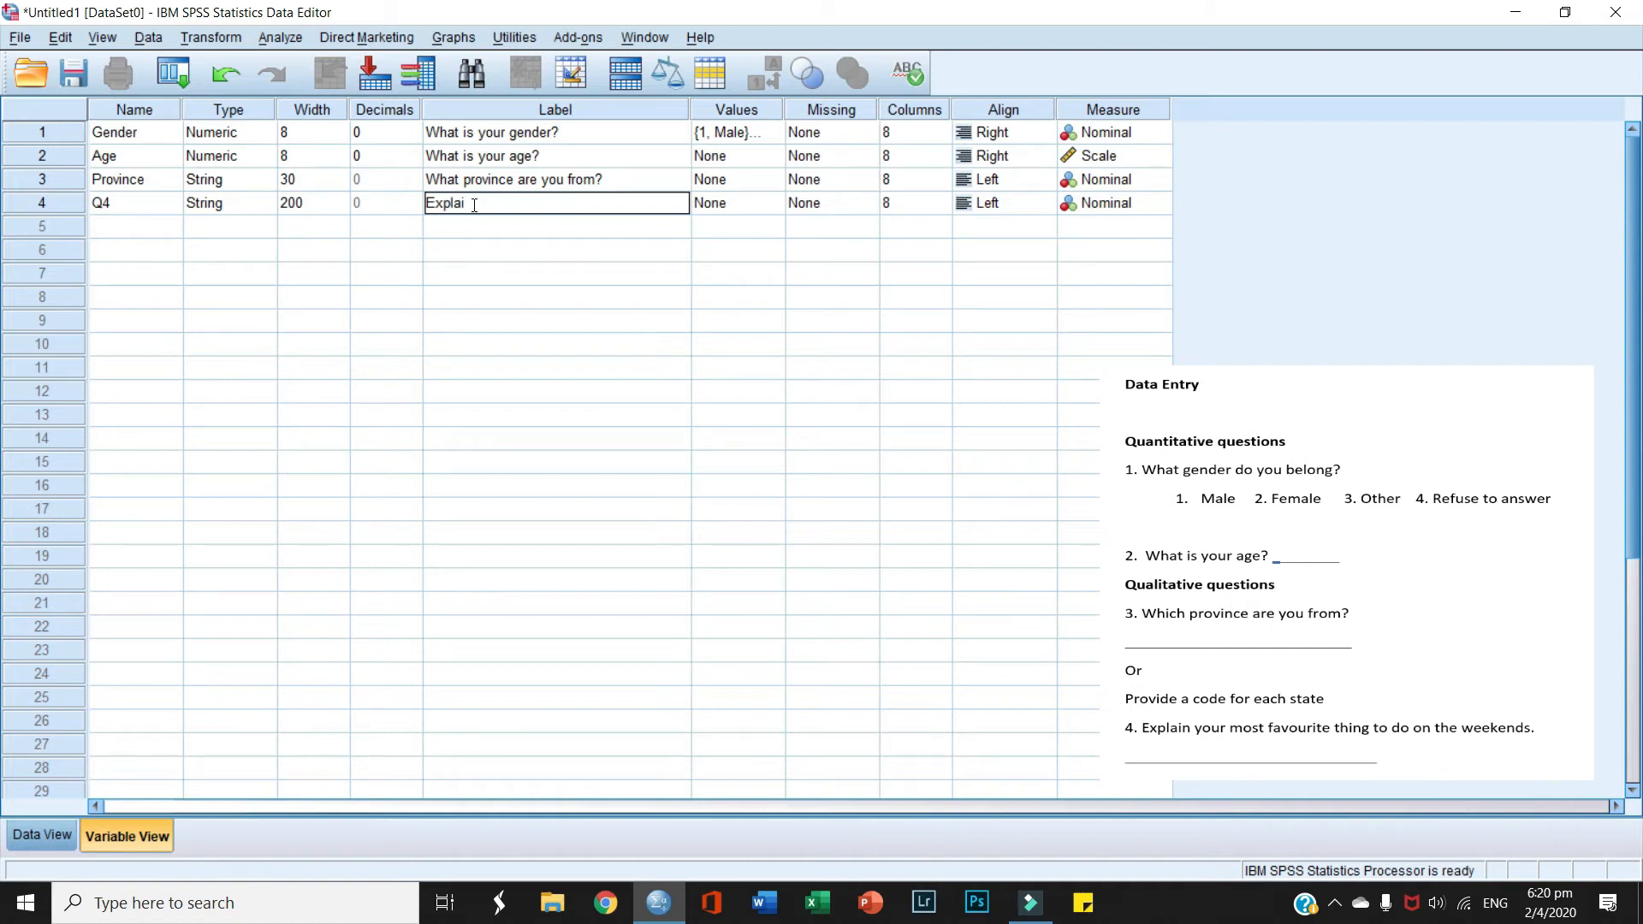
pyautogui.write('n your mo')
pyautogui.press('BackSpace')
pyautogui.press('BackSpace')
pyautogui.write('favourite thing to do on the weekend')
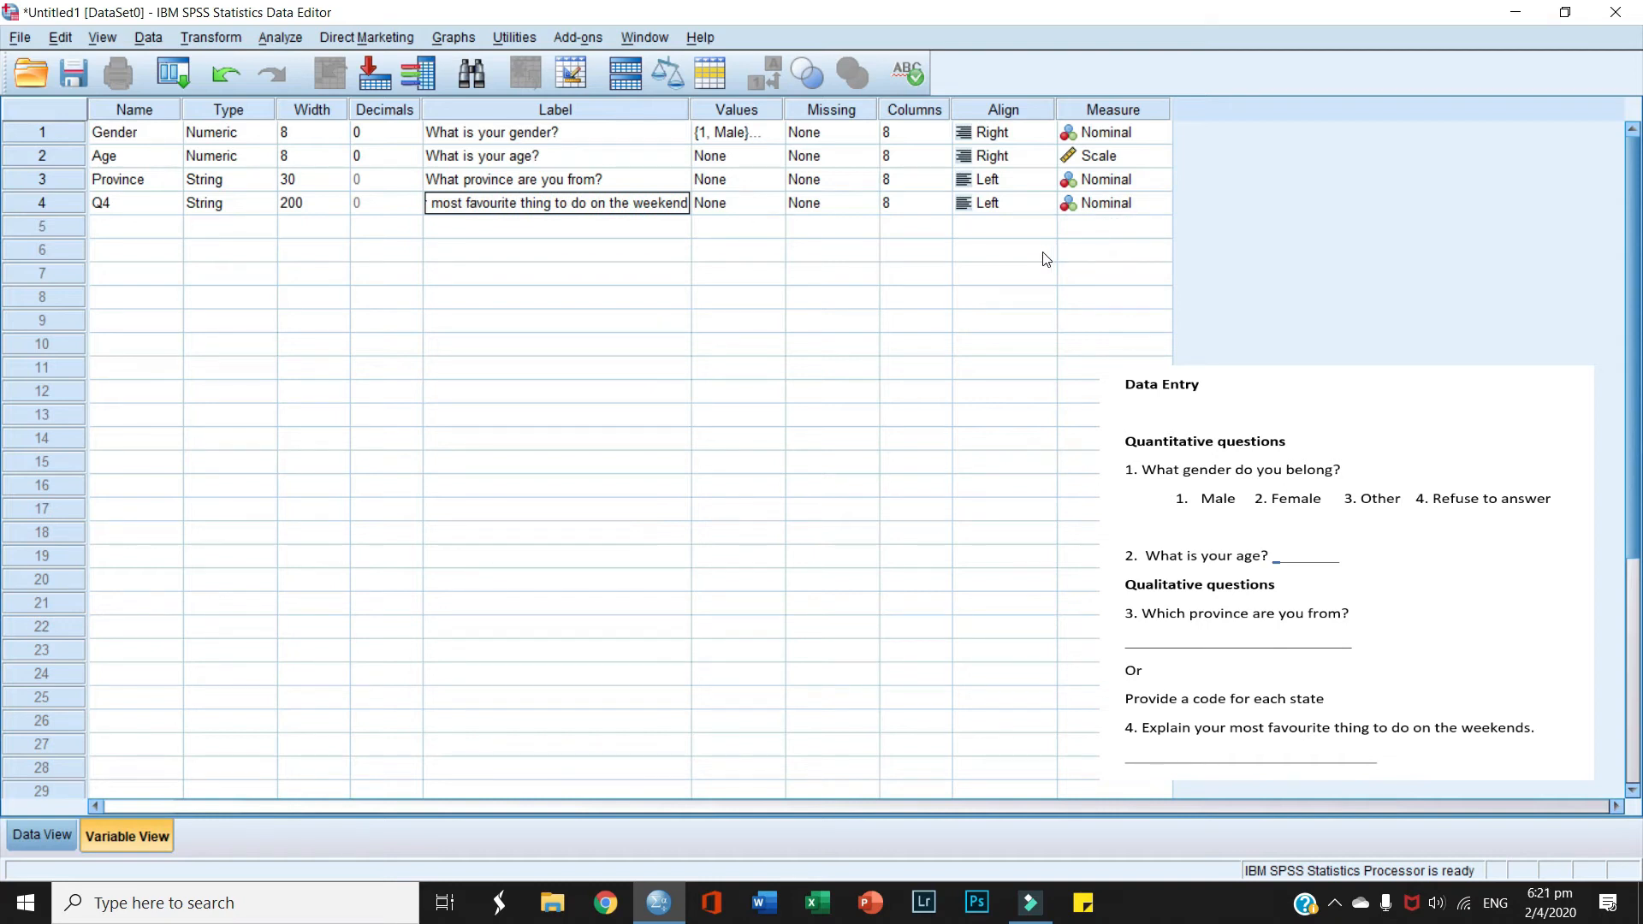
pyautogui.click(698, 247)
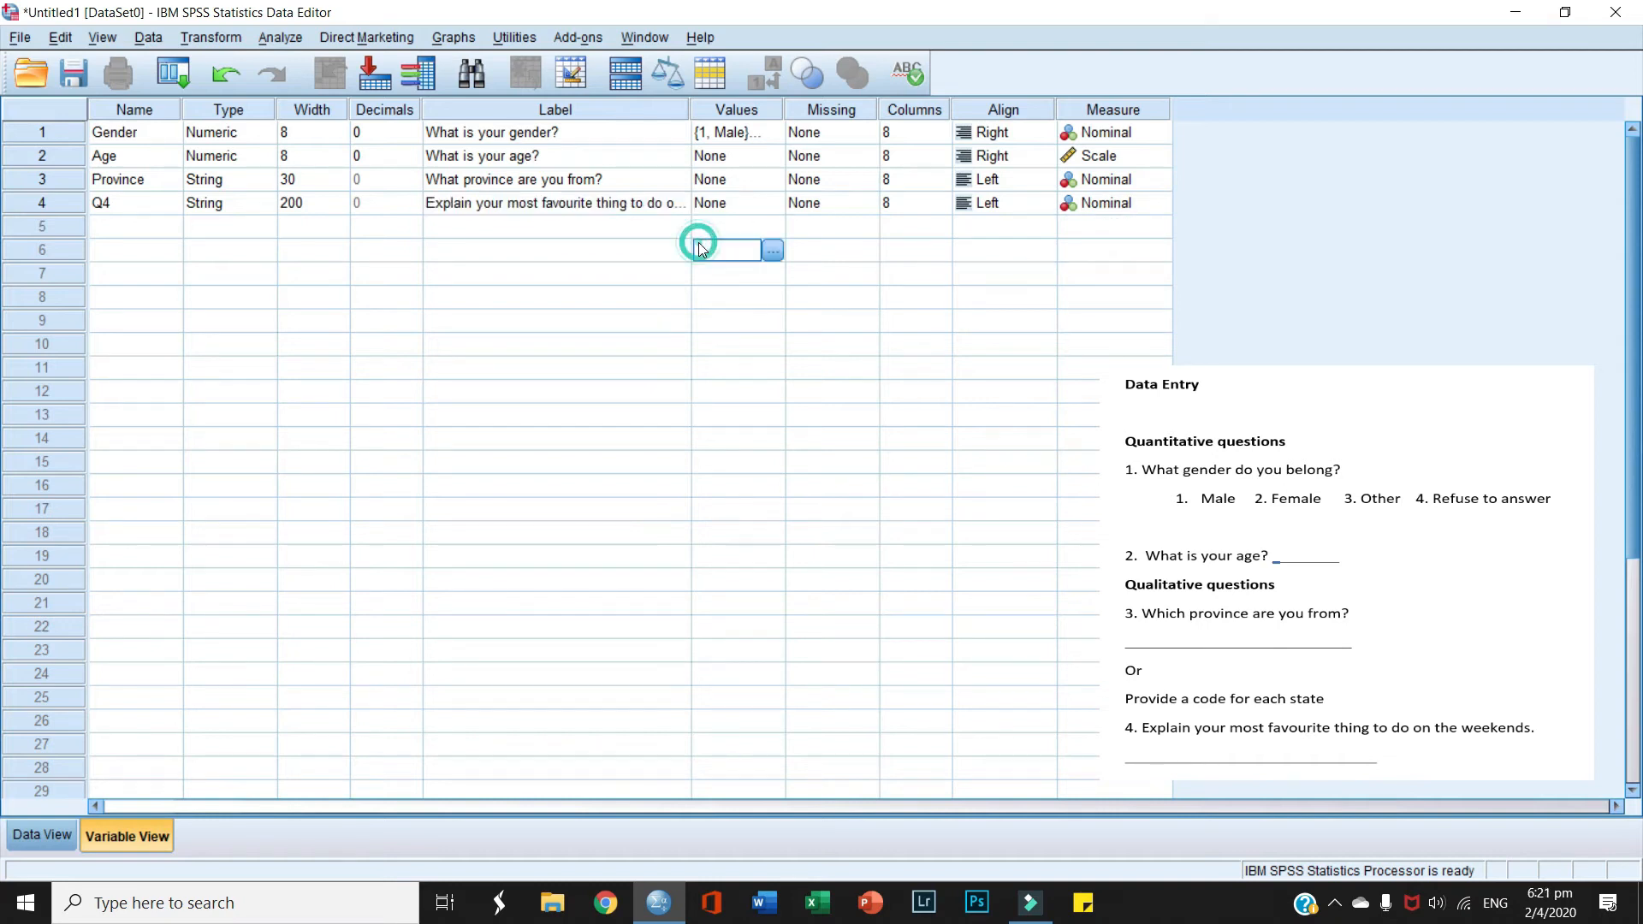
pyautogui.click(413, 228)
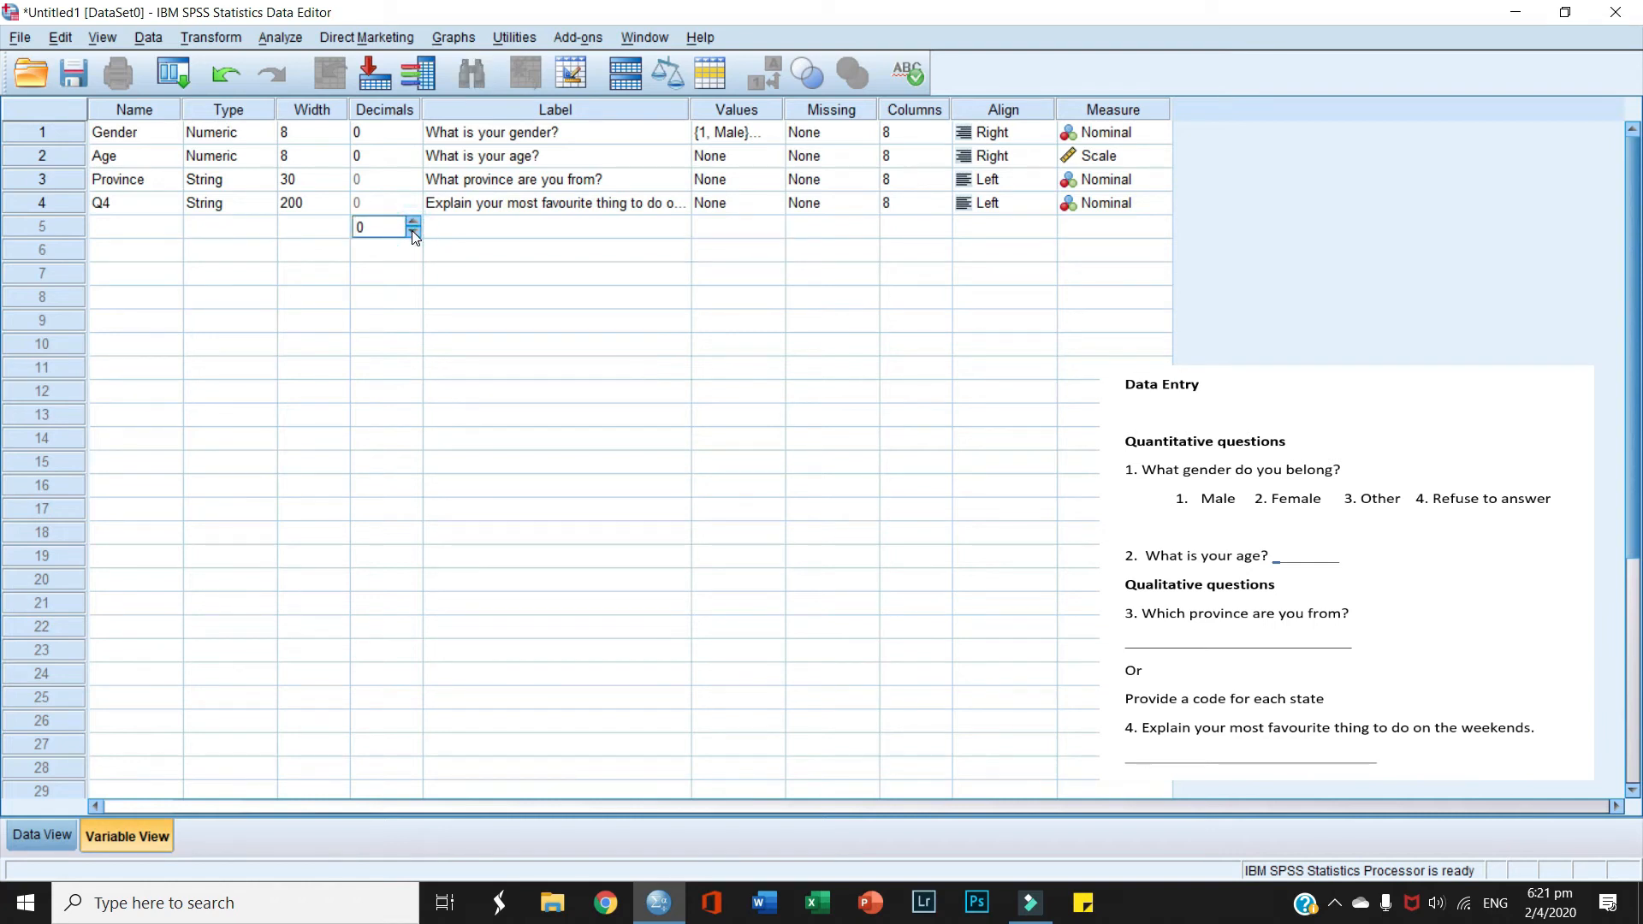
pyautogui.click(55, 834)
# Step: Enter row 1 as 1, 24, BC, 'I like to go swimming with my family', widening Q4
pyautogui.click(133, 158)
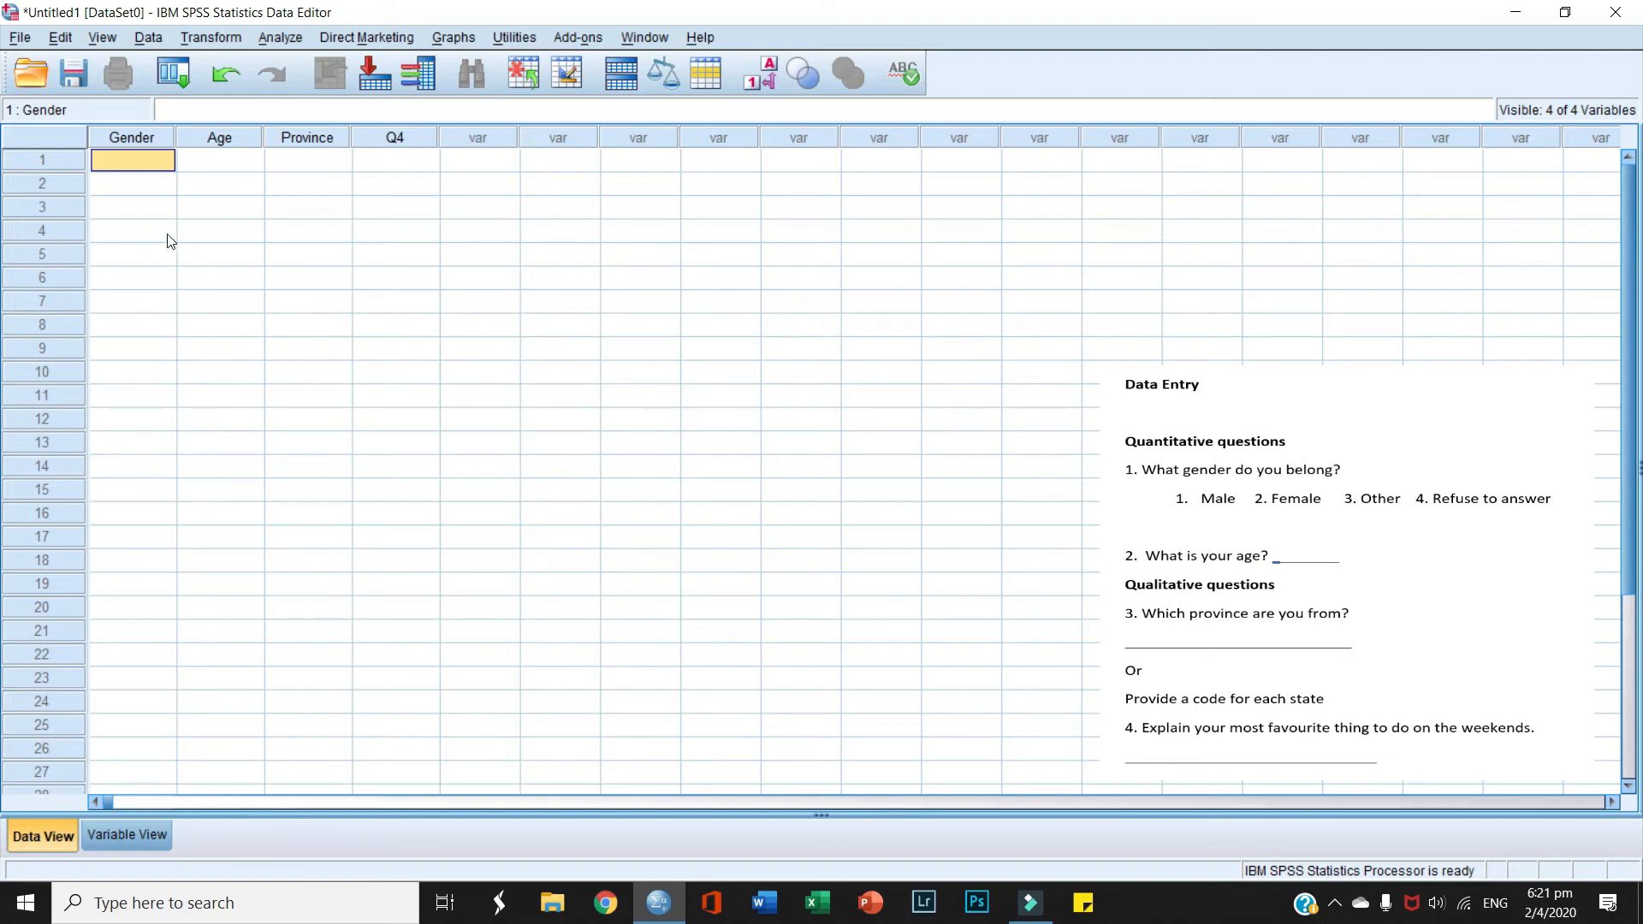
pyautogui.write('1')
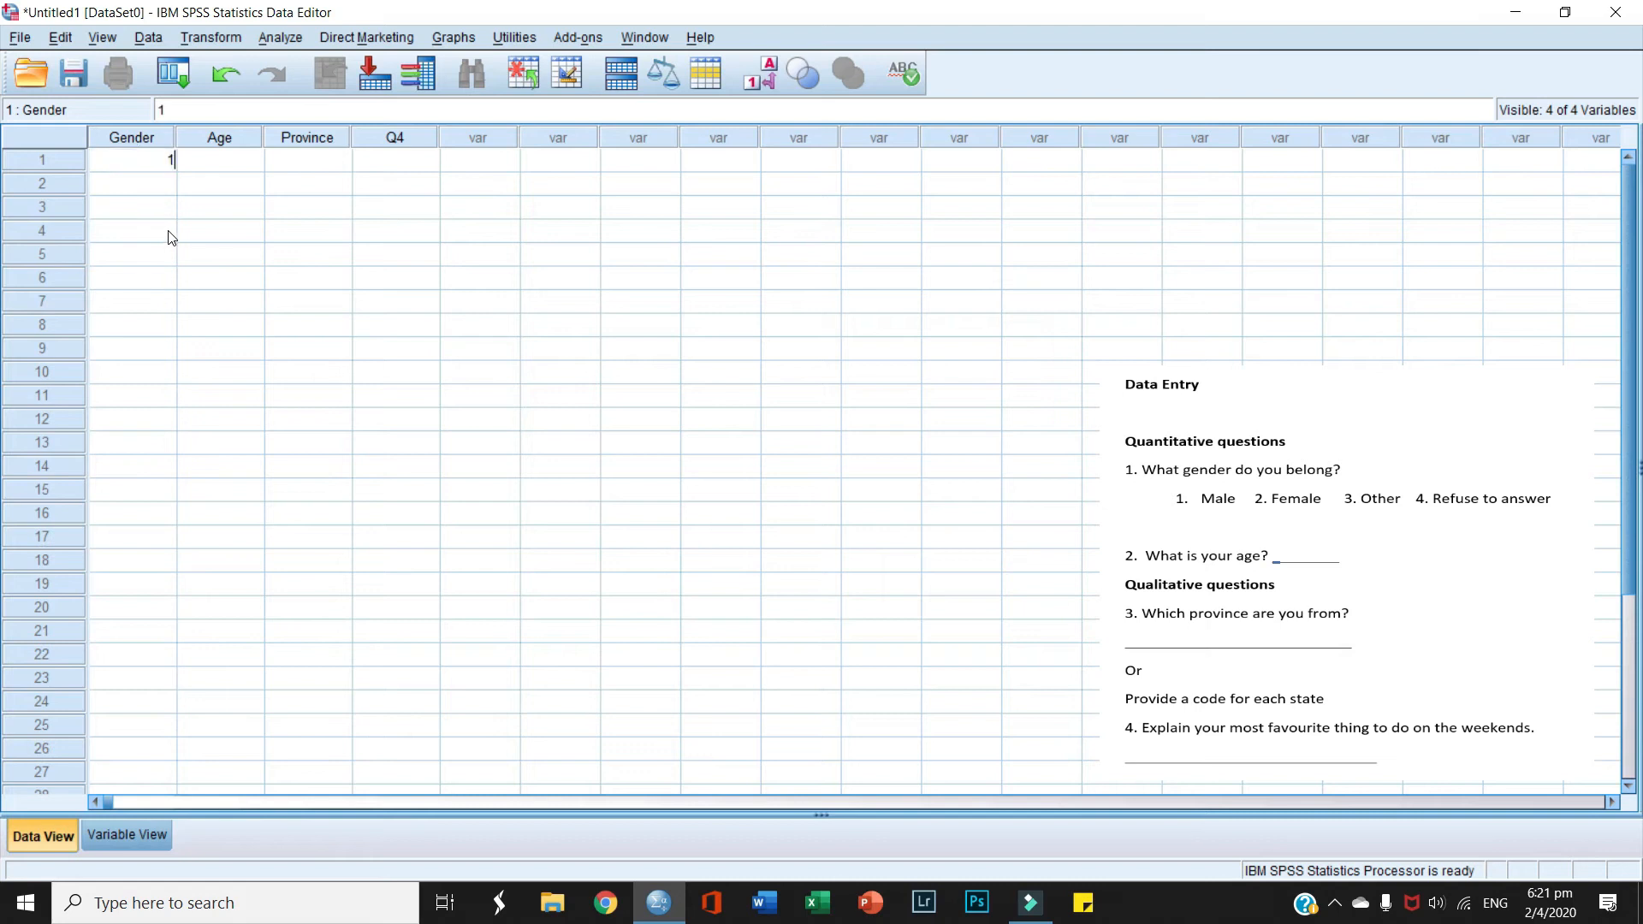
pyautogui.click(219, 161)
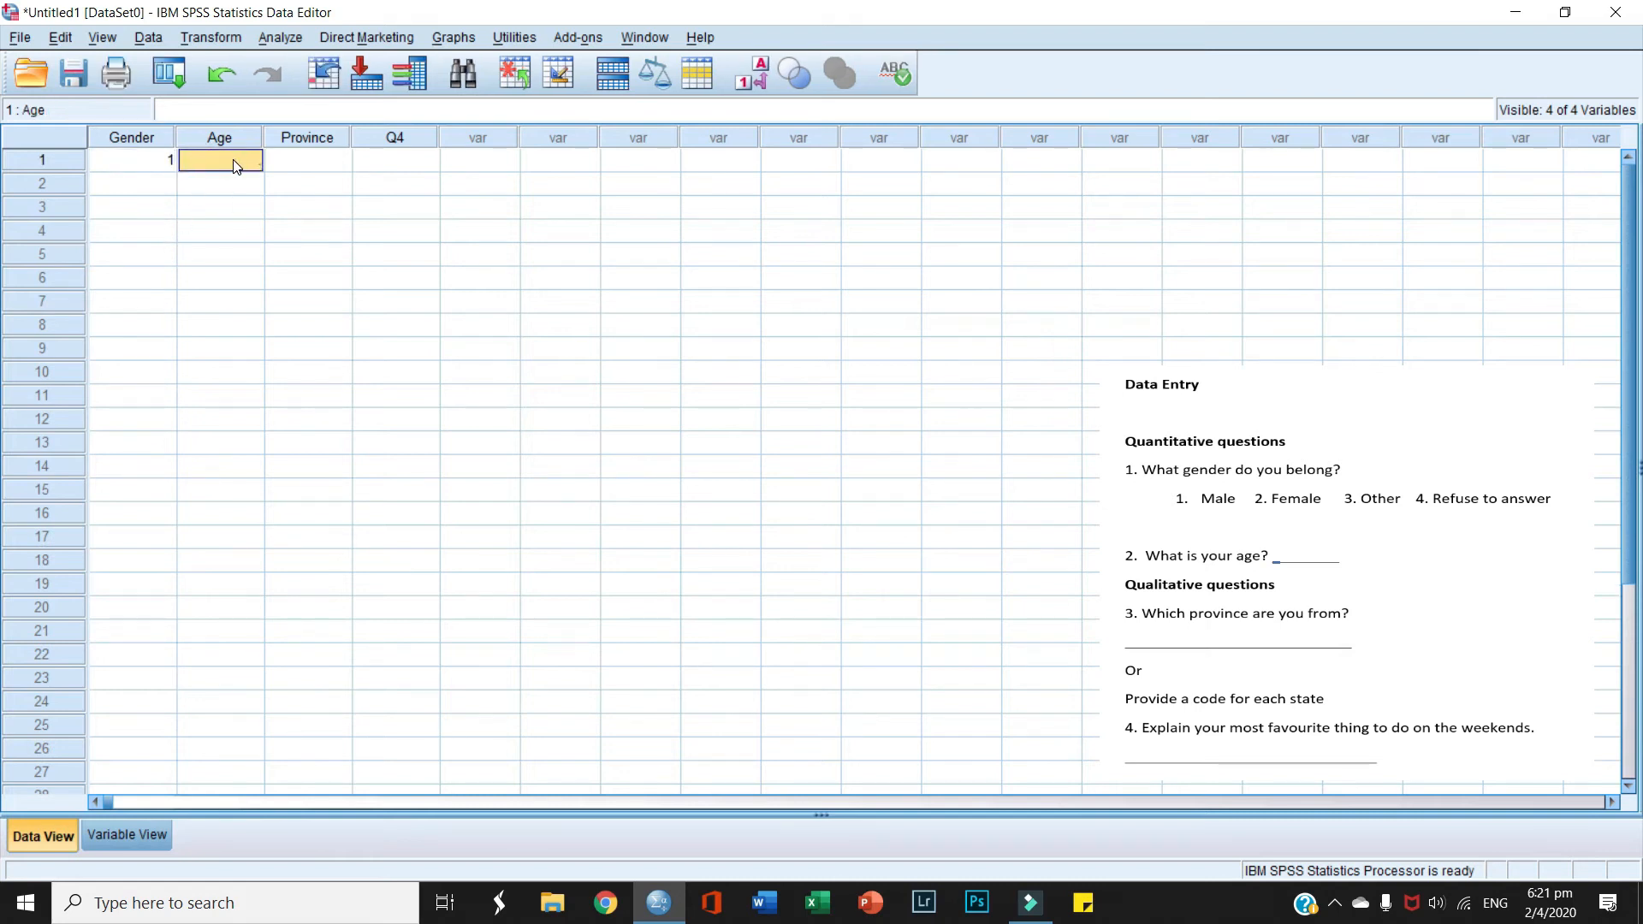
pyautogui.write('24')
pyautogui.click(300, 162)
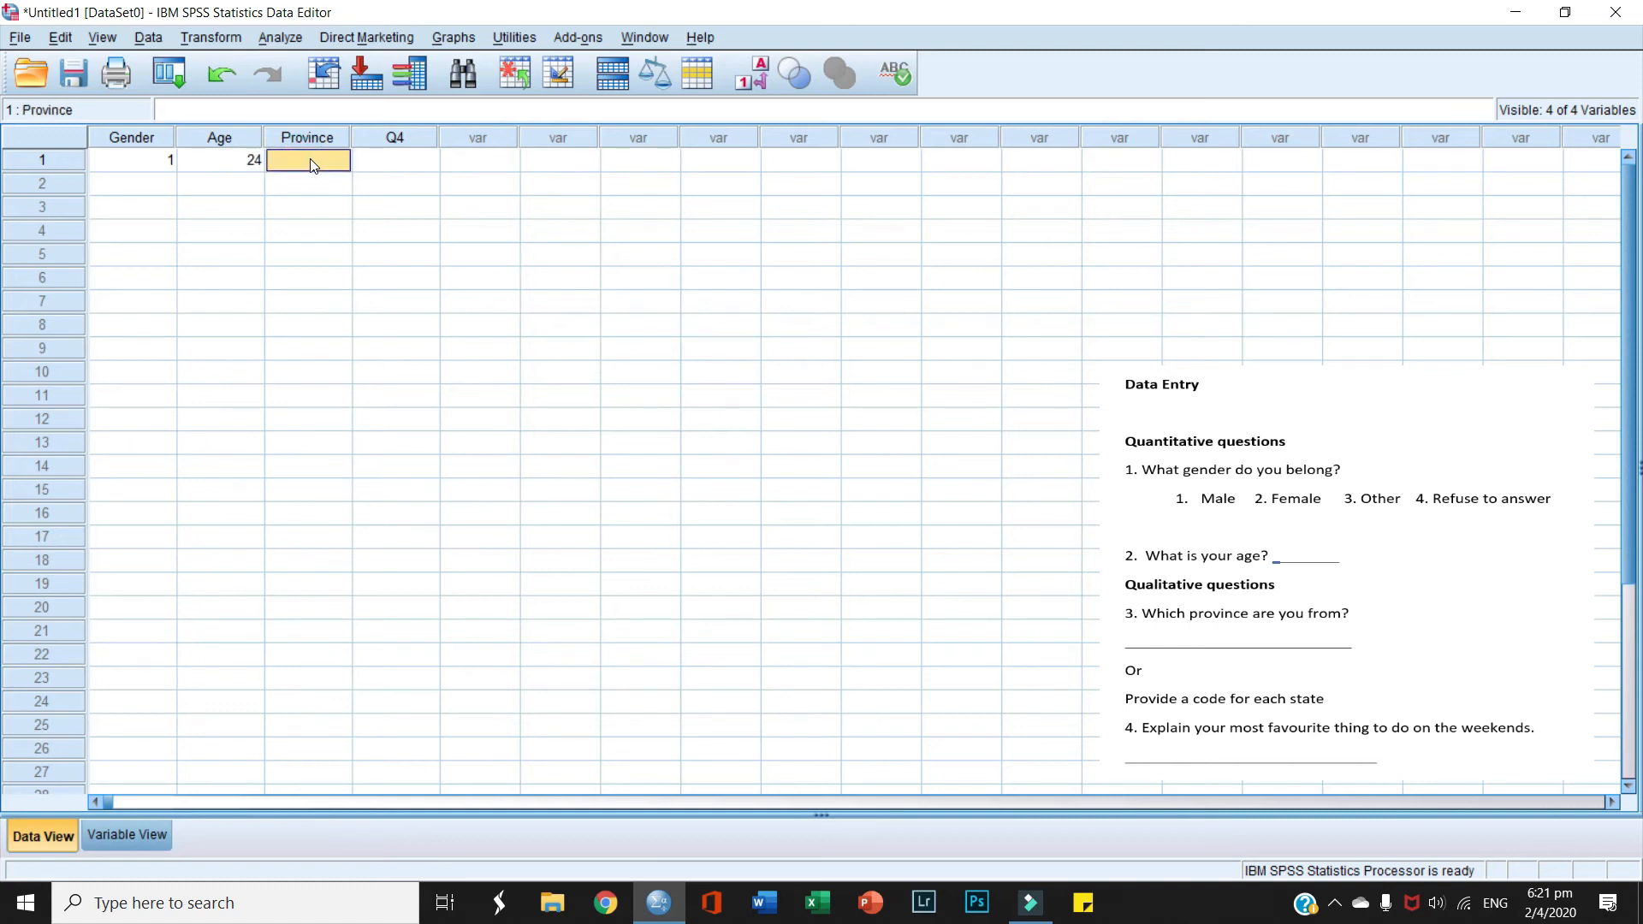
pyautogui.write('BC')
pyautogui.click(396, 161)
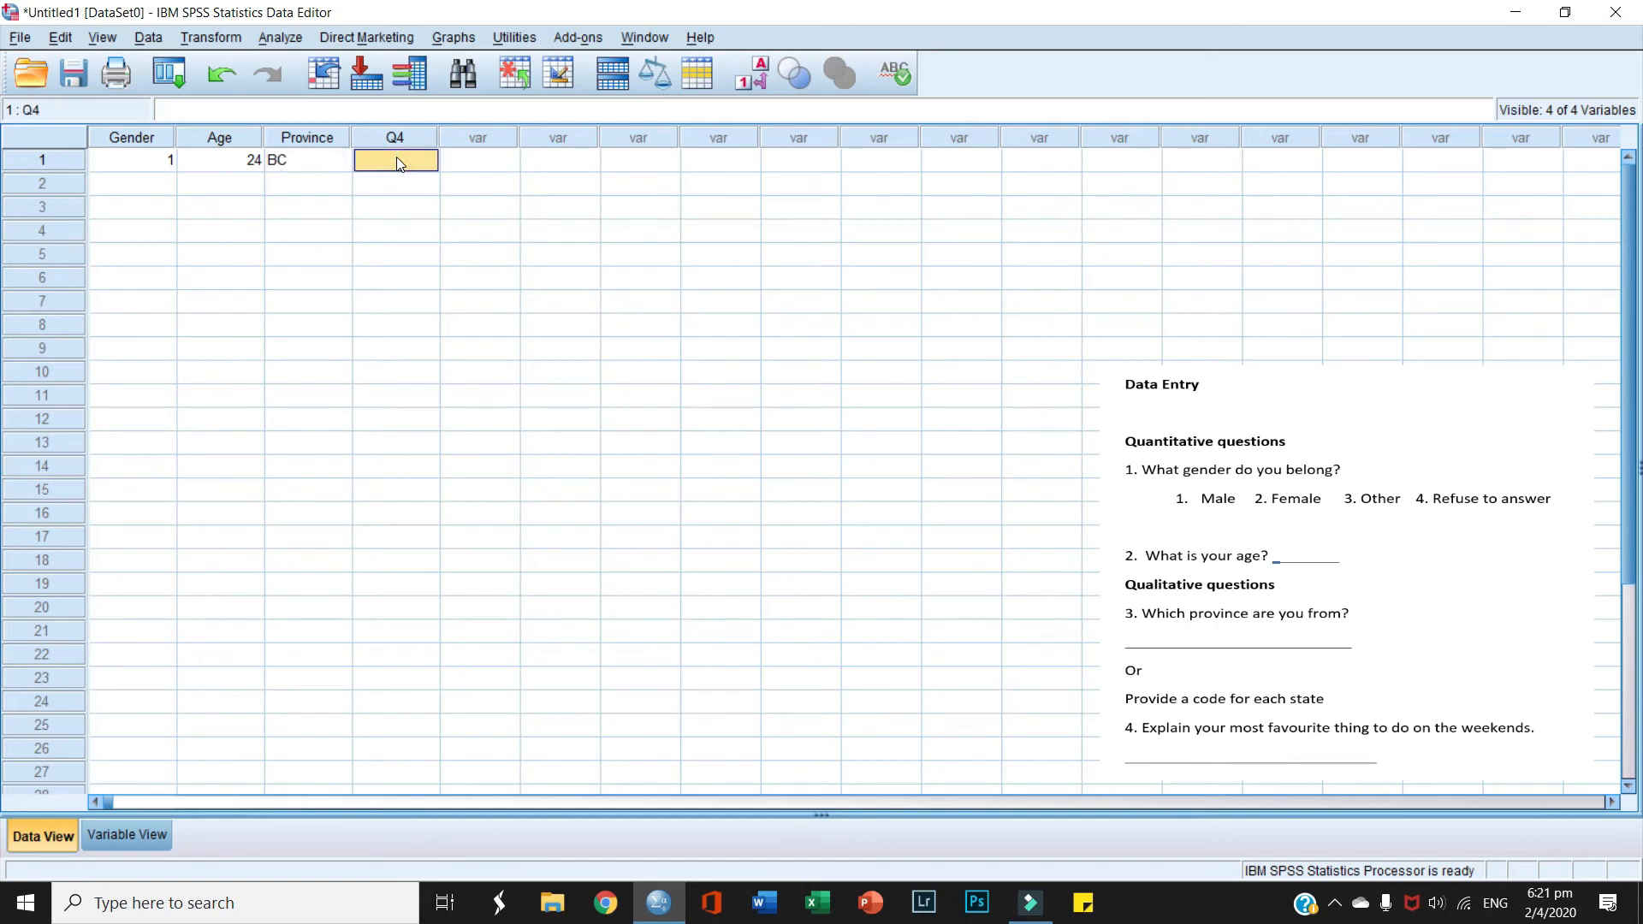
pyautogui.write('I like to go swimming ')
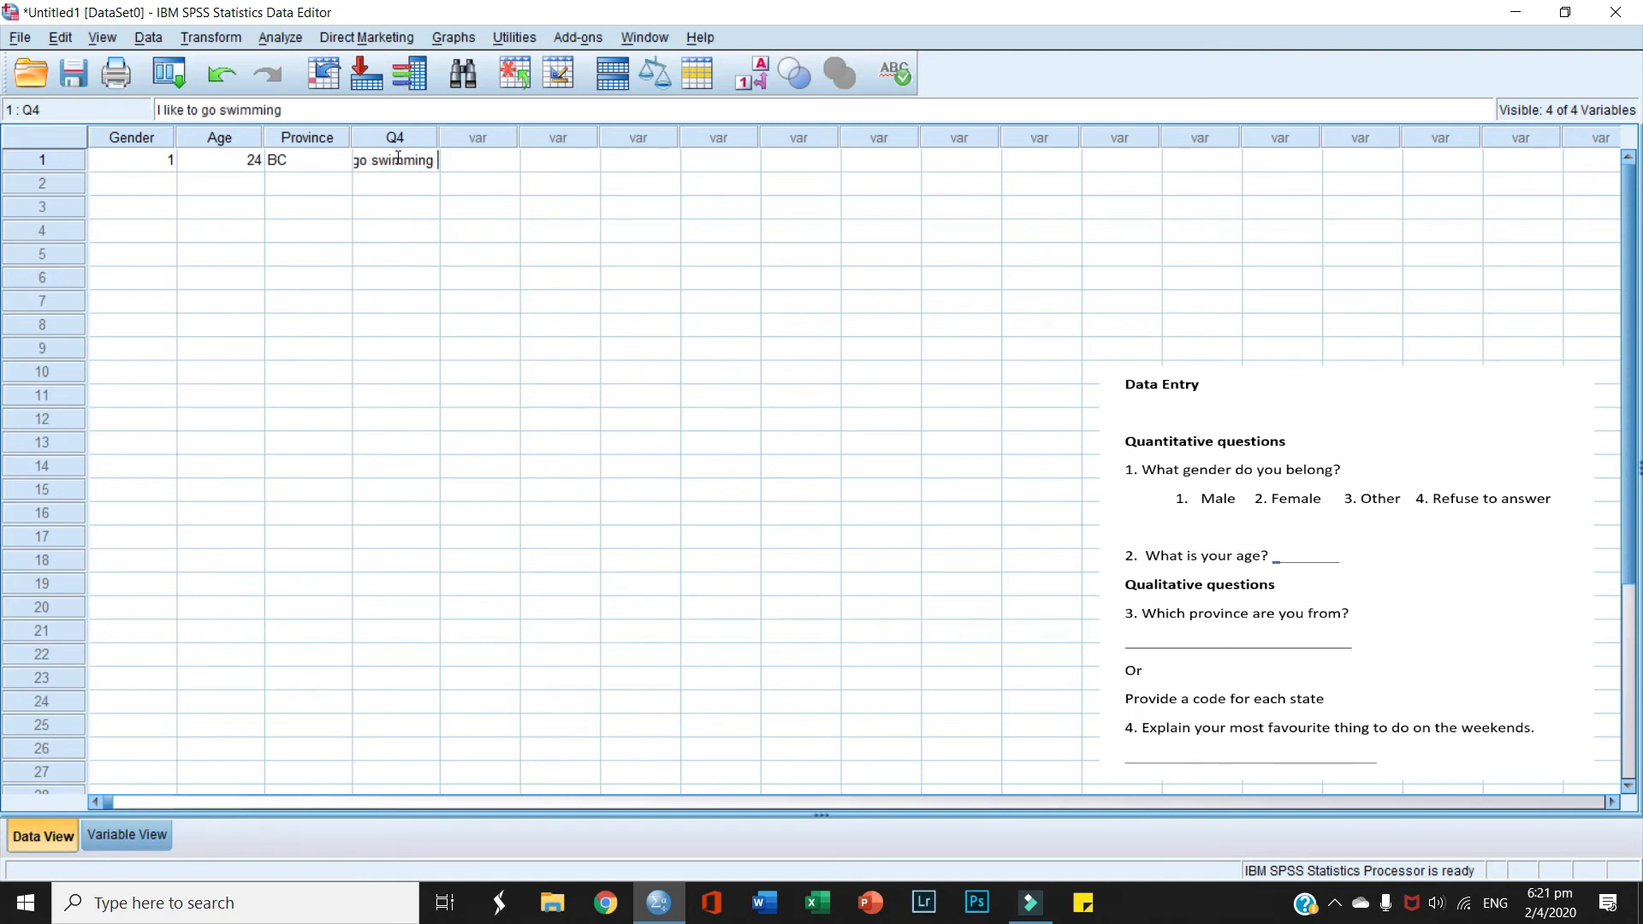
pyautogui.write('with my family')
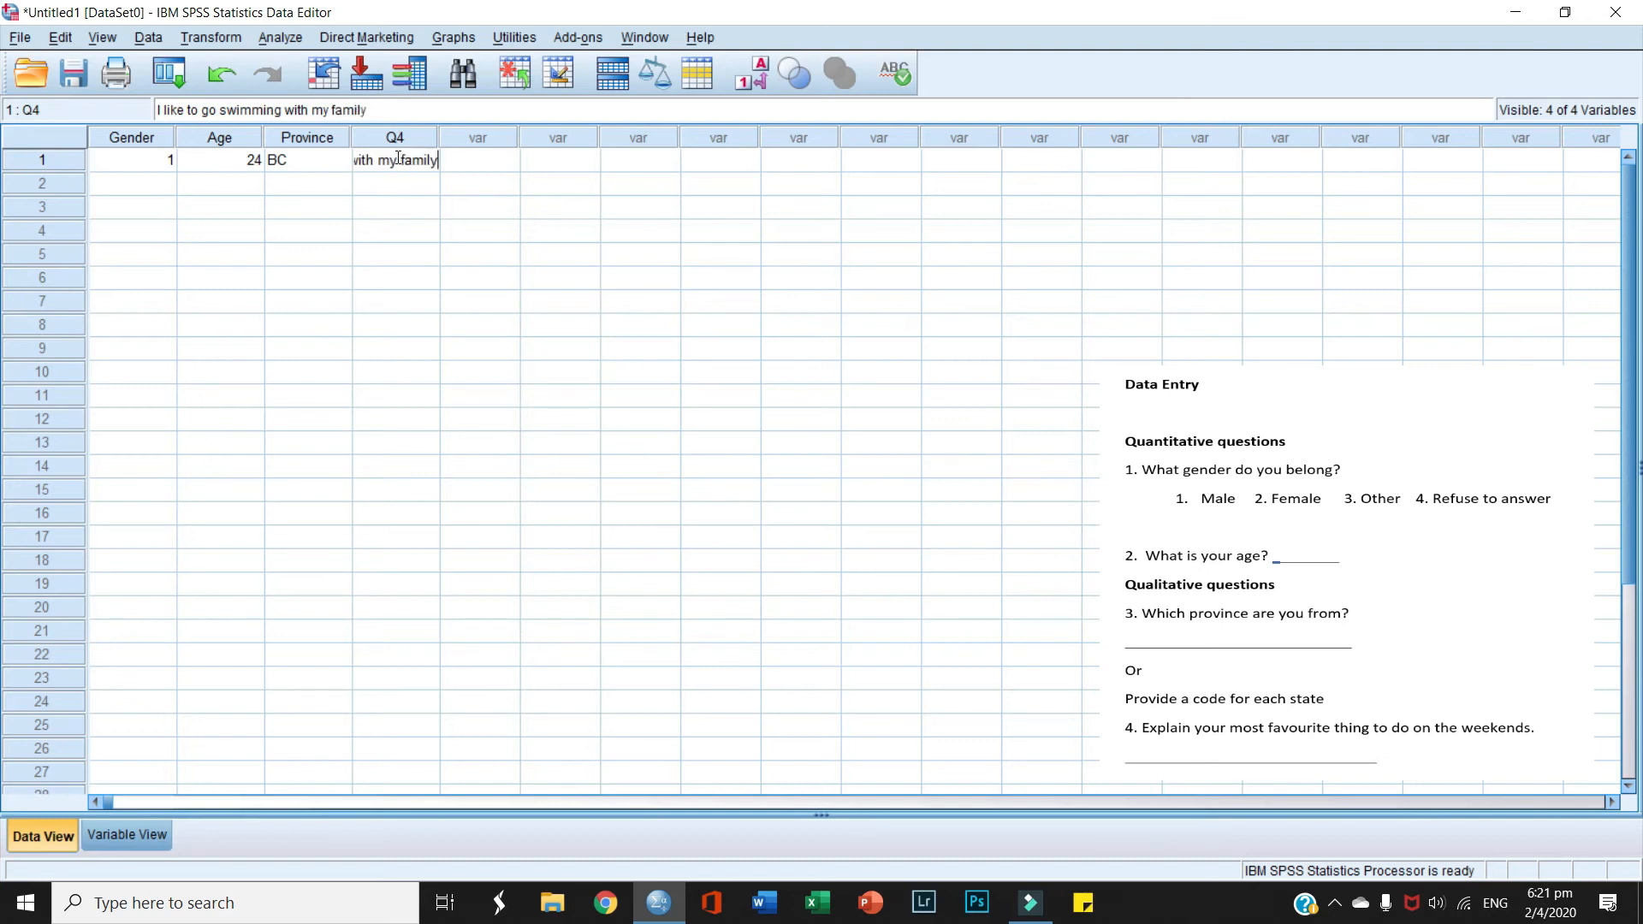
pyautogui.moveTo(439, 137); pyautogui.dragTo(727, 137)
pyautogui.click(488, 204)
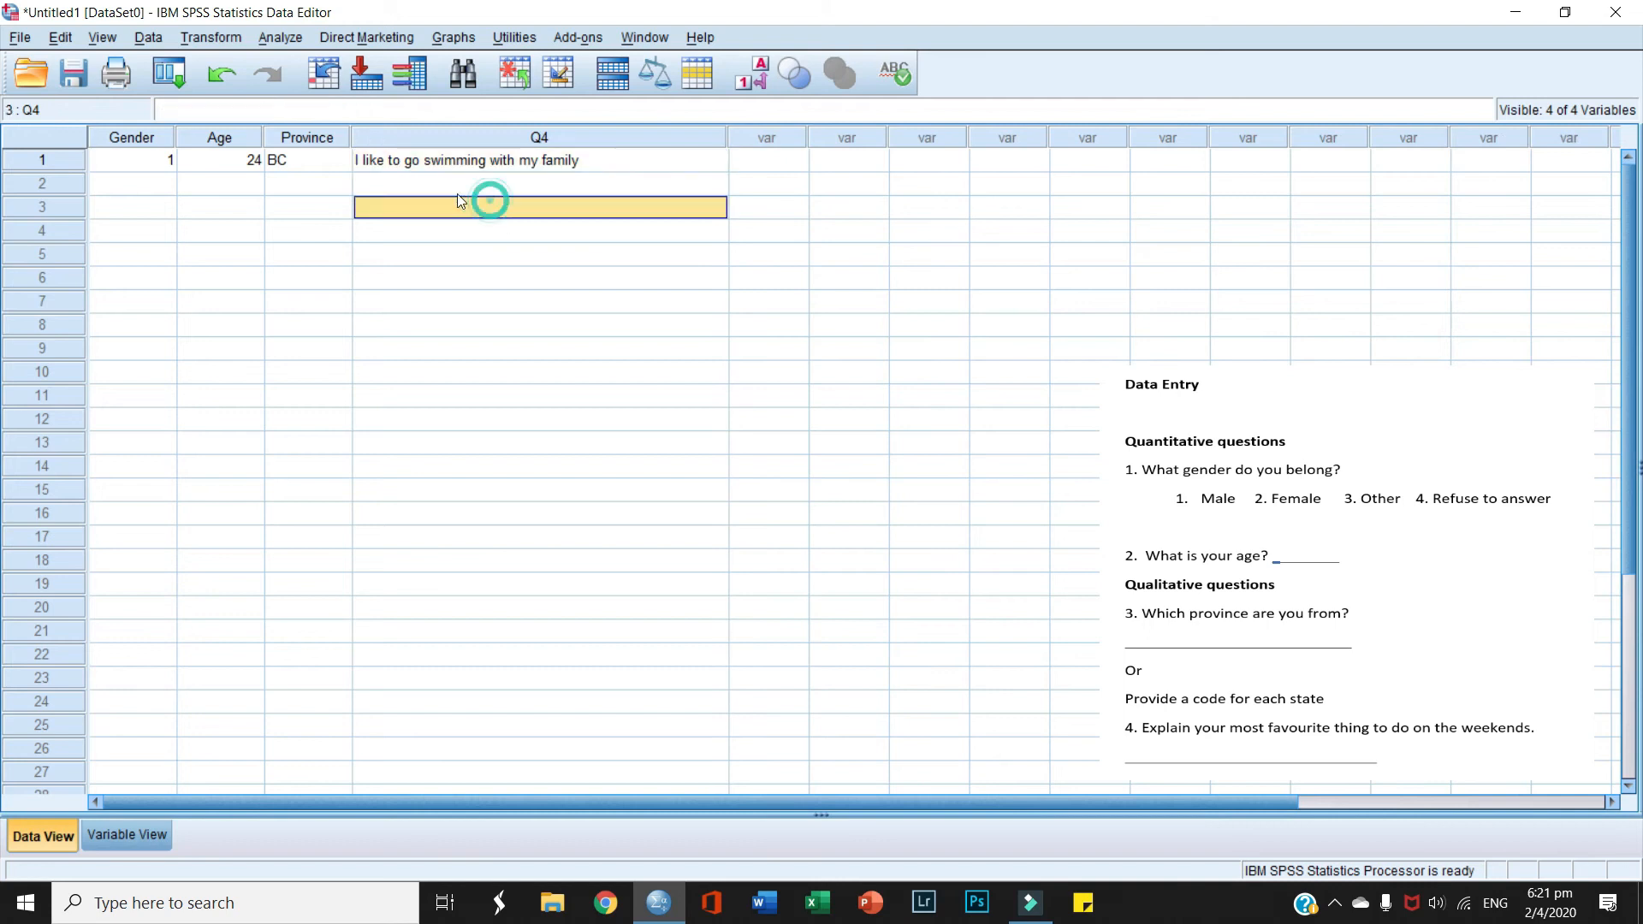
# Step: Enter row 2 with Gender 2, Age 30 and Province Ontario
pyautogui.click(124, 178)
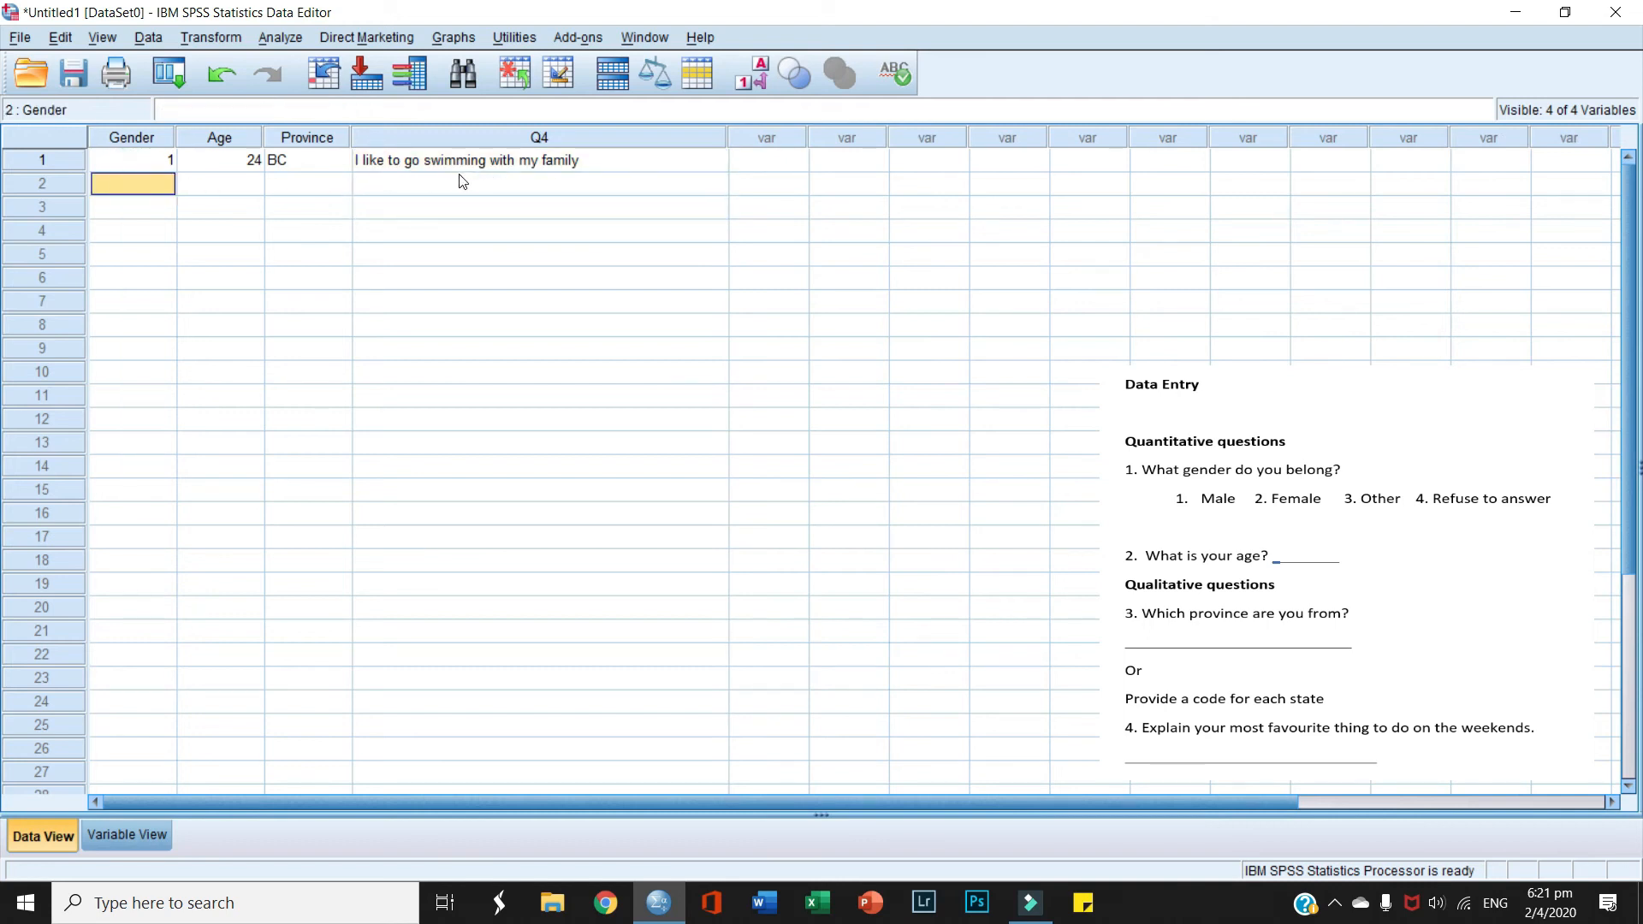
pyautogui.write('2')
pyautogui.click(250, 186)
pyautogui.write('30')
pyautogui.click(327, 187)
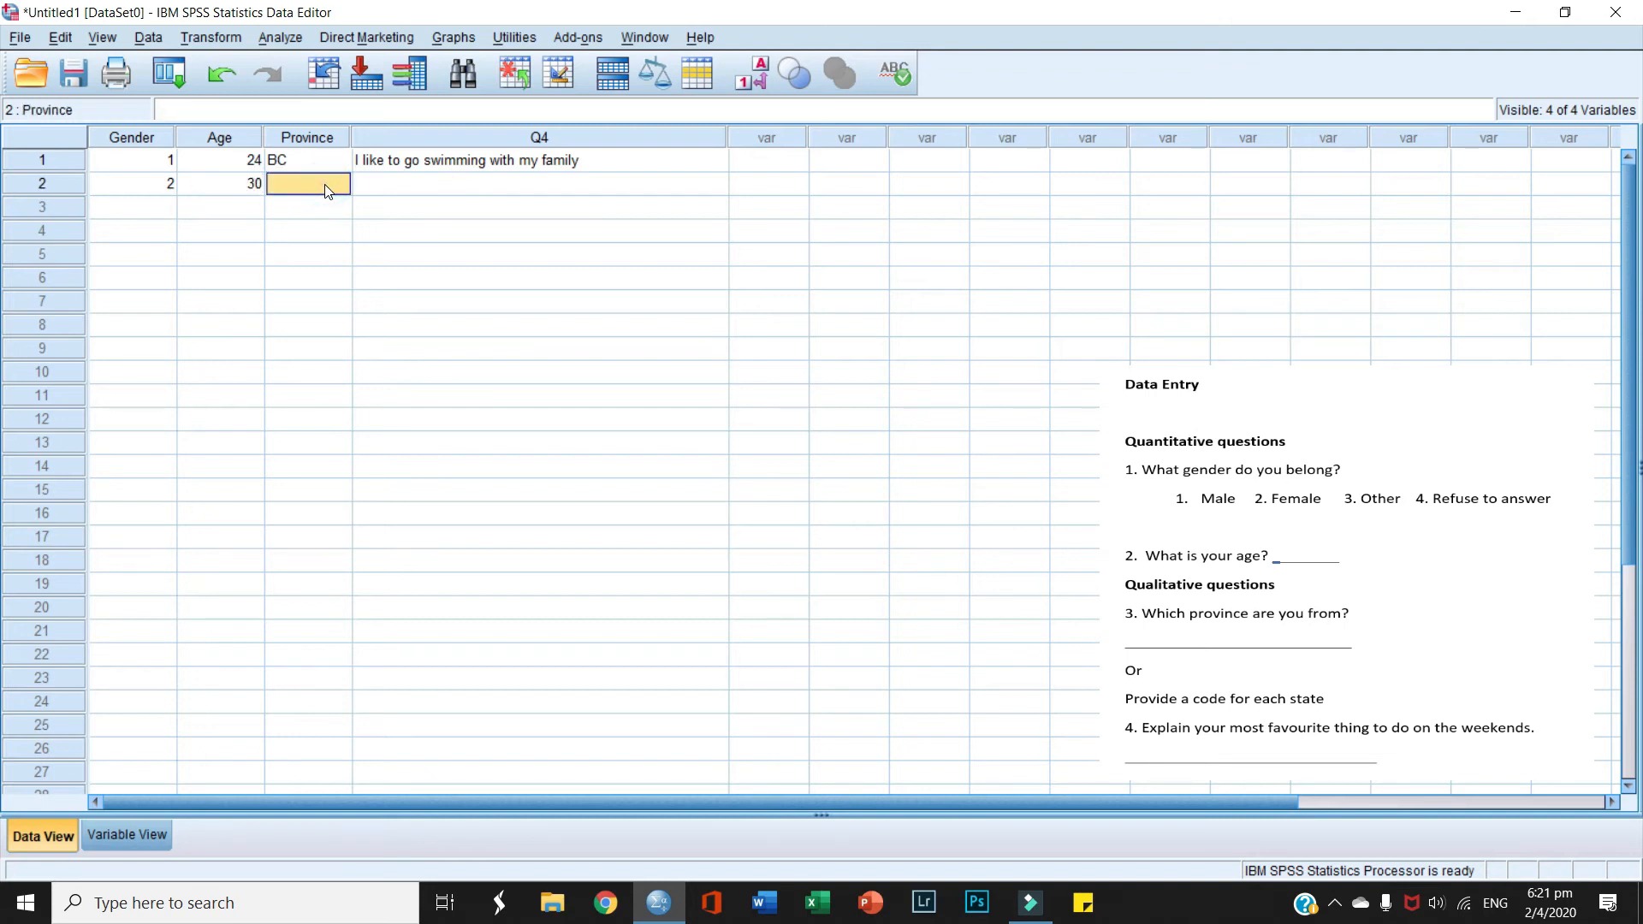
pyautogui.write('Ontario')
# Step: Enter row 3 with age 35, Kingston and 'Love to have a cup of coffee in the evenings'
pyautogui.click(124, 208)
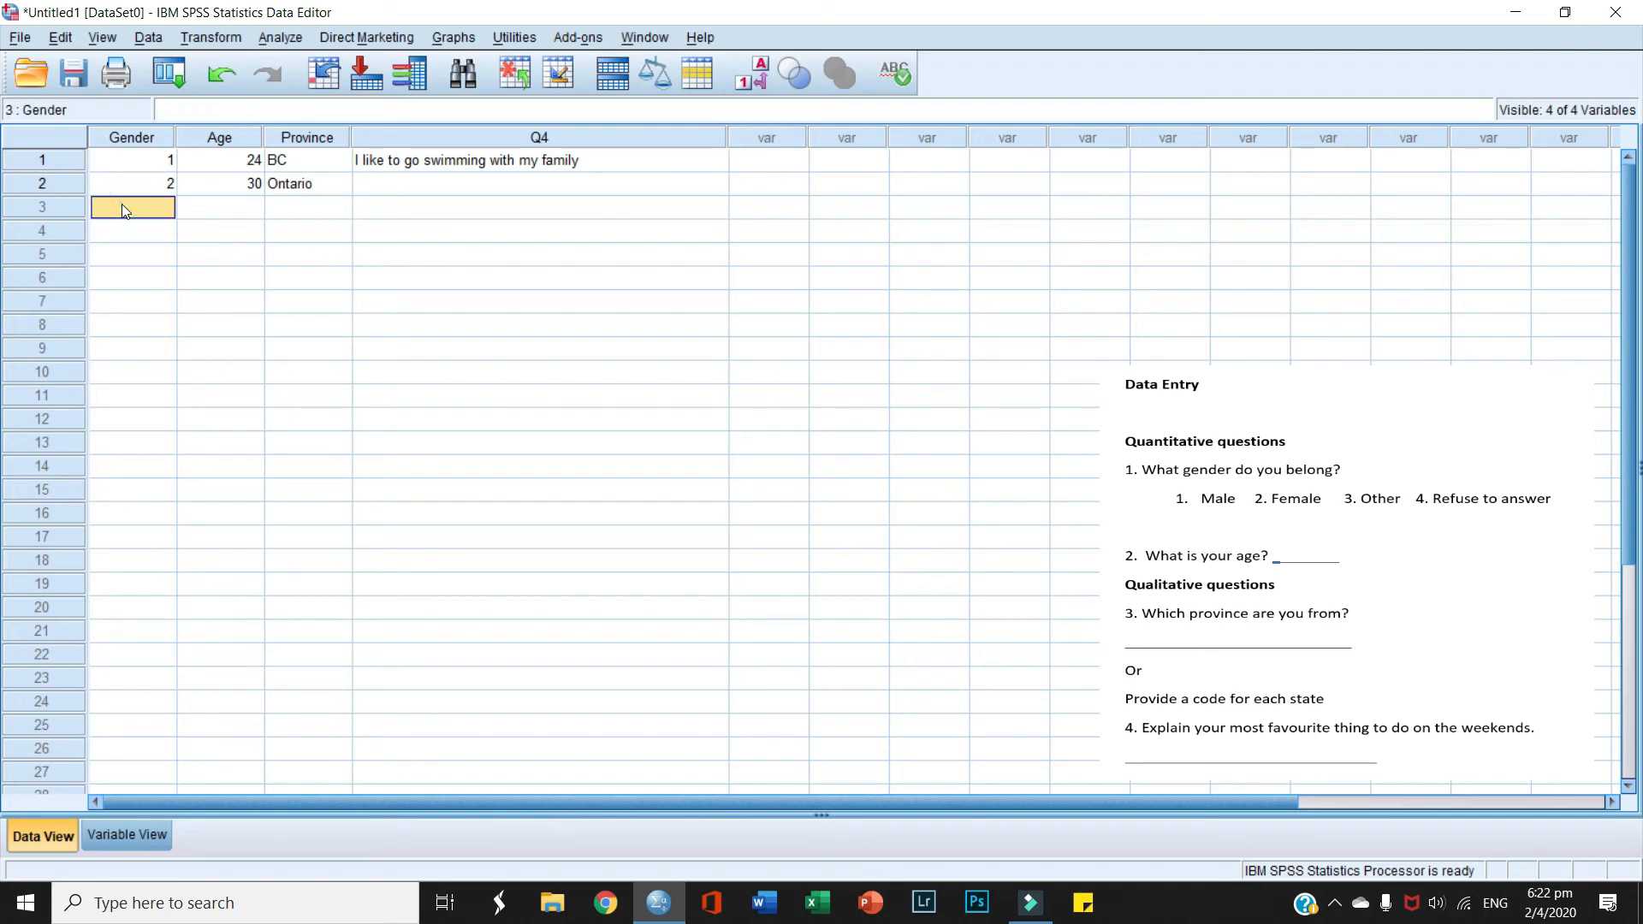
pyautogui.write('4')
pyautogui.click(251, 211)
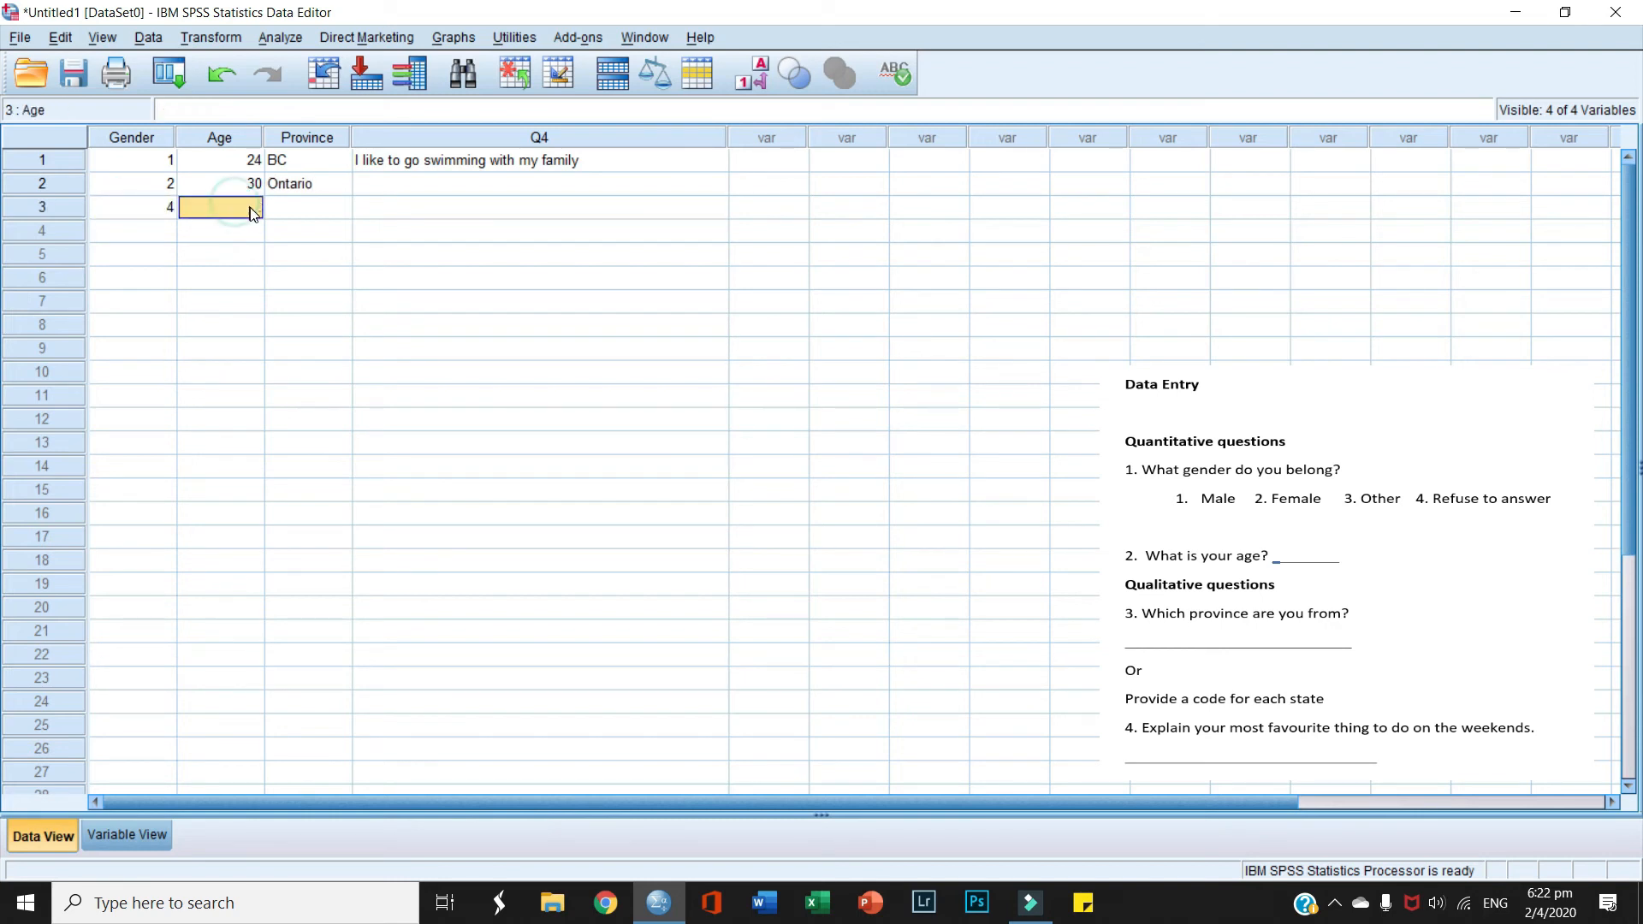
pyautogui.write('35')
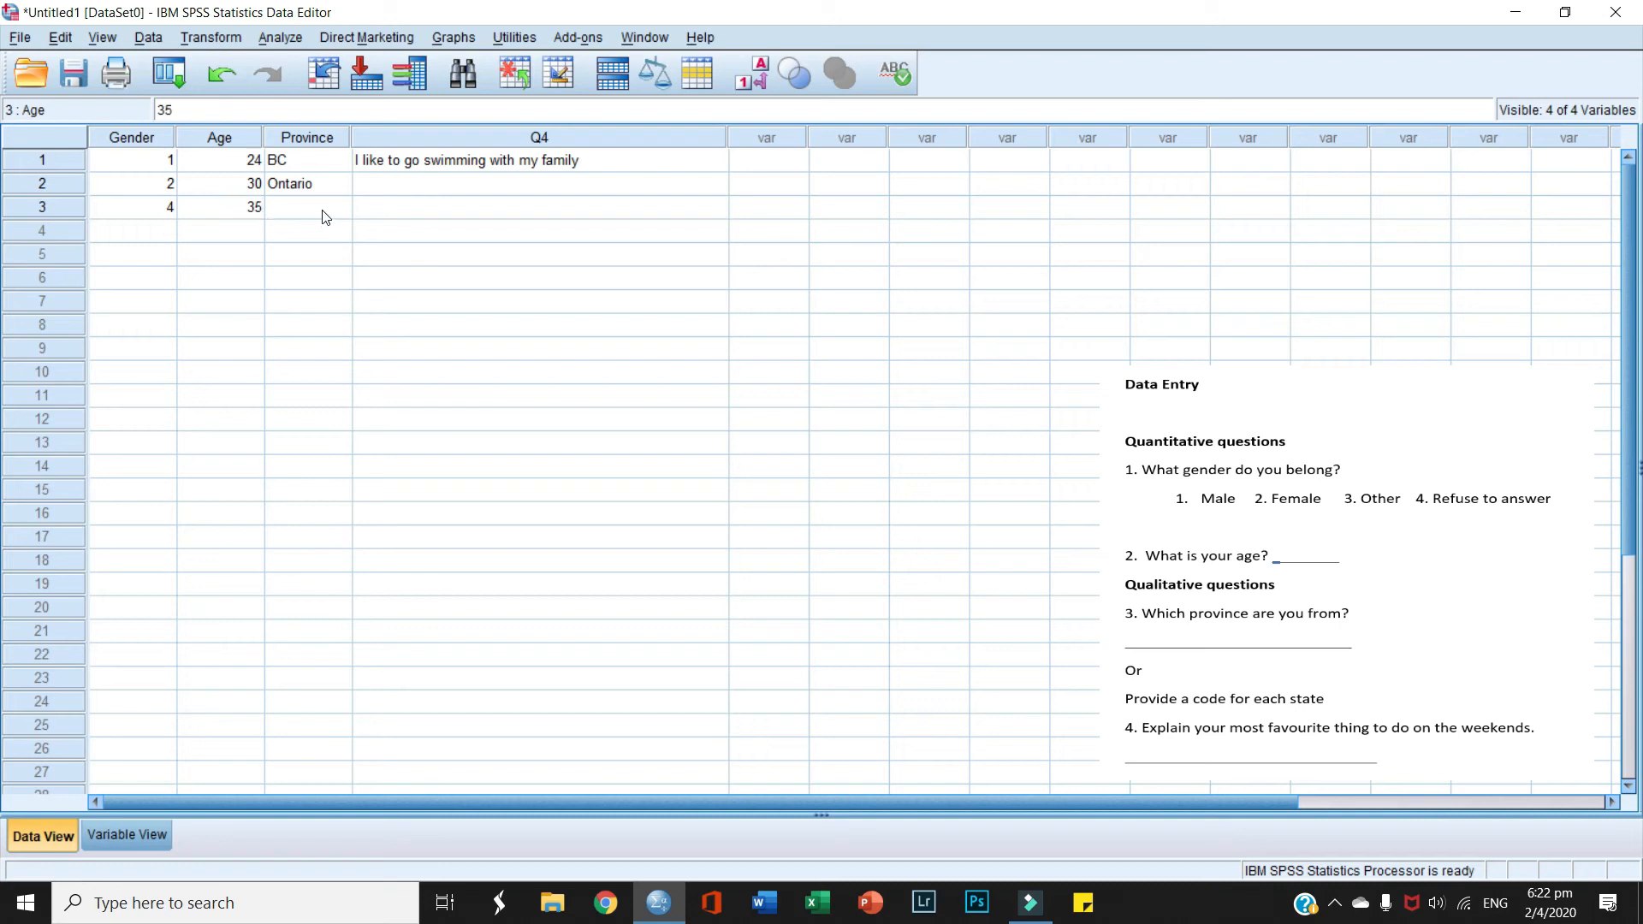
pyautogui.click(325, 216)
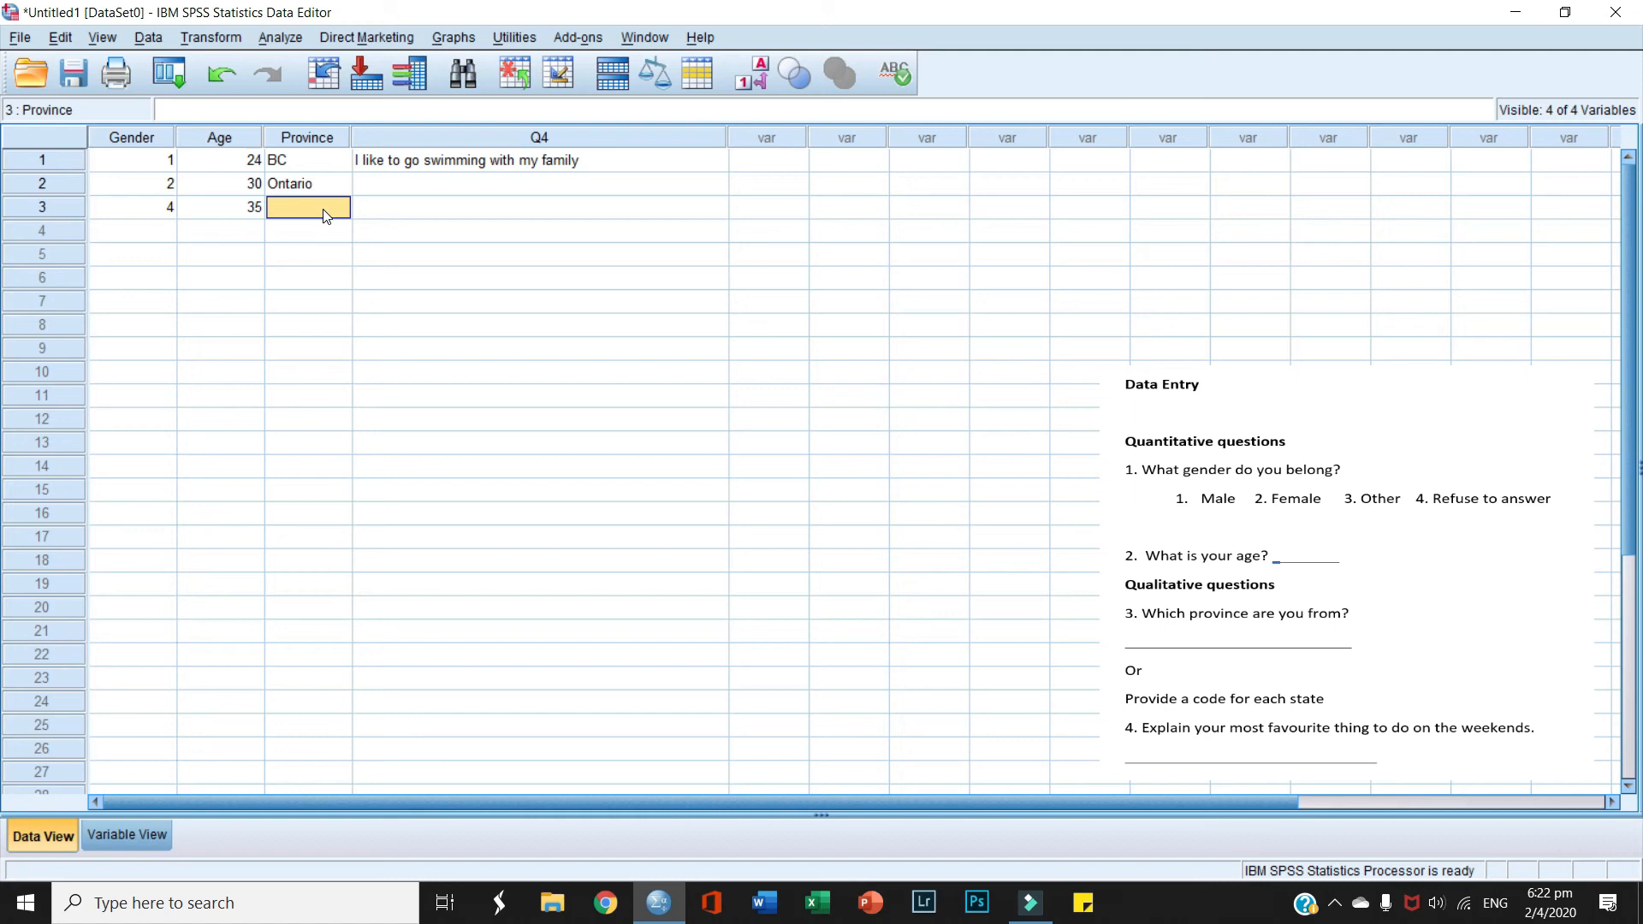
pyautogui.write('Kingston')
pyautogui.press('Tab')
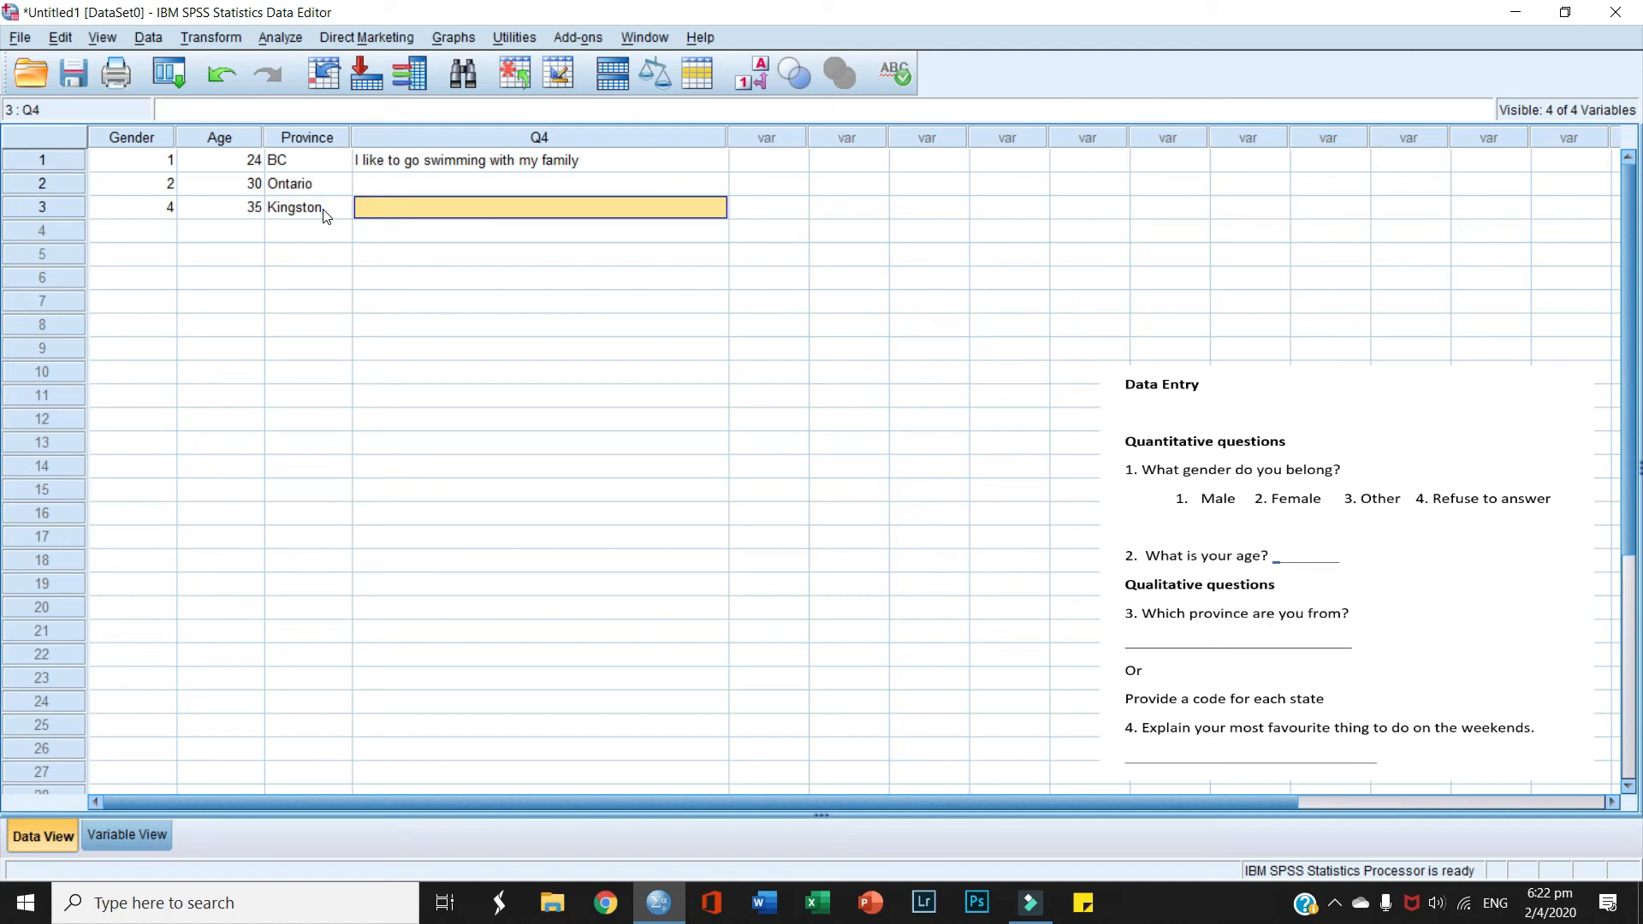
pyautogui.write('Love to')
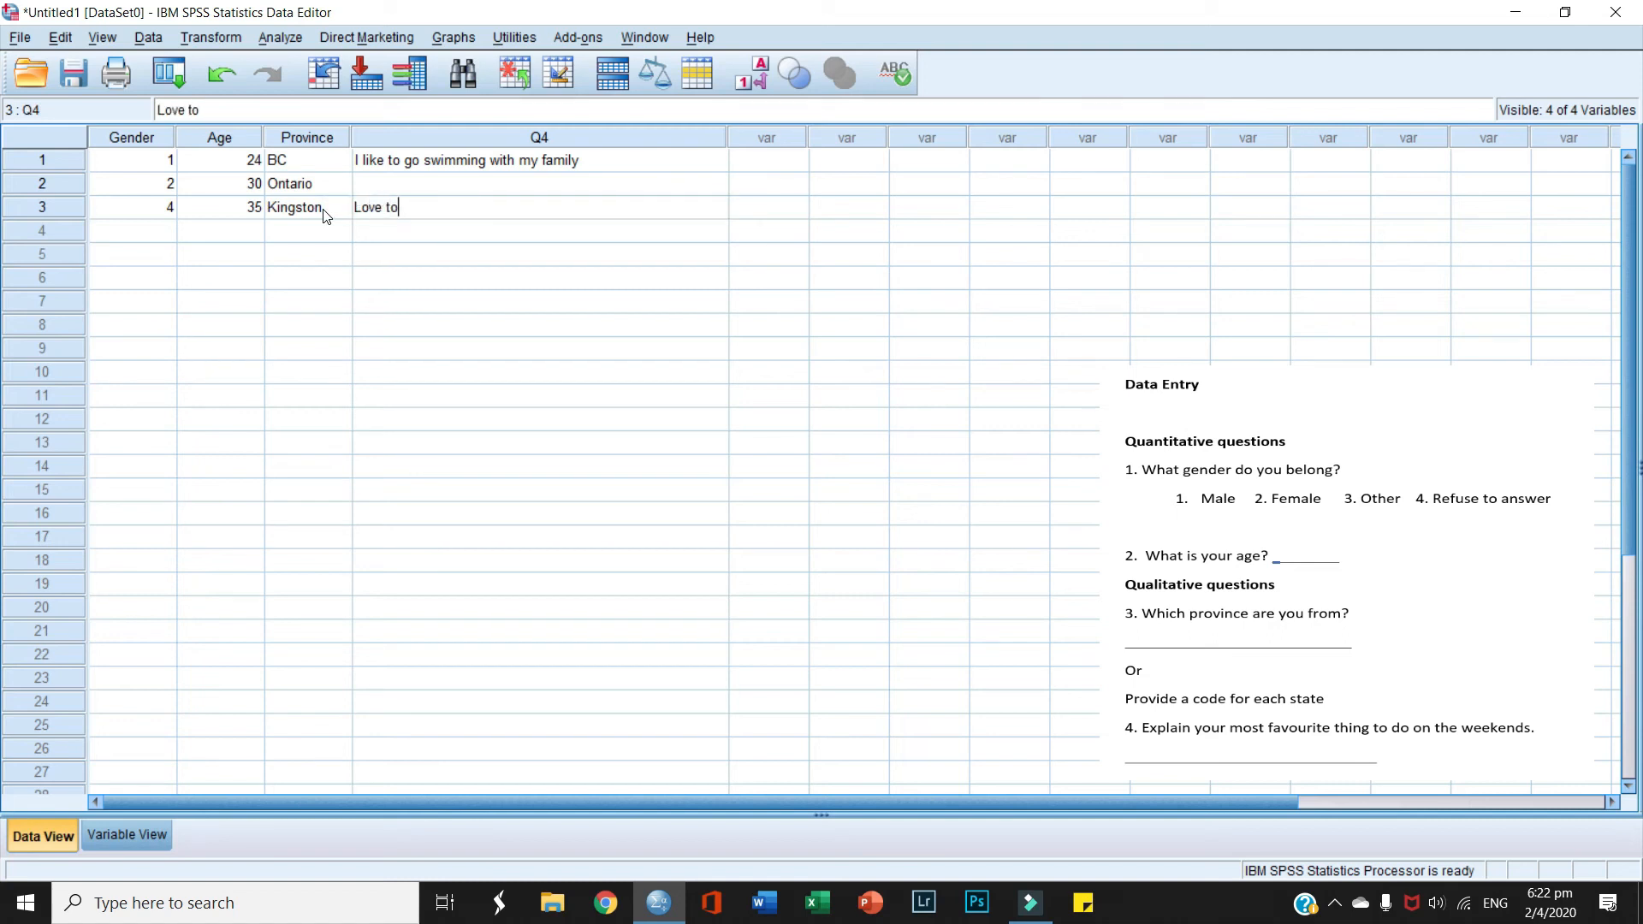
pyautogui.write(' have a cup of co')
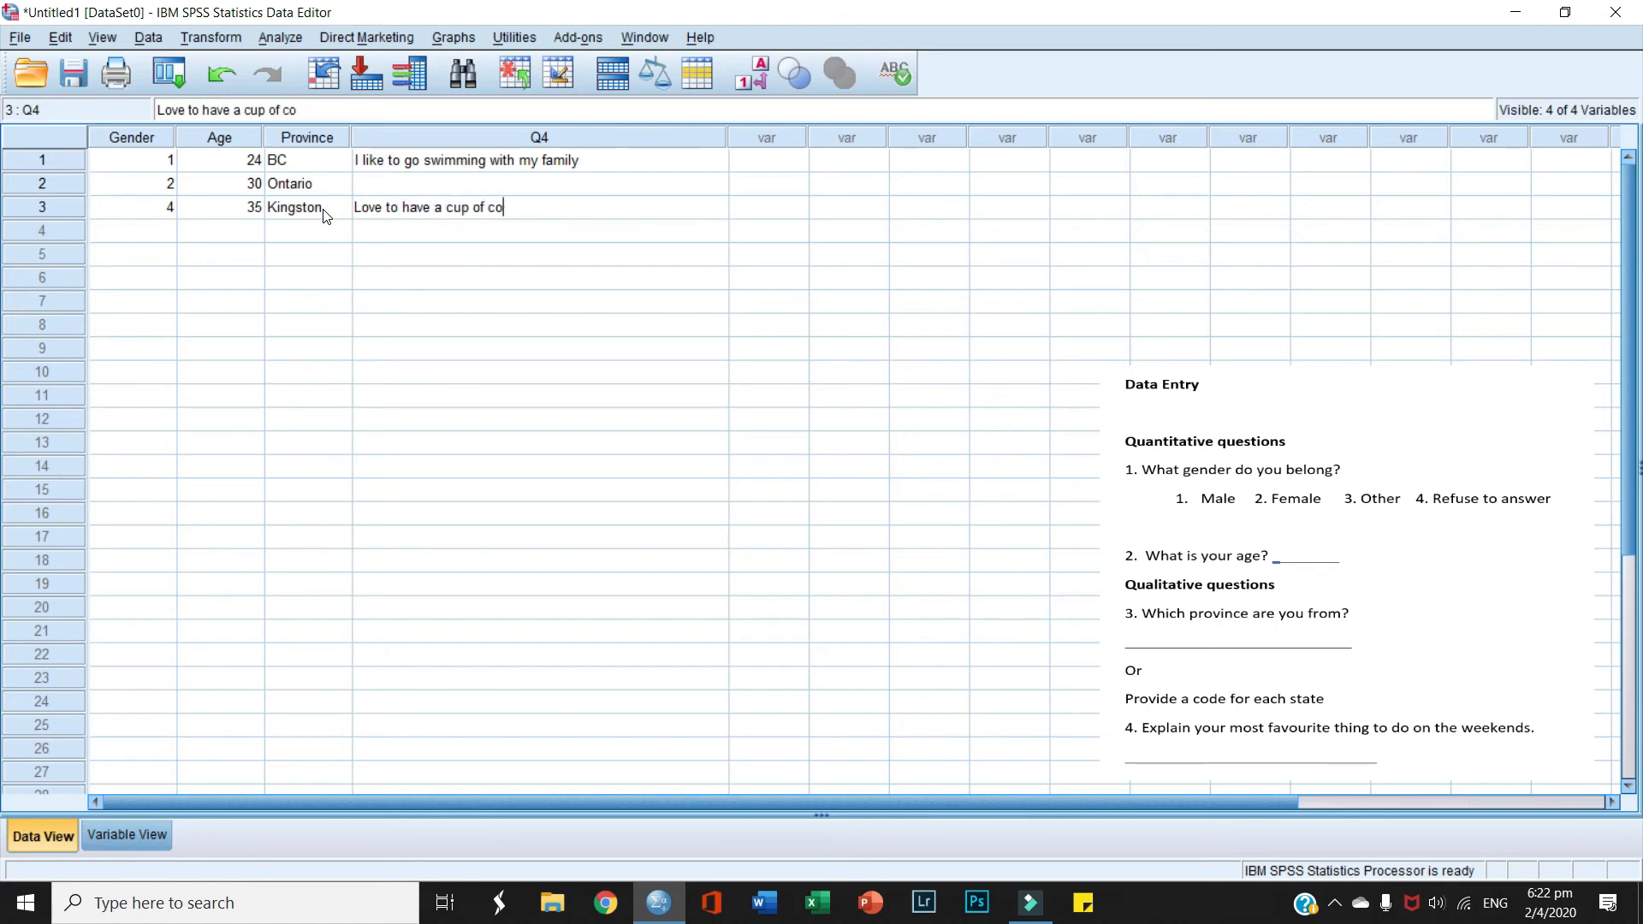
pyautogui.write('ffee in the evenings')
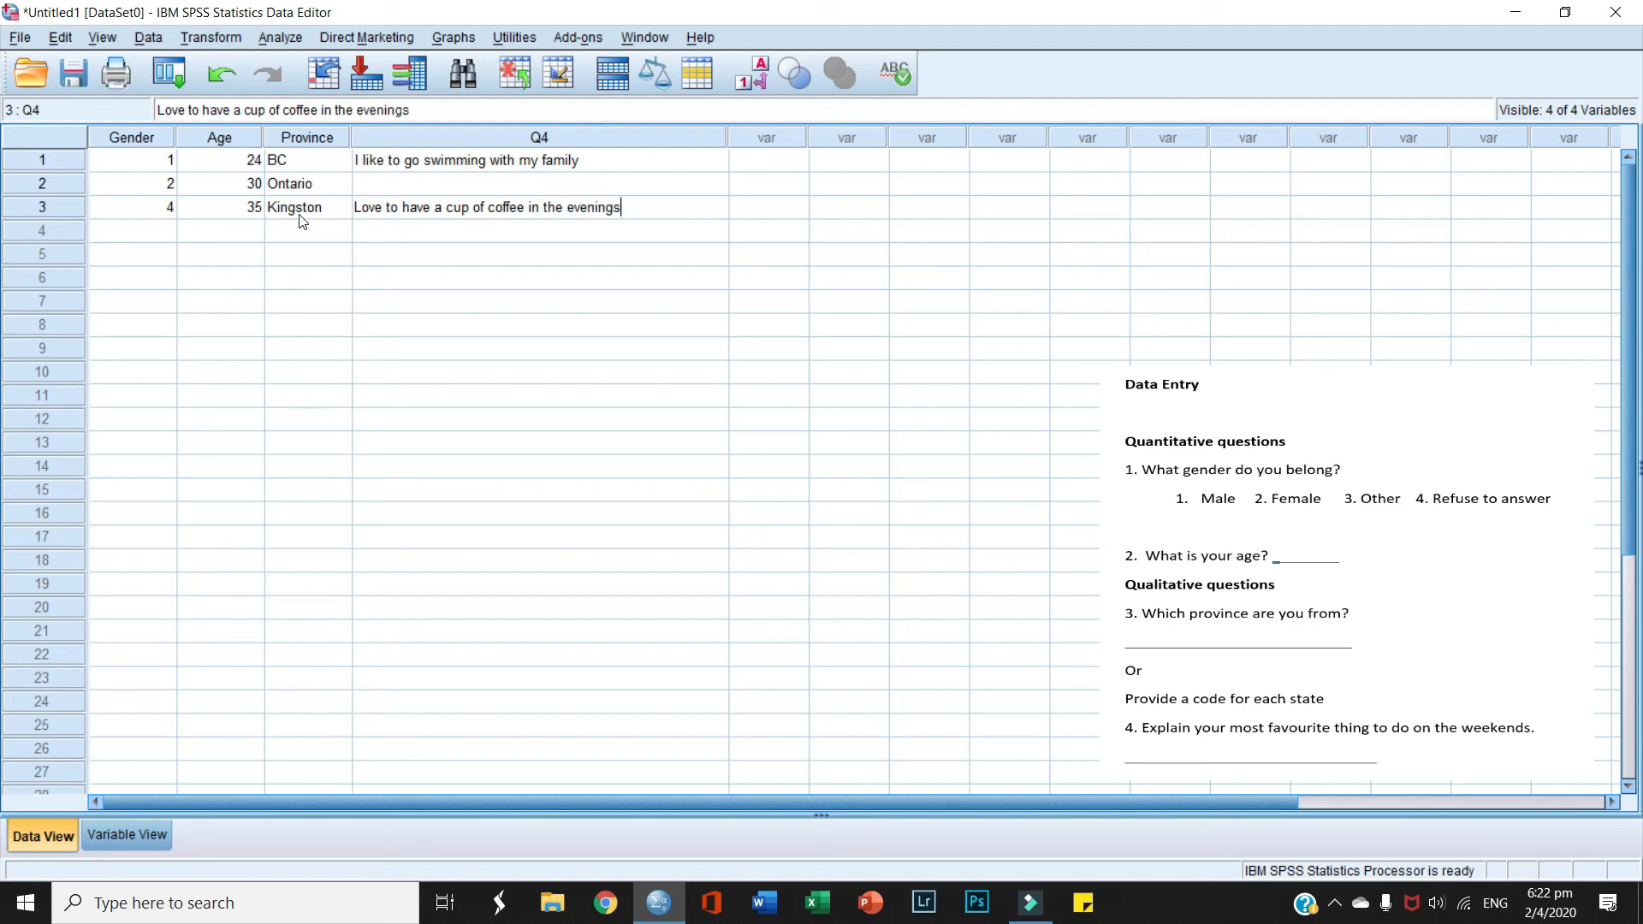
pyautogui.click(138, 232)
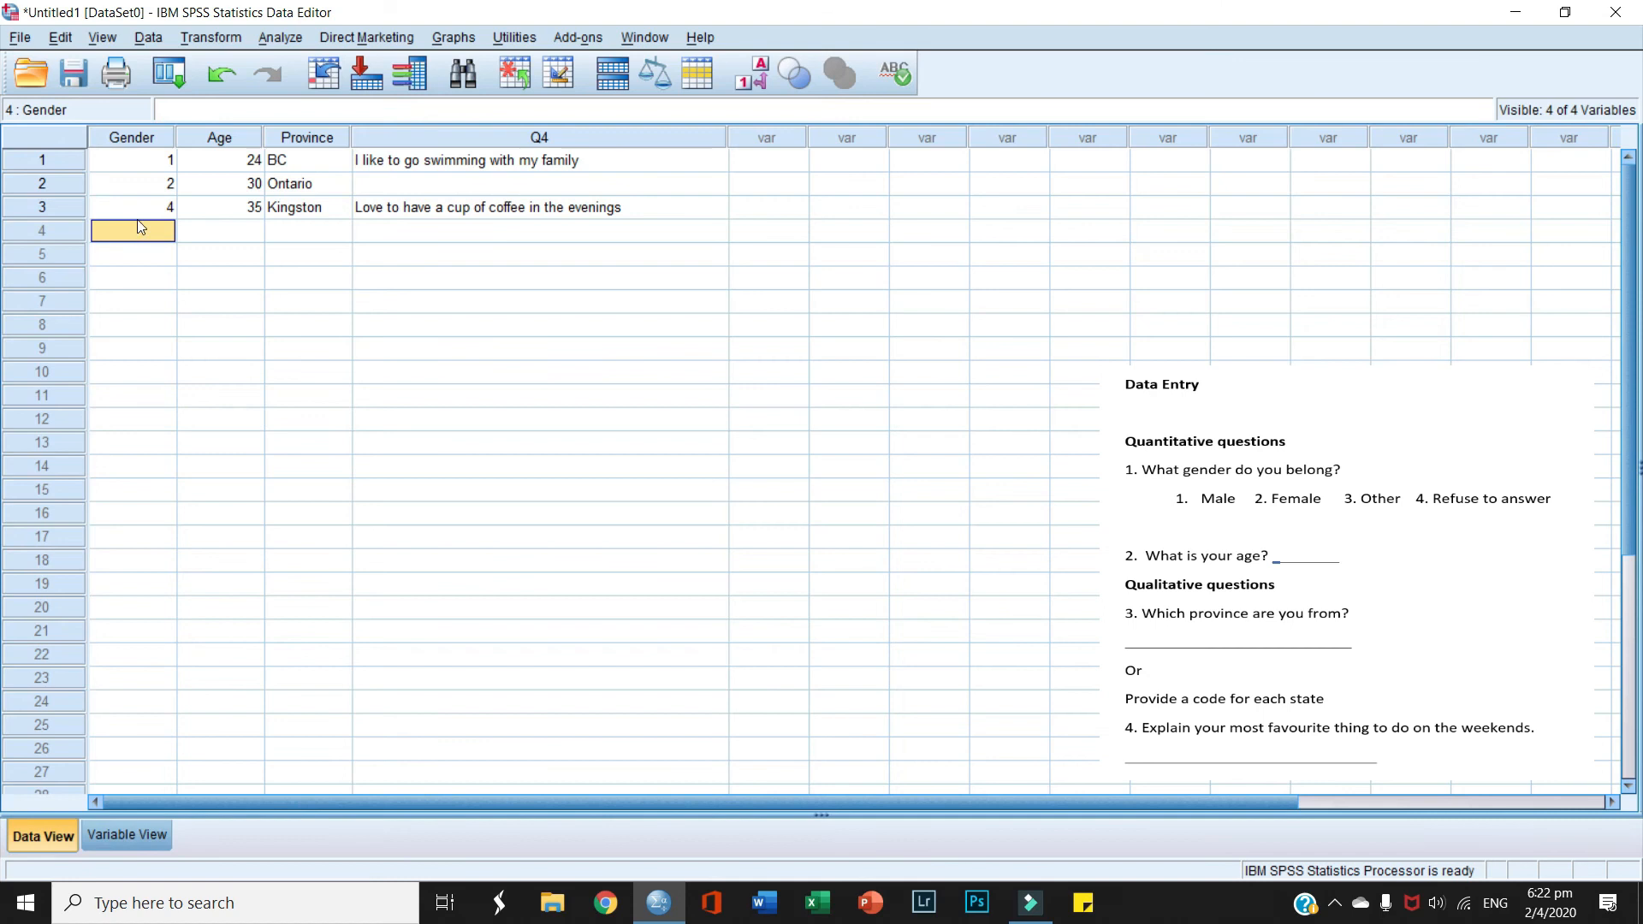
# Step: Correct row 3's gender to 1 and enter genders 2 and 1 for rows 4 and 5
pyautogui.click(146, 207)
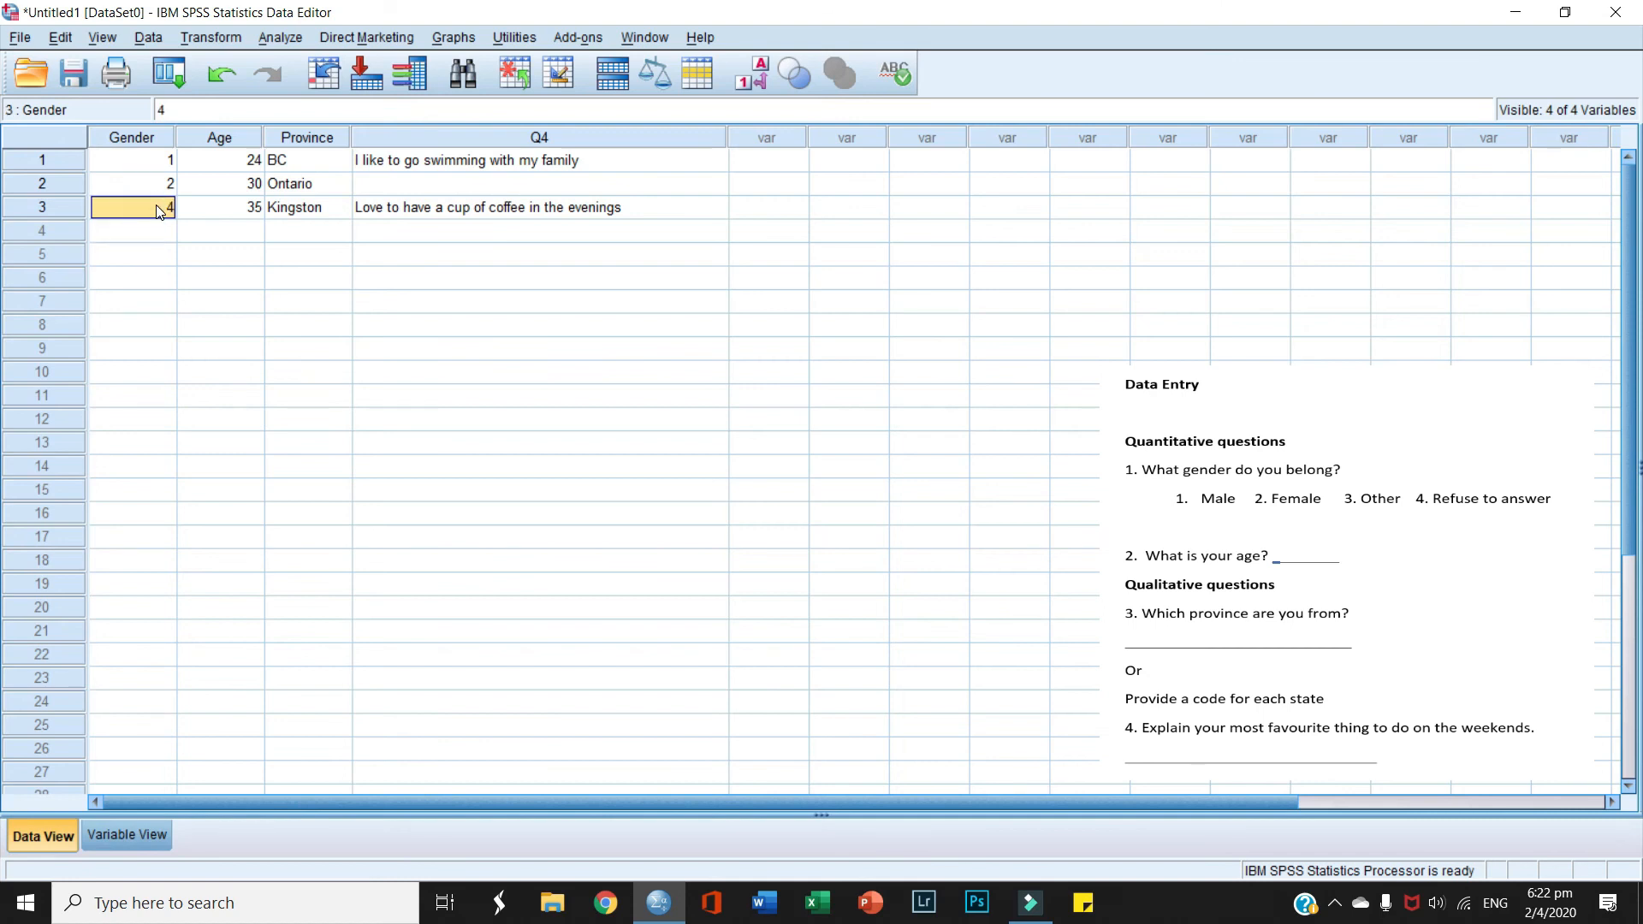
pyautogui.write('1')
pyautogui.click(159, 231)
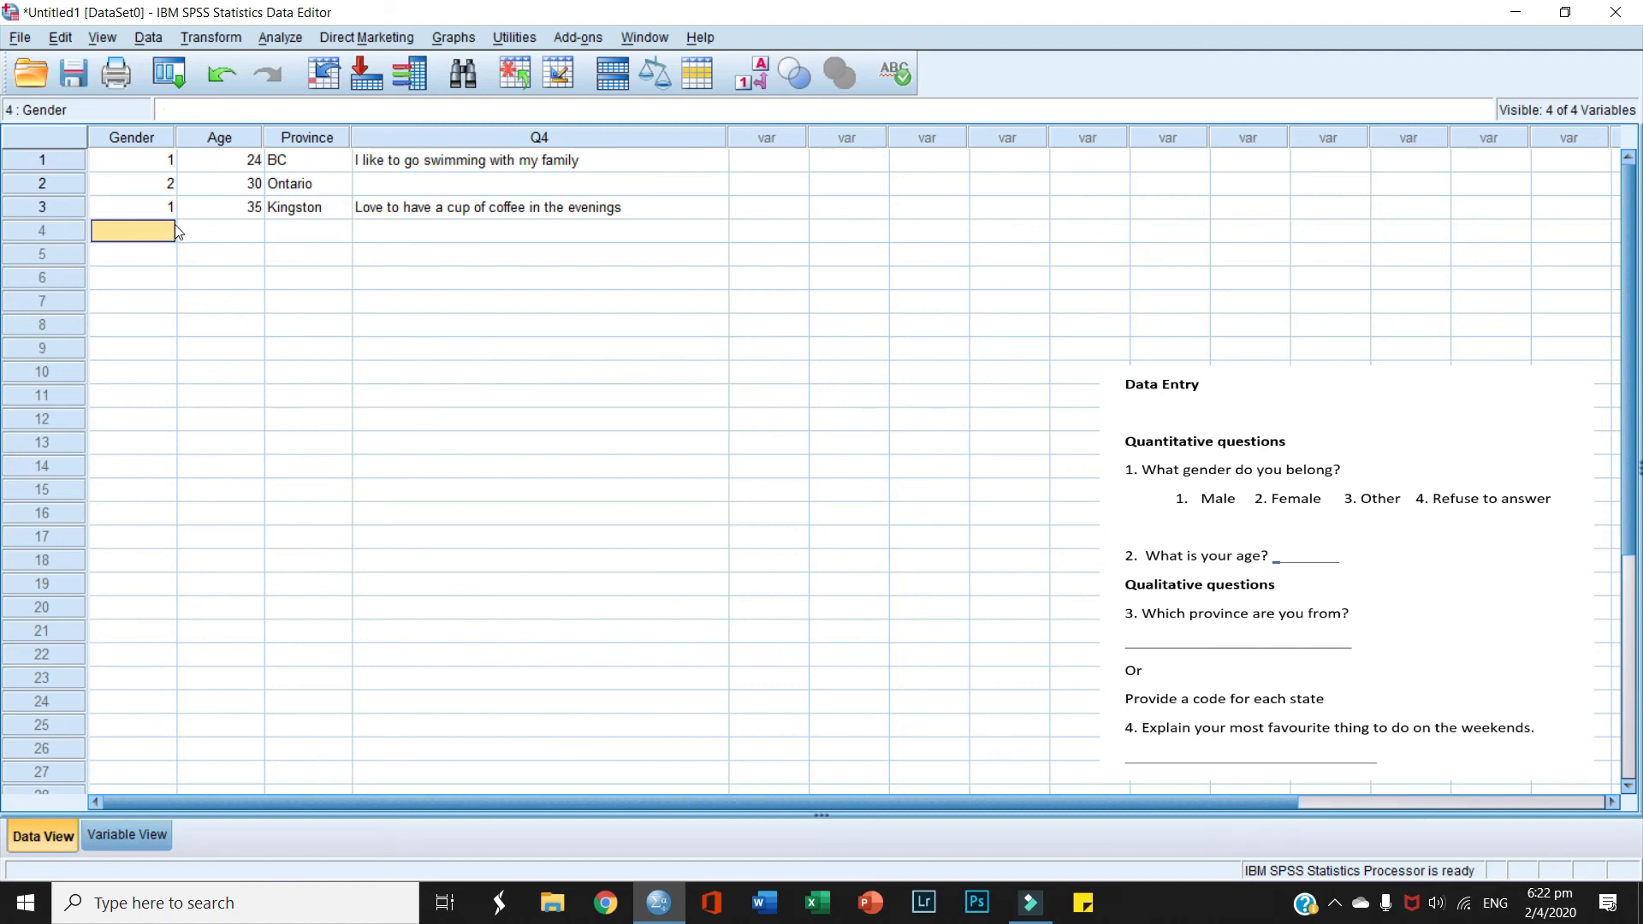
pyautogui.write('2')
pyautogui.click(166, 250)
pyautogui.write('1')
pyautogui.click(206, 256)
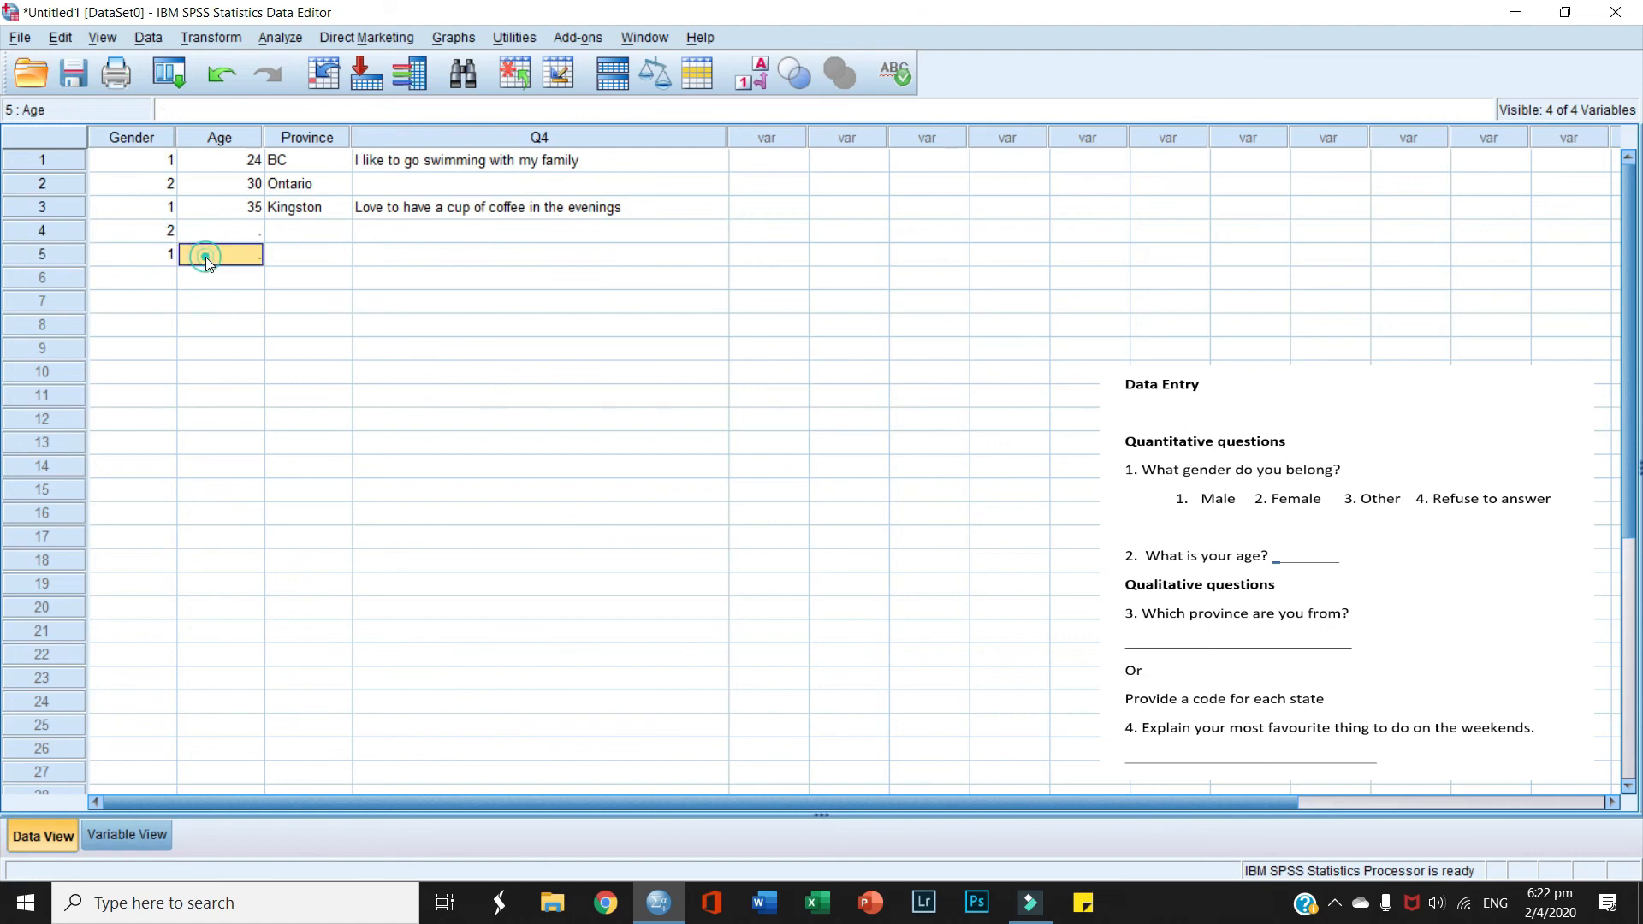
pyautogui.click(152, 835)
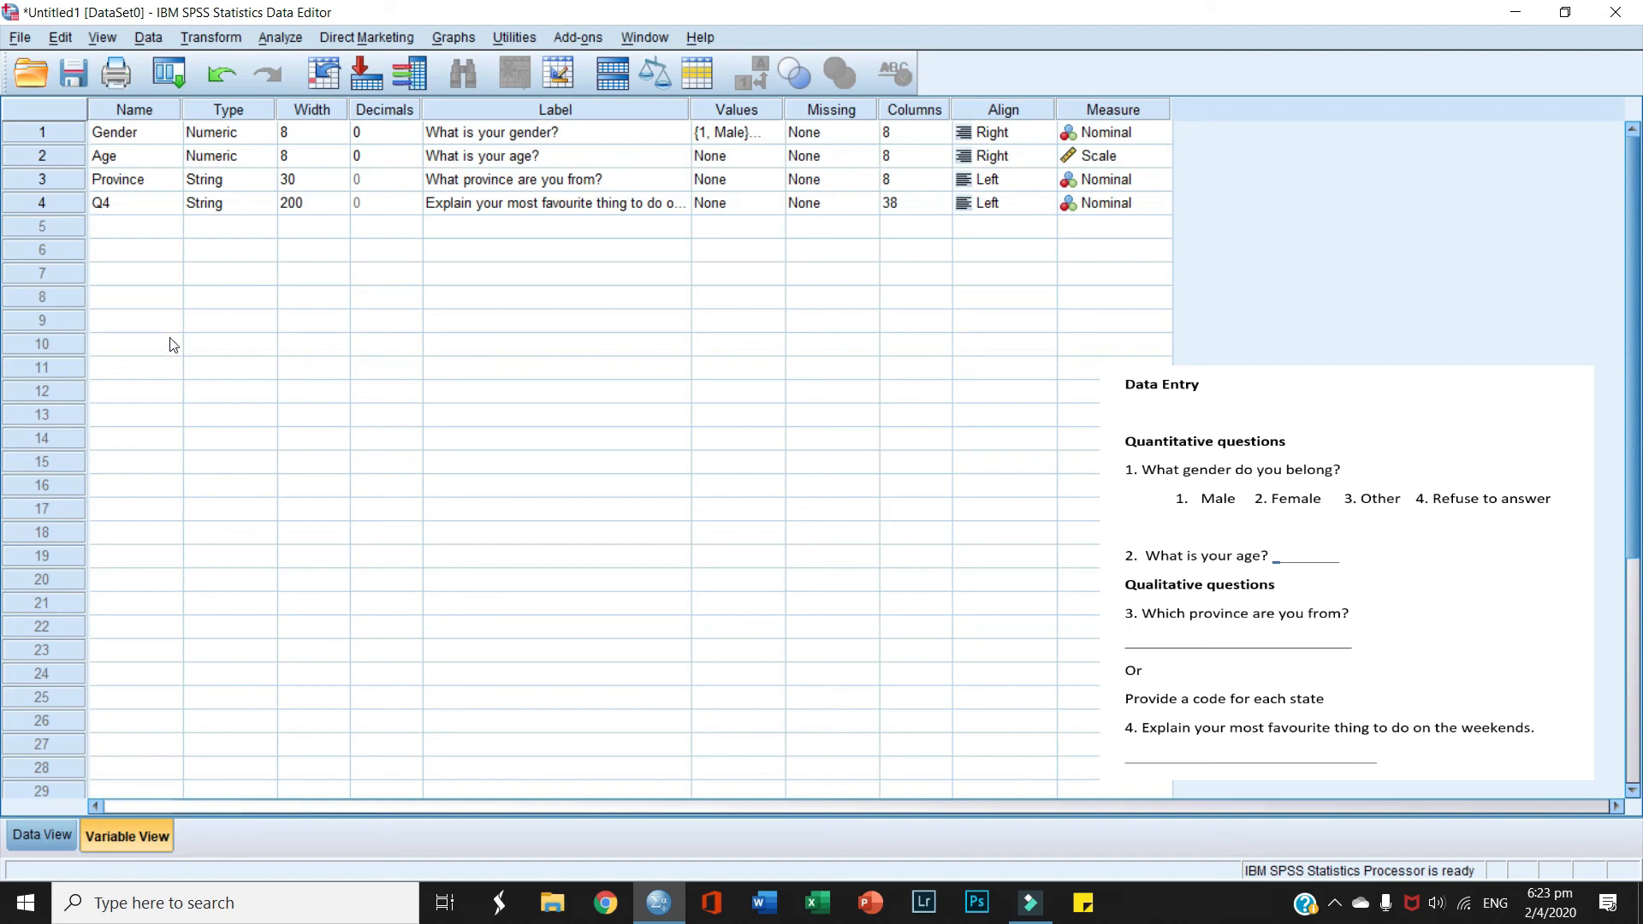
# Step: Insert a new variable above Gender and rename it Q#
pyautogui.click(56, 133)
pyautogui.rightClick(57, 134)
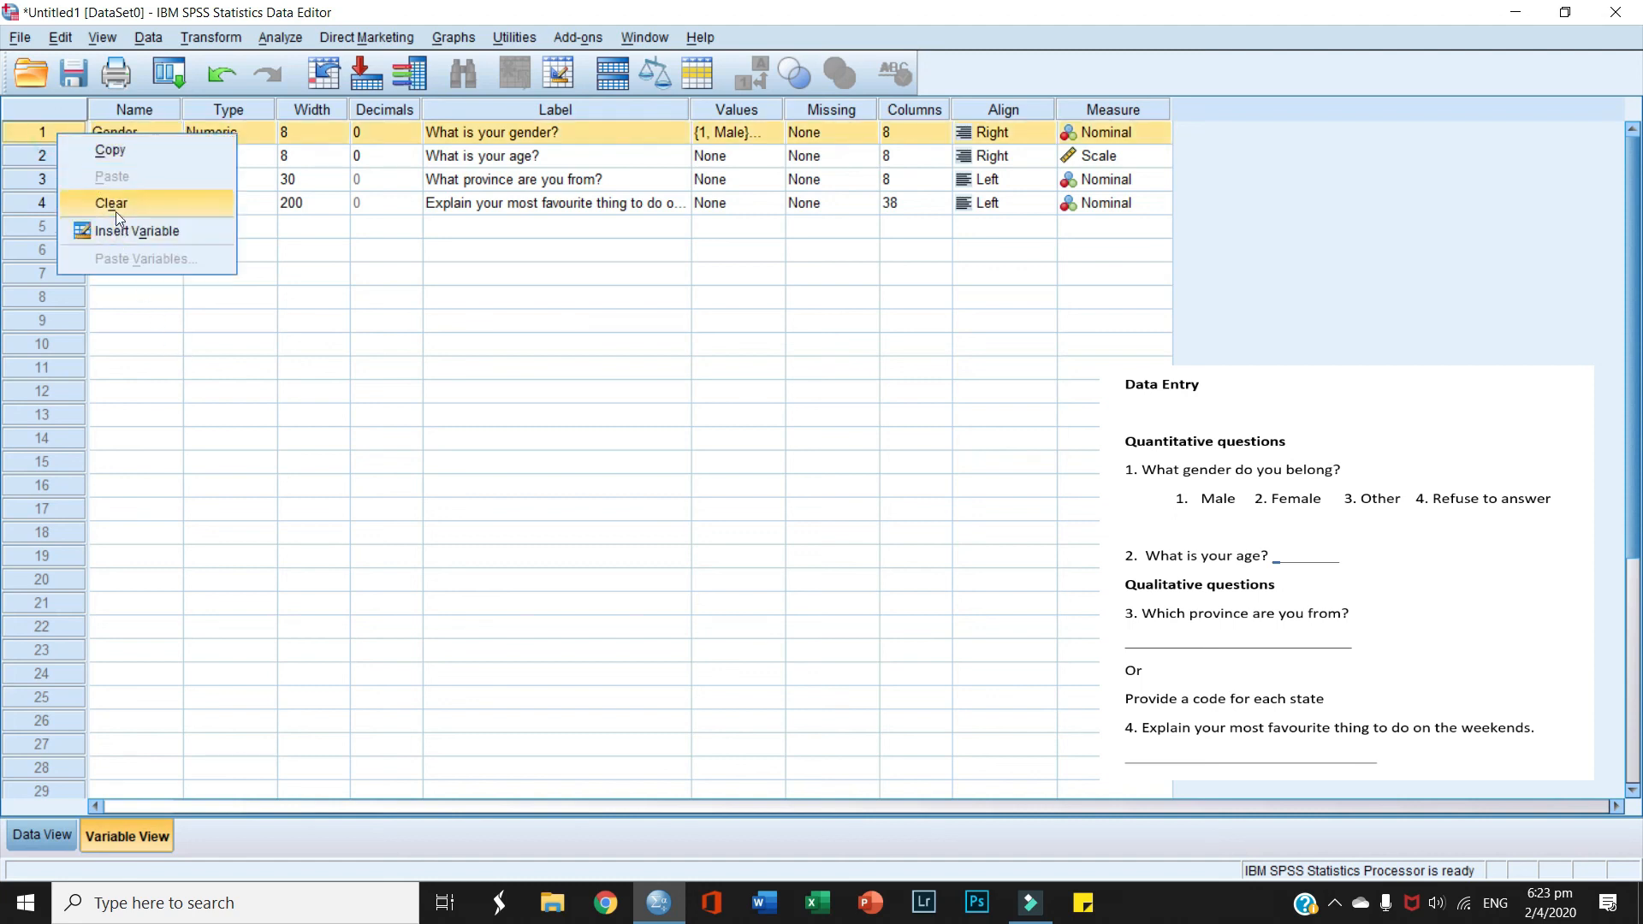
pyautogui.click(120, 229)
pyautogui.click(114, 133)
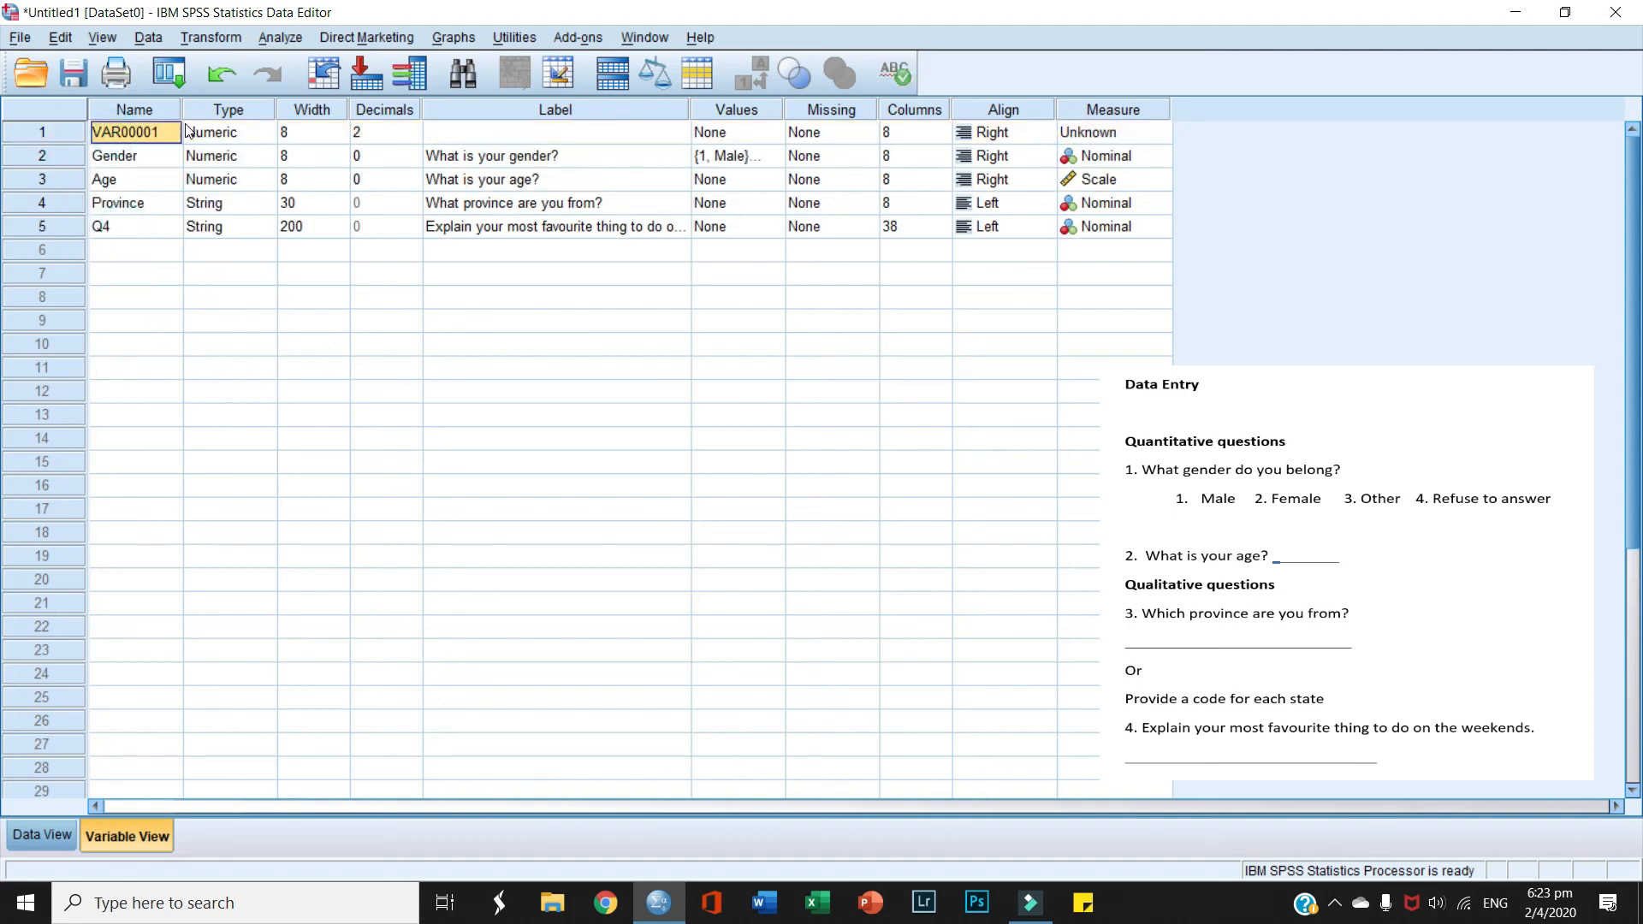
pyautogui.write('Q')
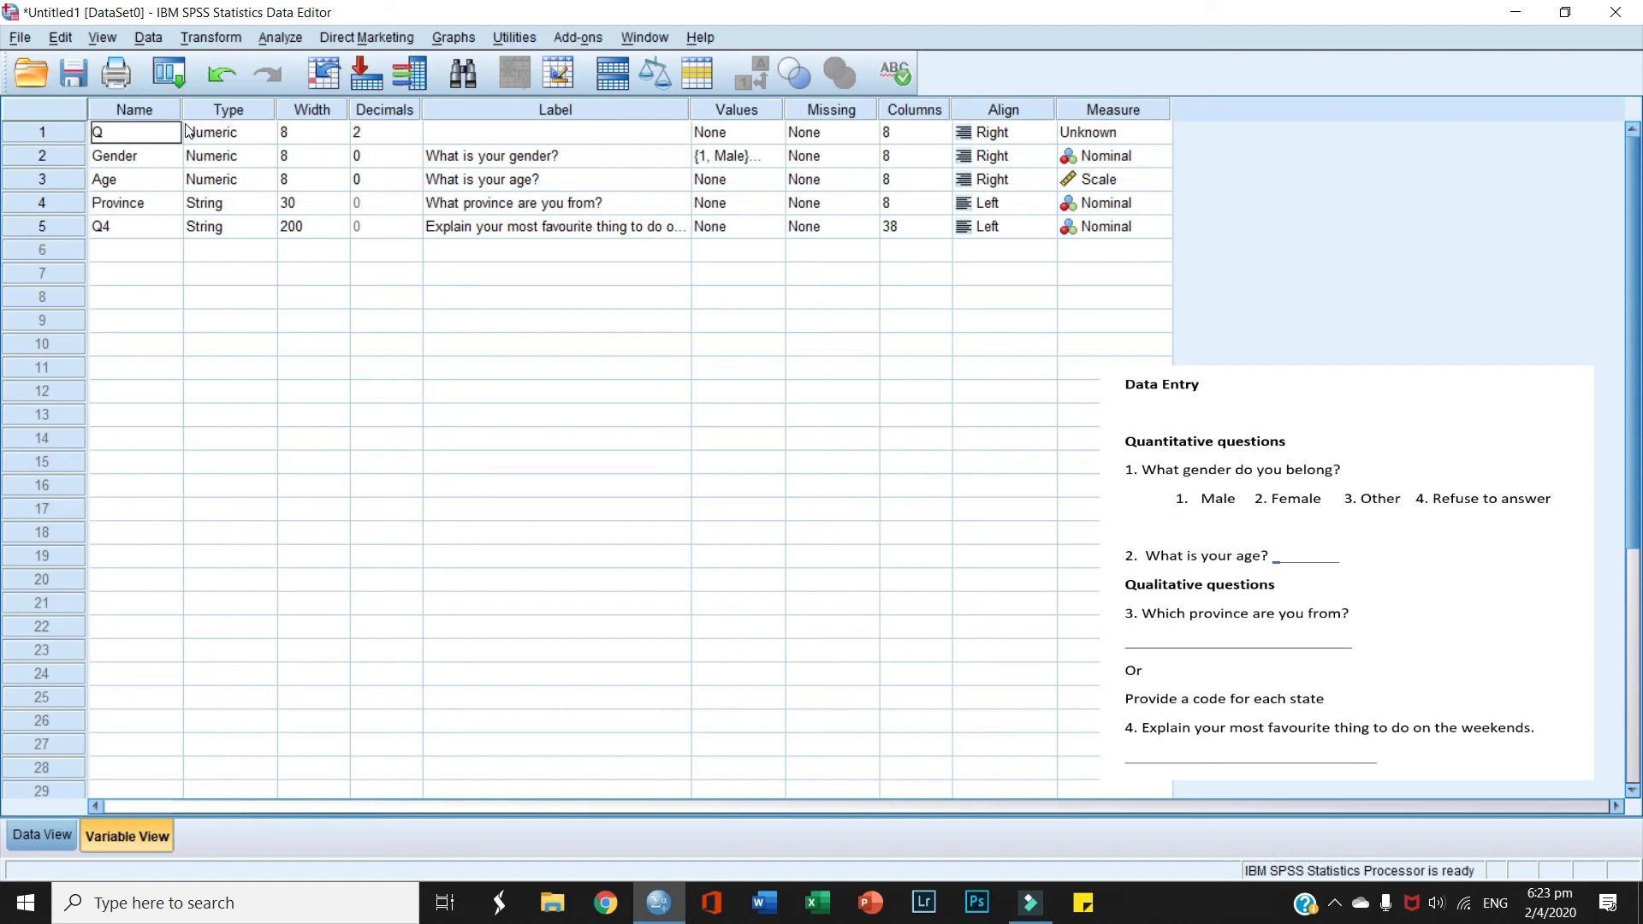
pyautogui.write('#')
pyautogui.click(43, 836)
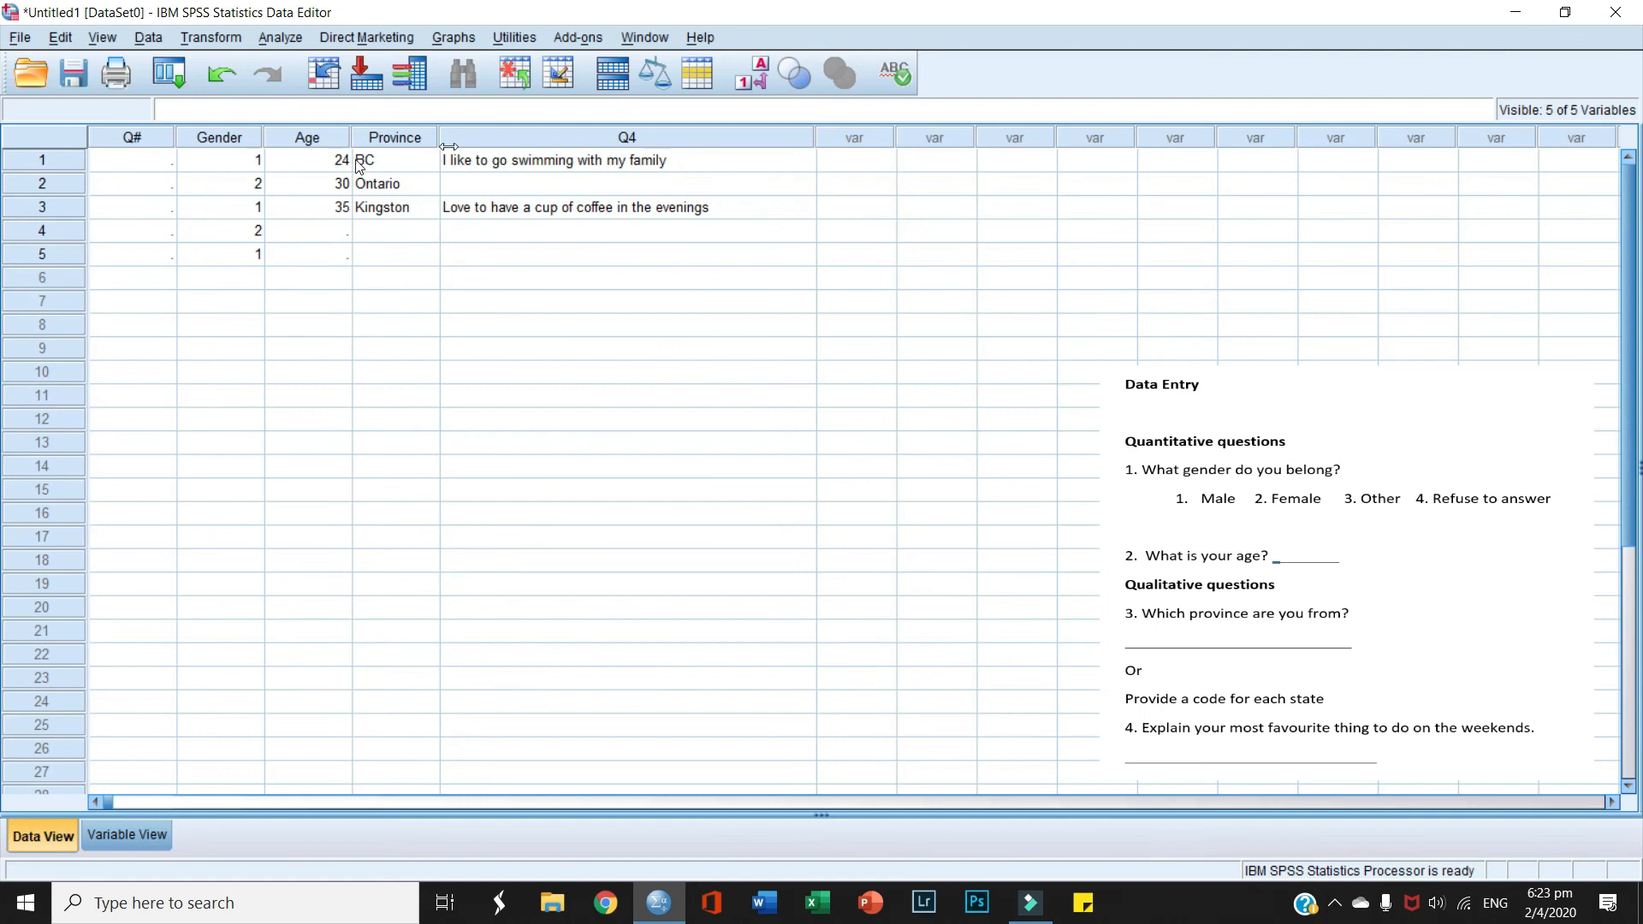
# Step: Number rows 1–3 as 1, 2 and 3 in the Q# column
pyautogui.click(146, 162)
pyautogui.write('1')
pyautogui.click(137, 181)
pyautogui.write('2')
pyautogui.click(141, 206)
pyautogui.write('3')
pyautogui.click(136, 227)
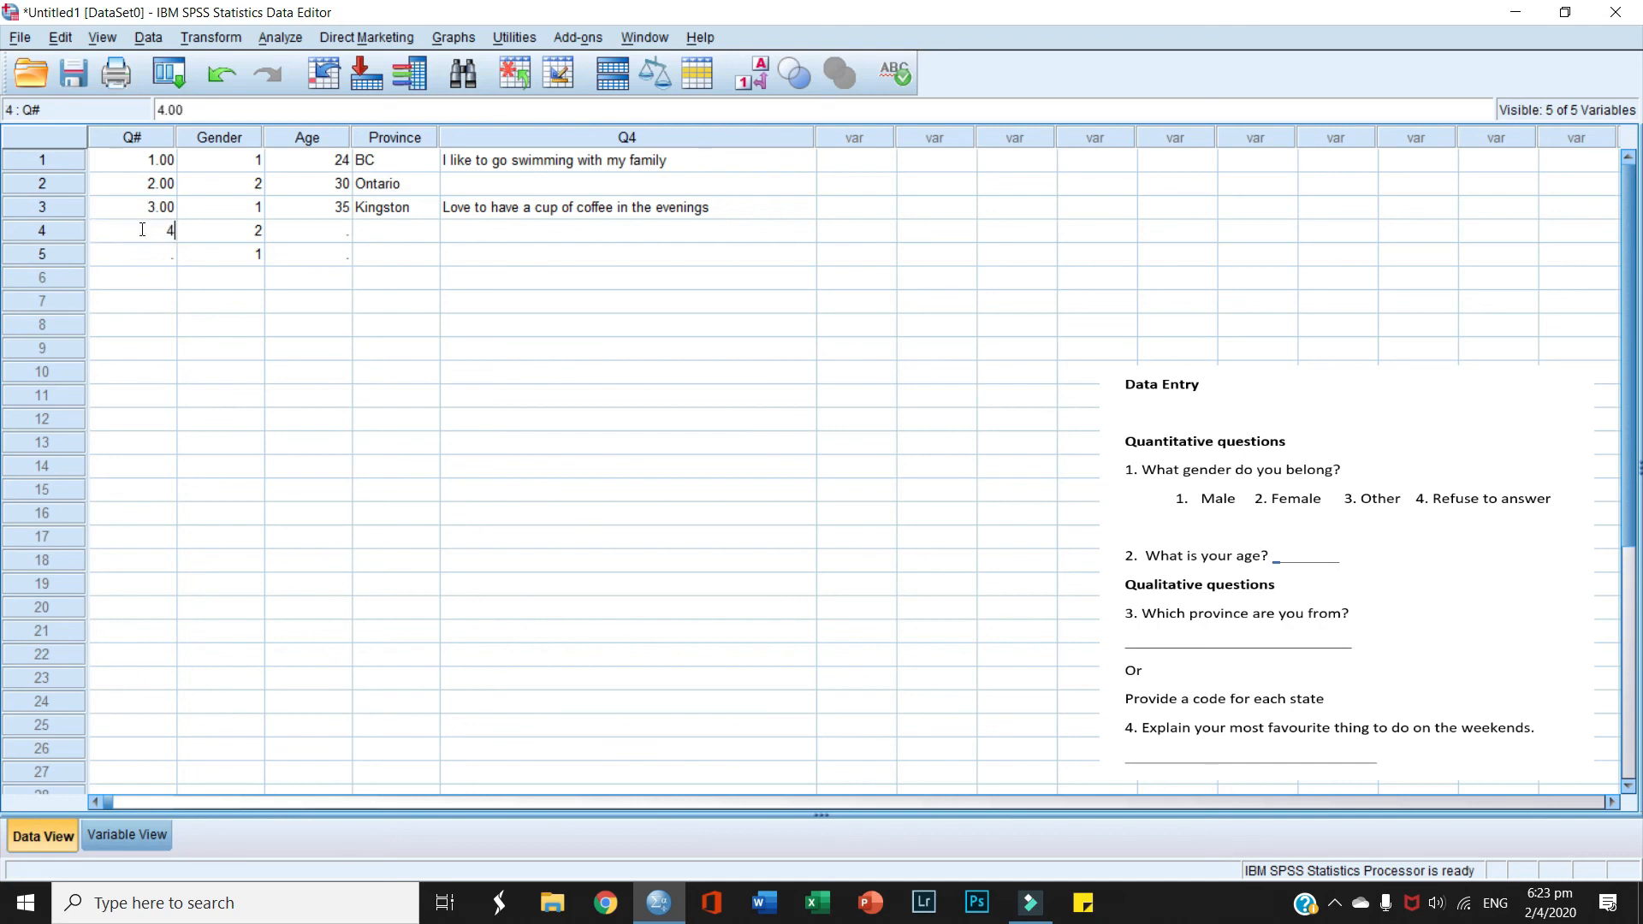
# Step: Set Q#'s decimal places to 0 in Variable View
pyautogui.click(123, 836)
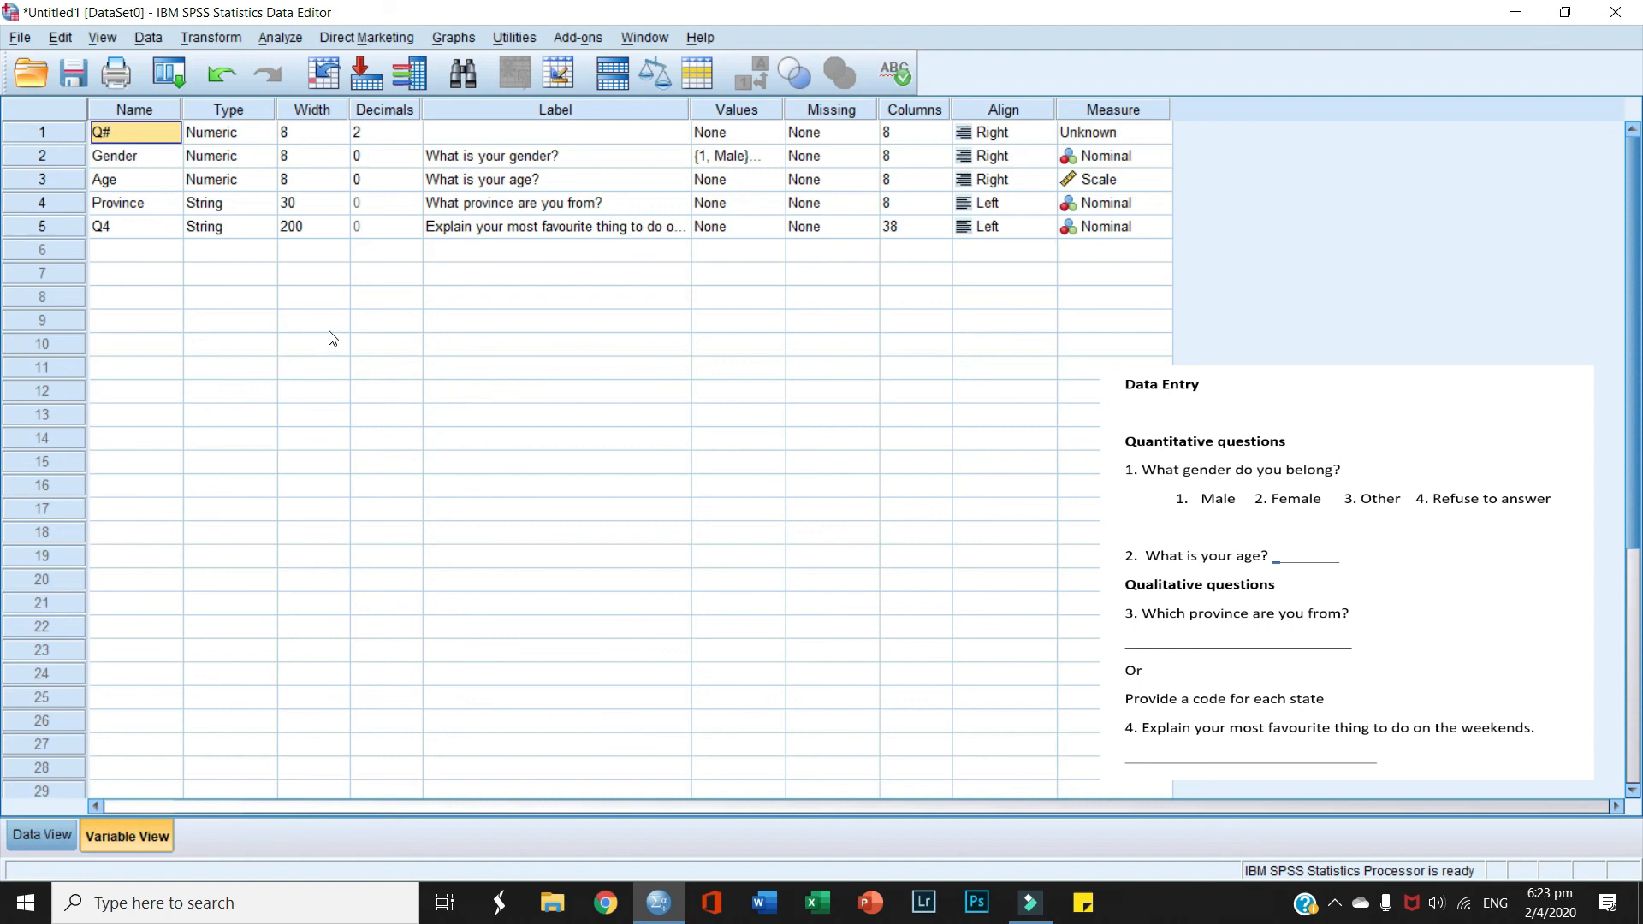
pyautogui.click(414, 133)
pyautogui.click(414, 137)
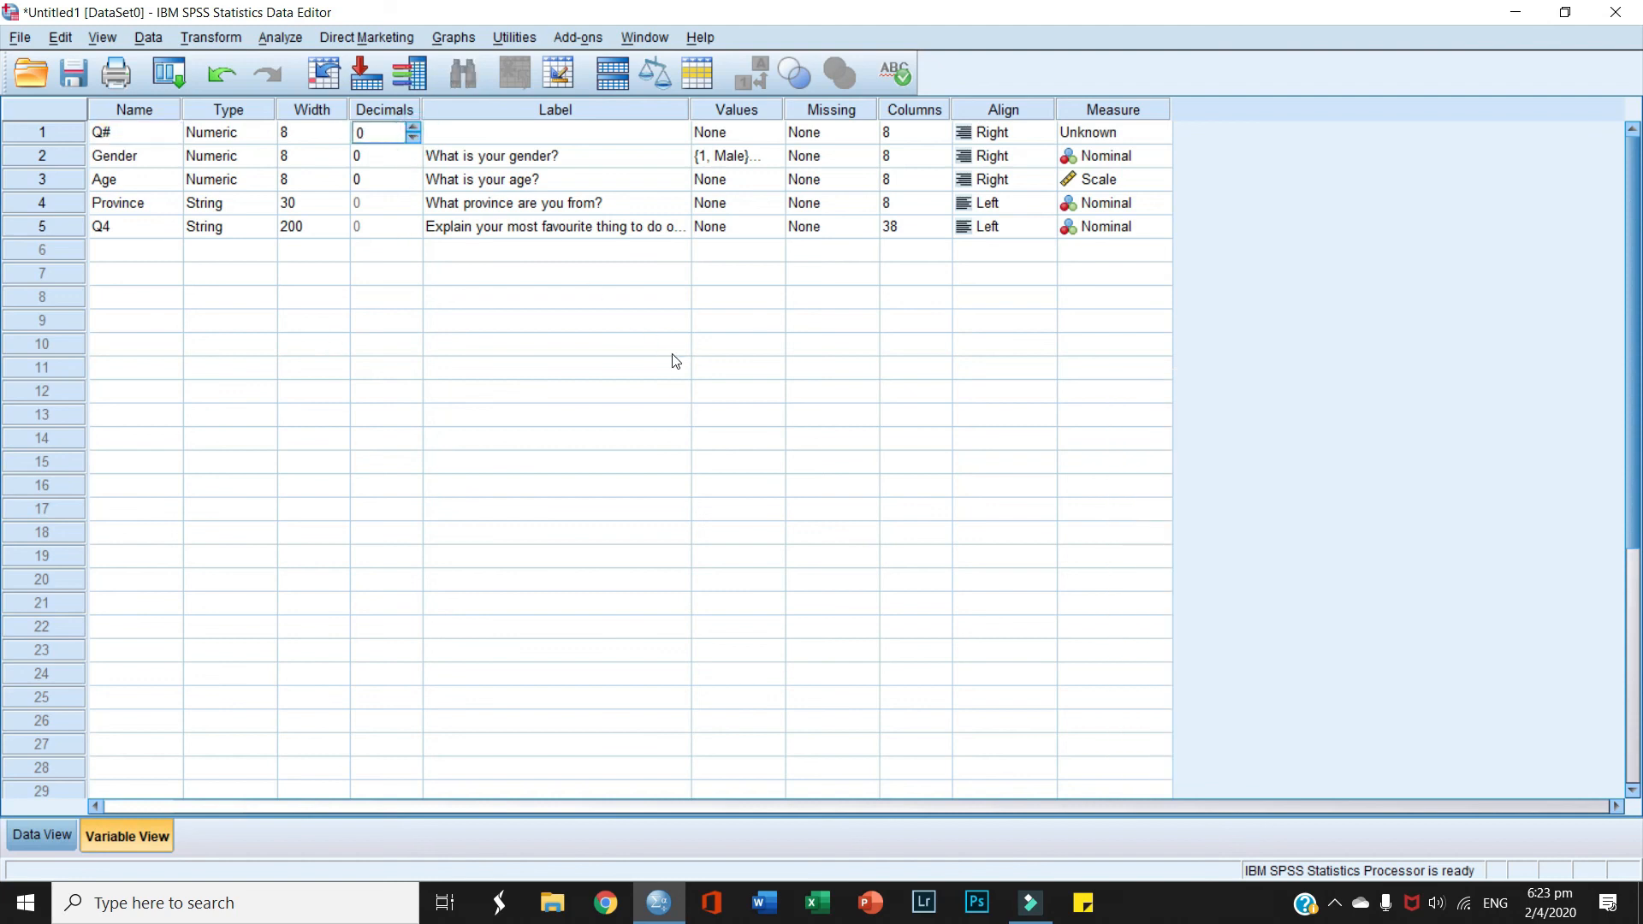